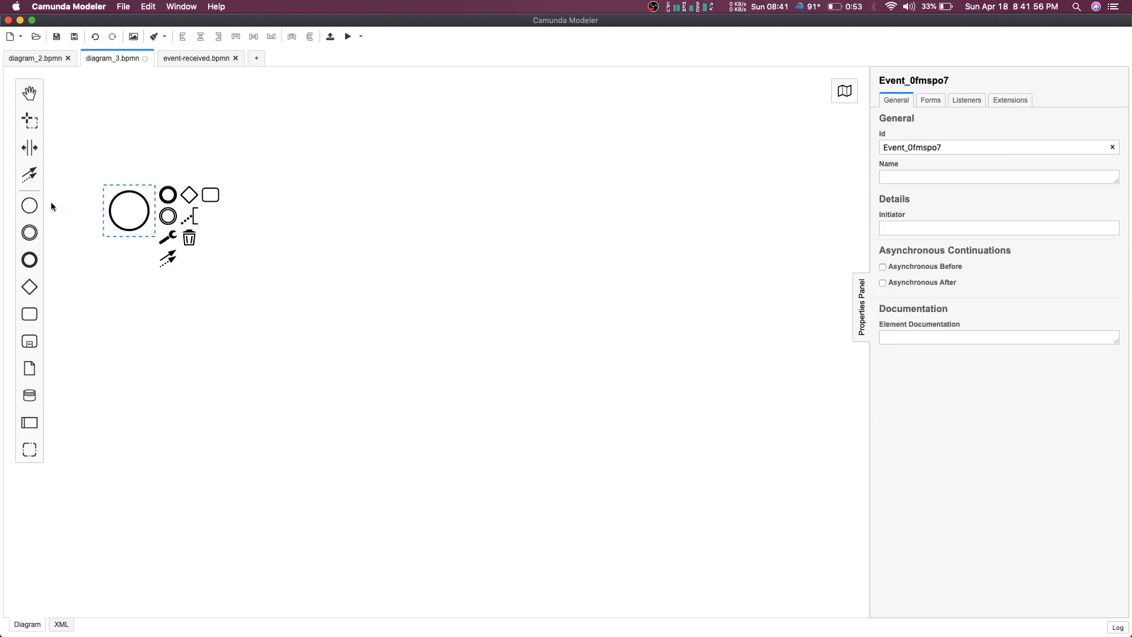
- Append an exclusive gateway to the start event, and a message end event after it, placed well to the gateway's right
click(187, 195)
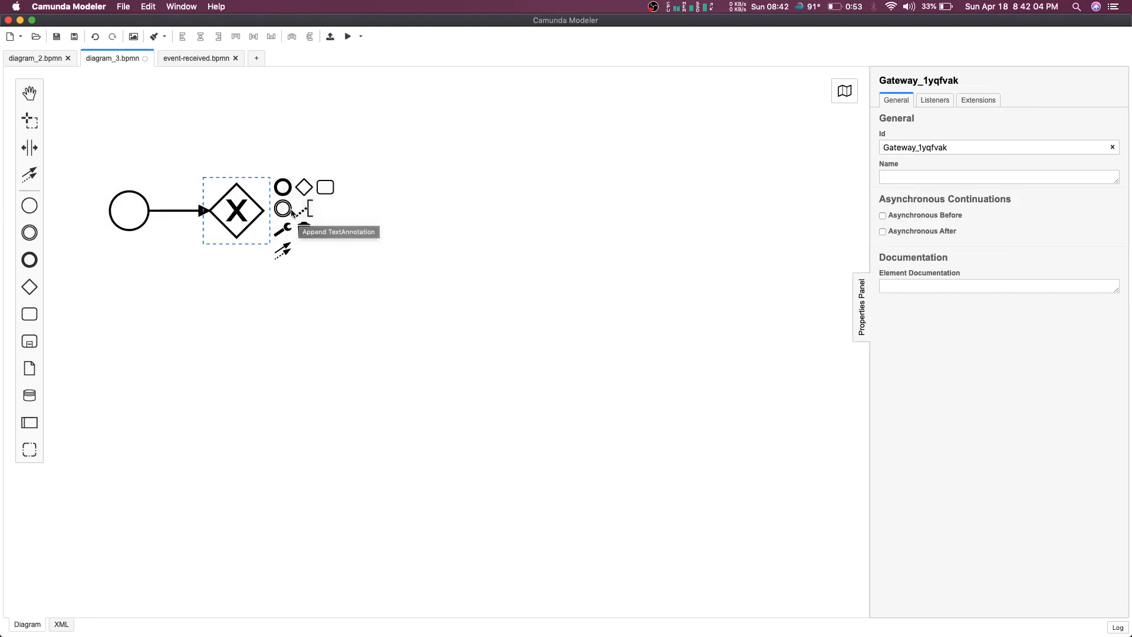
click(284, 189)
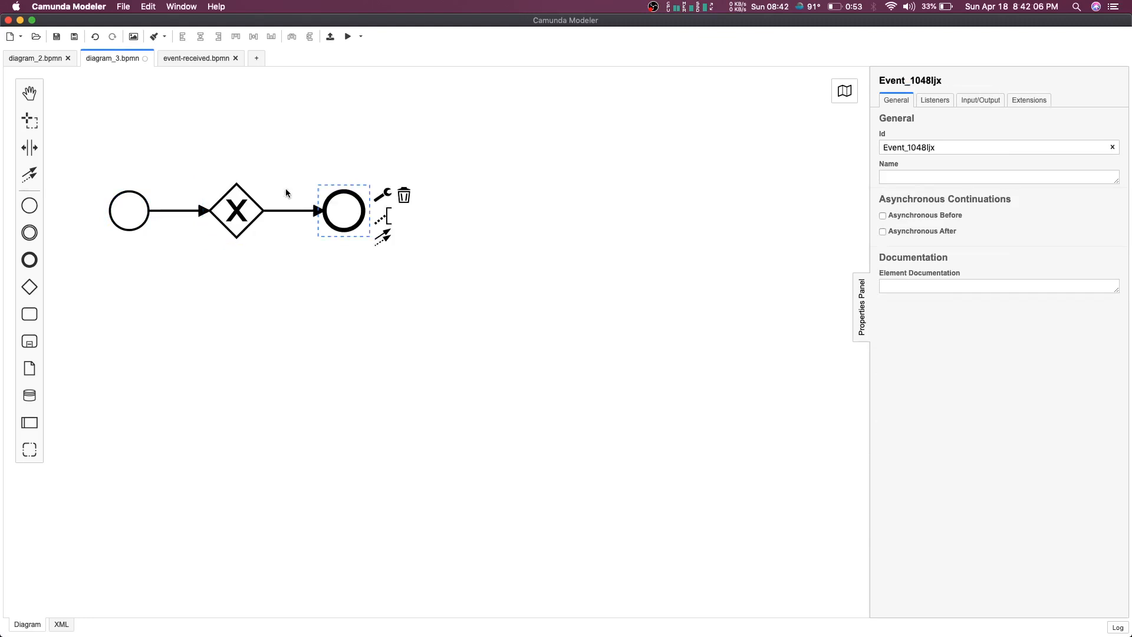
drag(342, 220, 599, 219)
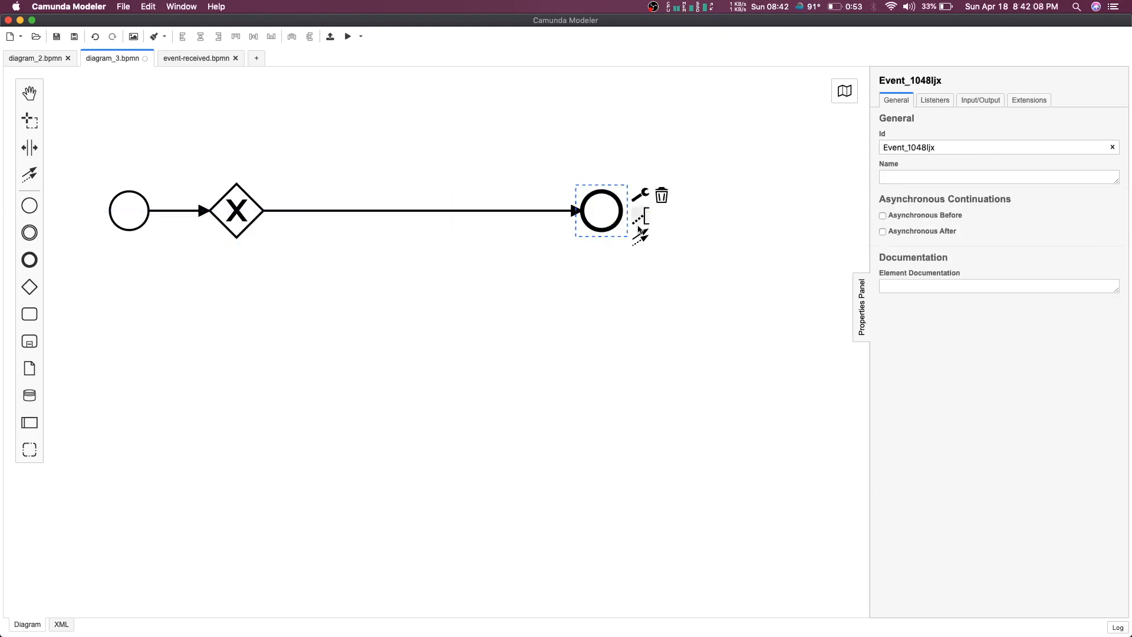
click(638, 201)
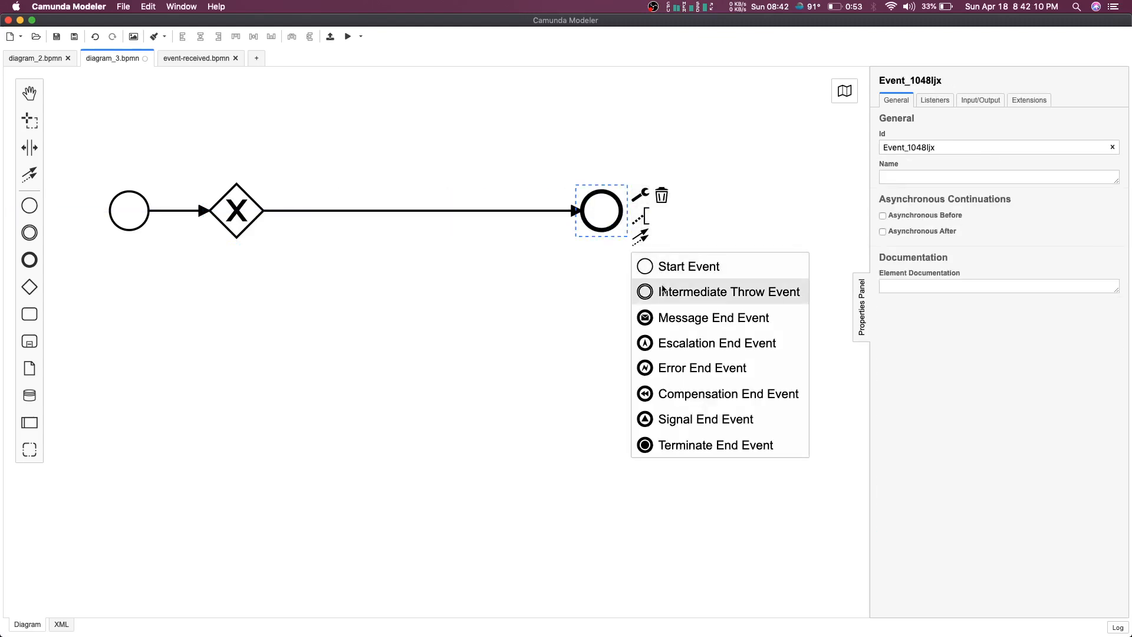
click(668, 318)
click(417, 273)
- Append a second message end event to the gateway, placed directly below the first one
click(236, 214)
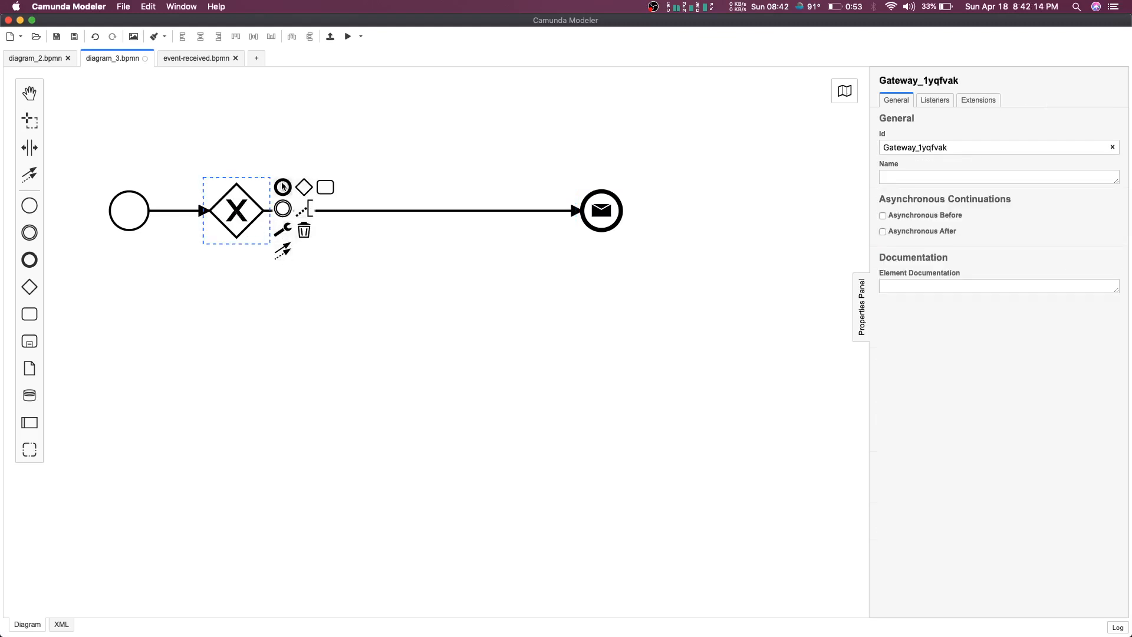
click(283, 187)
drag(351, 211, 595, 291)
click(640, 281)
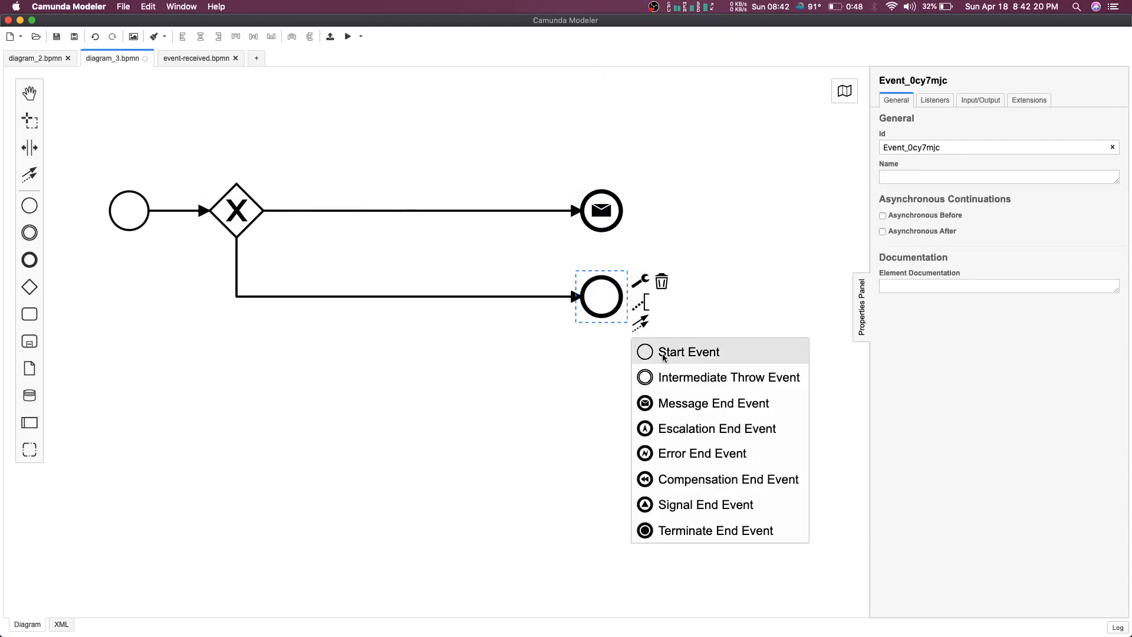
click(681, 411)
- Append a third message end event to the gateway, aligned below the second one
click(242, 230)
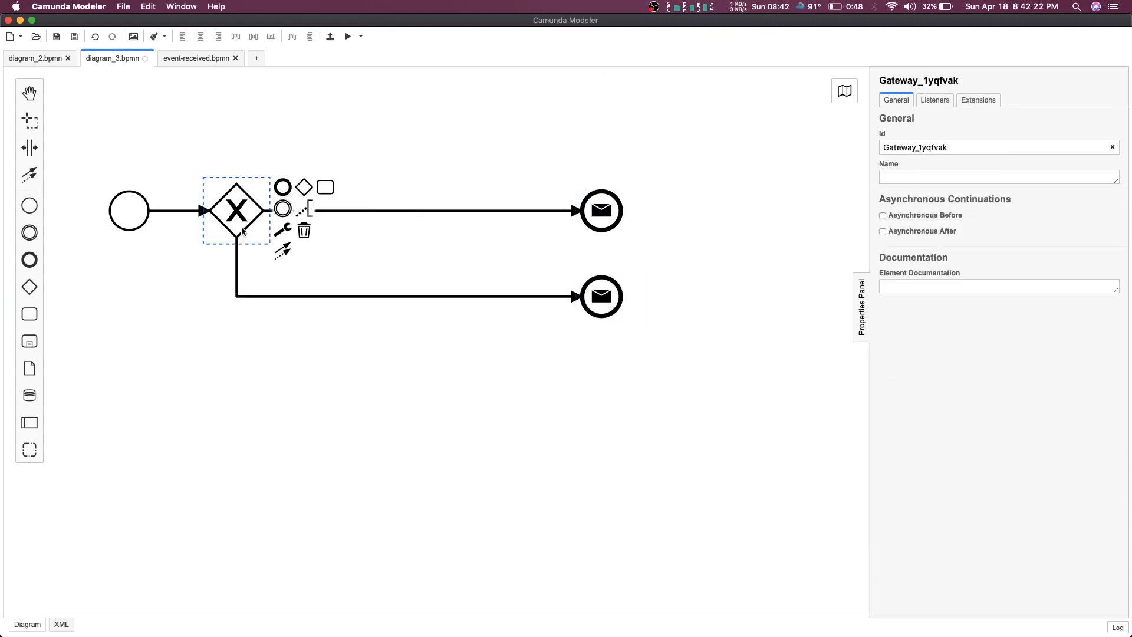
click(284, 187)
drag(343, 210, 597, 370)
click(640, 356)
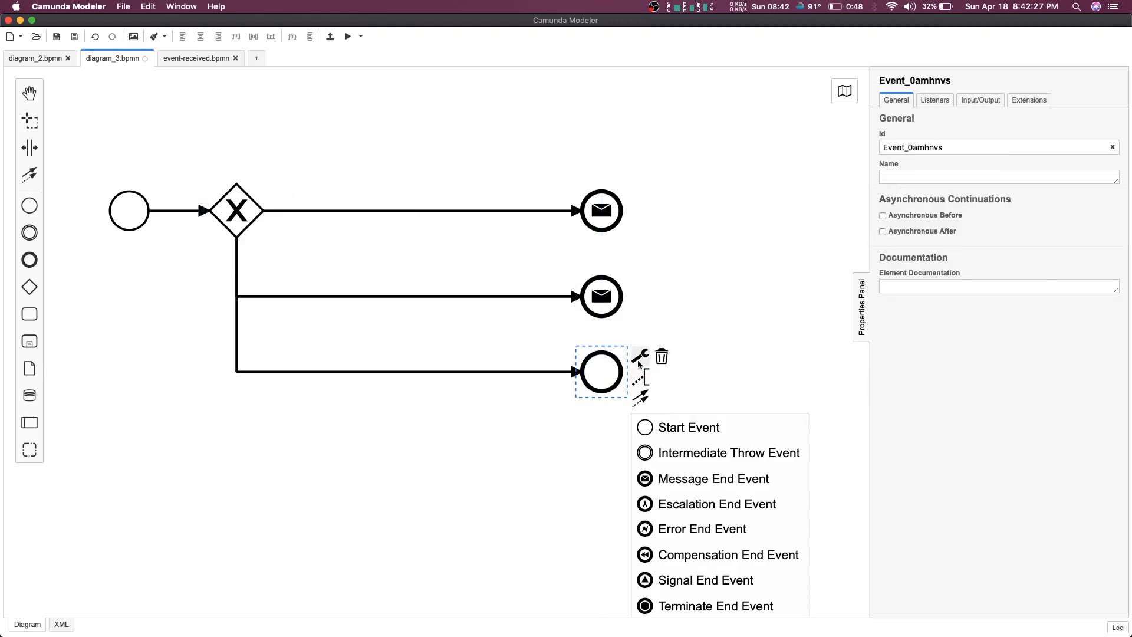
click(664, 481)
click(366, 427)
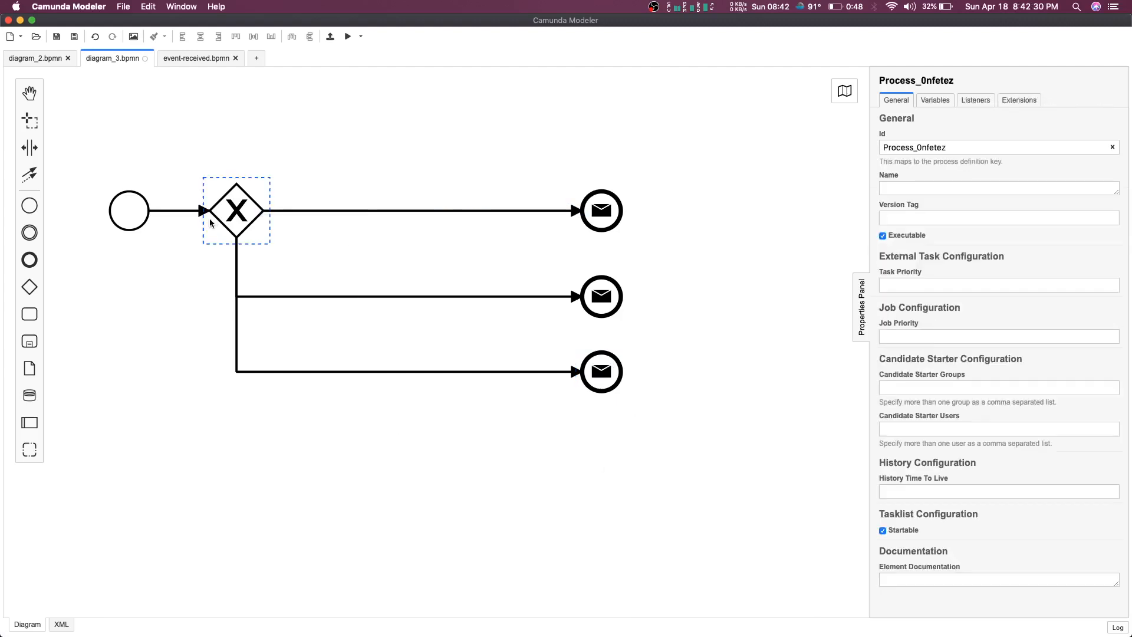
- Copy the condition expression of the Create Project Action flow in event-received.bpmn
click(122, 203)
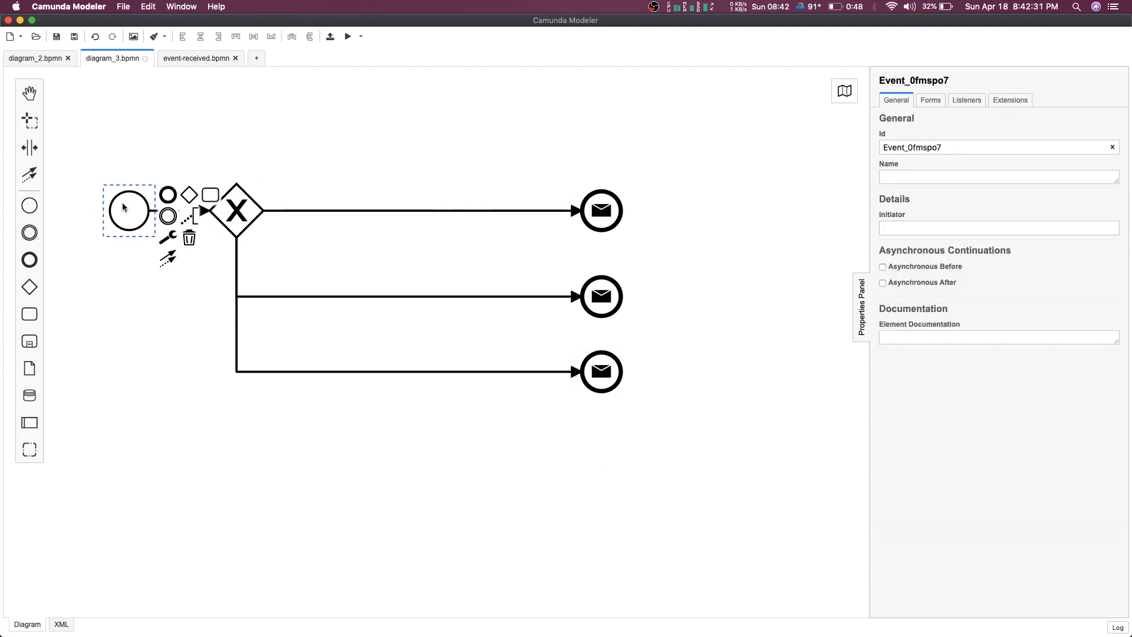
click(351, 210)
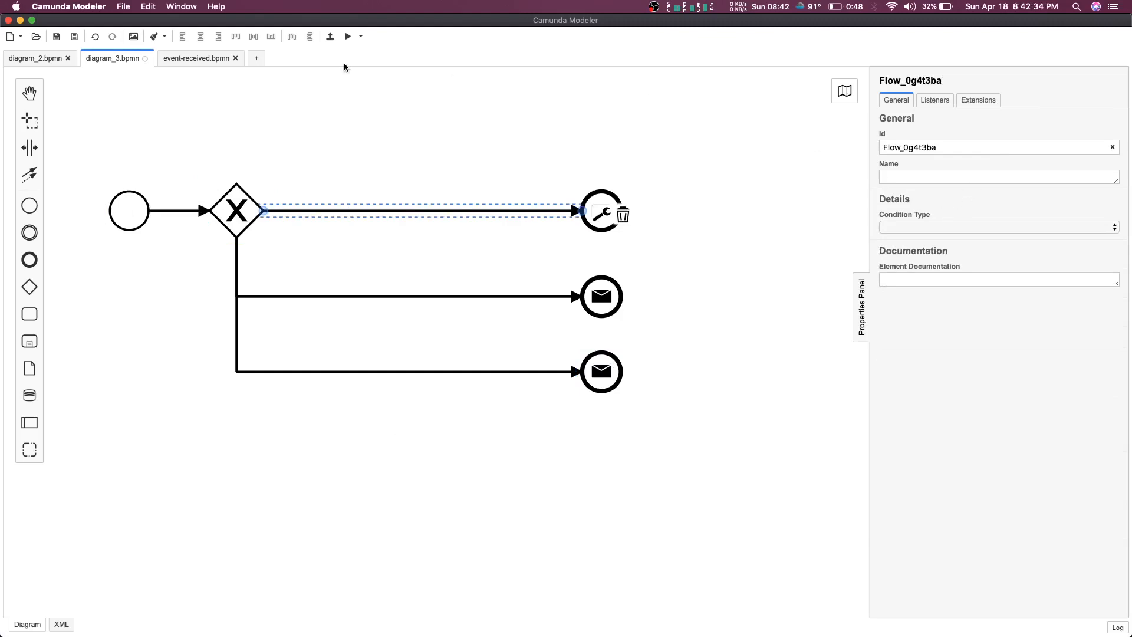
click(215, 58)
click(346, 230)
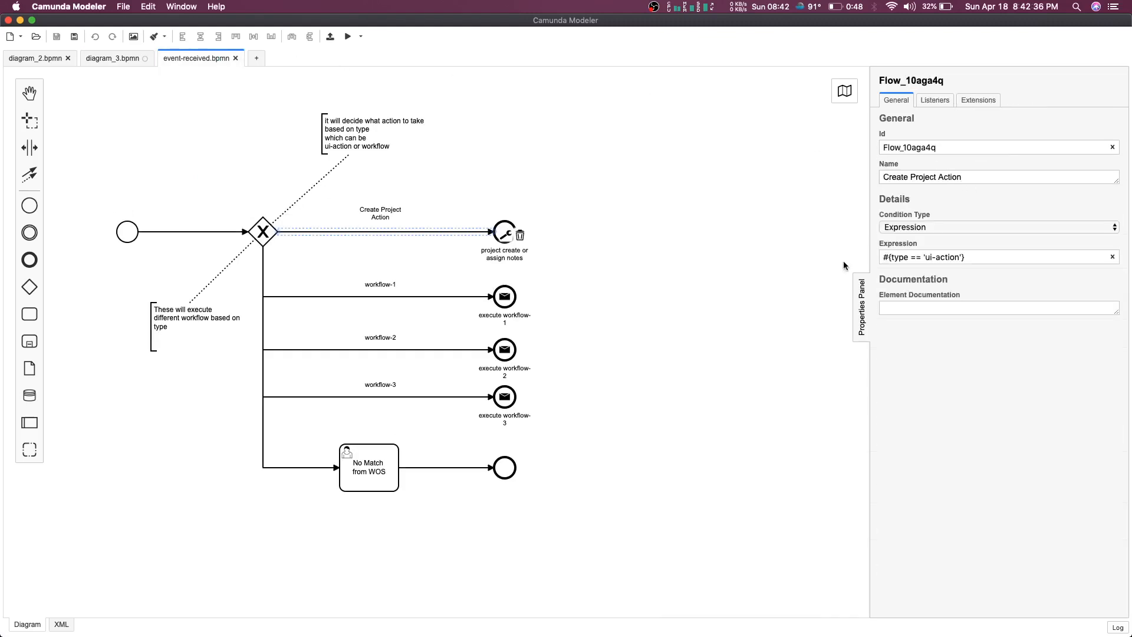
triple_click(898, 257)
key(super+c)
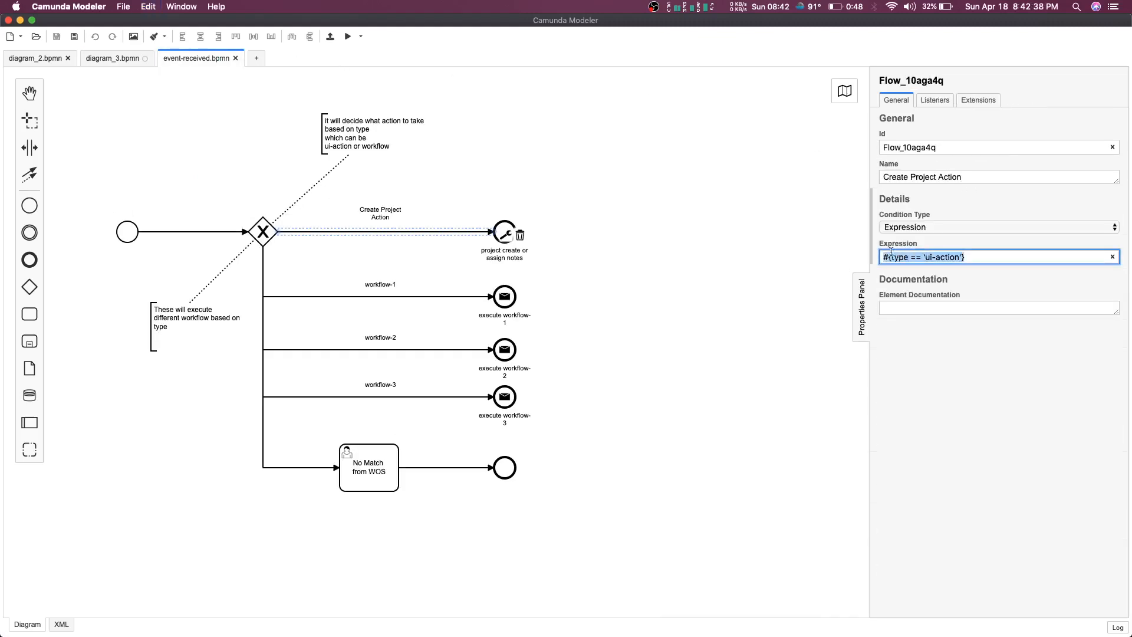
- In diagram_3.bpmn, give the gateway's uppermost outgoing flow the Expression condition #{type == 'ui-action'}
click(112, 58)
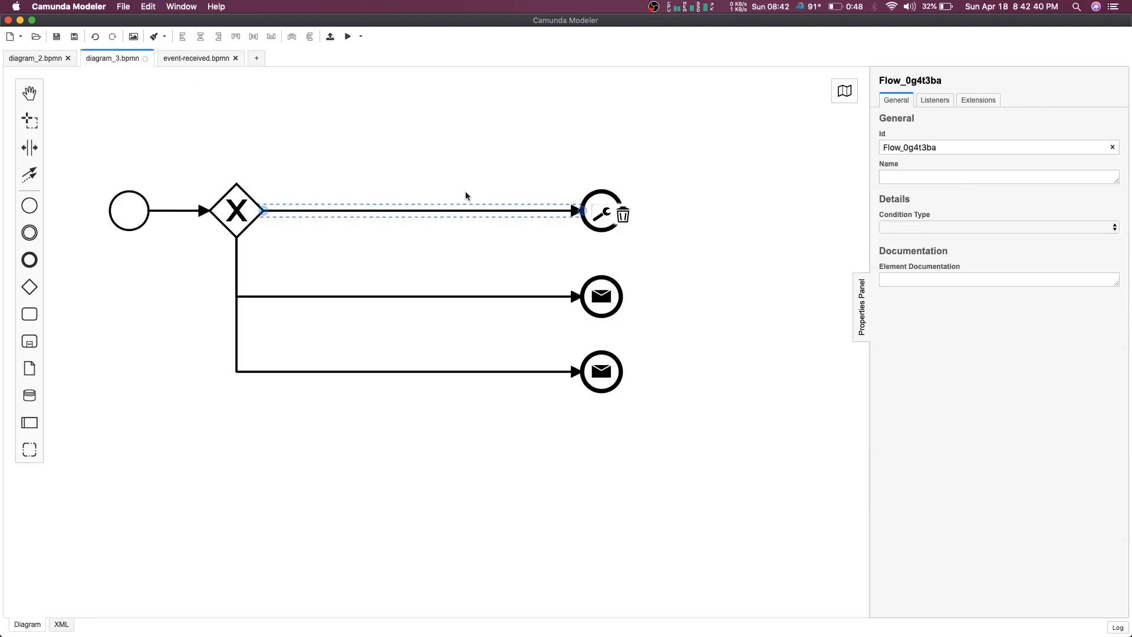
click(945, 227)
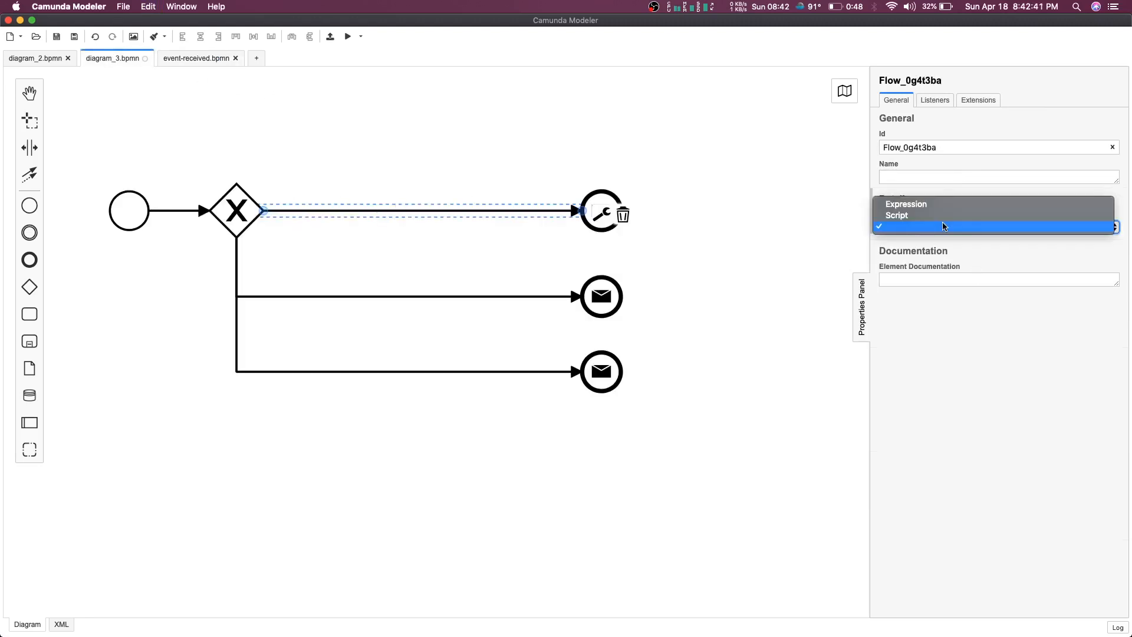
click(906, 204)
click(908, 256)
key(super+v)
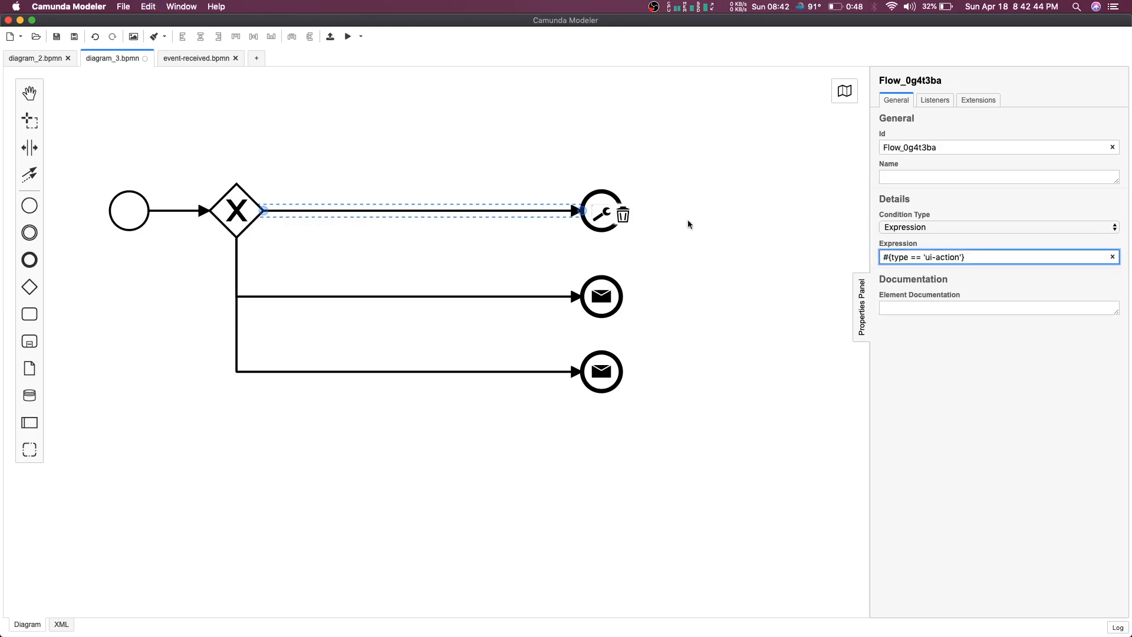
click(704, 260)
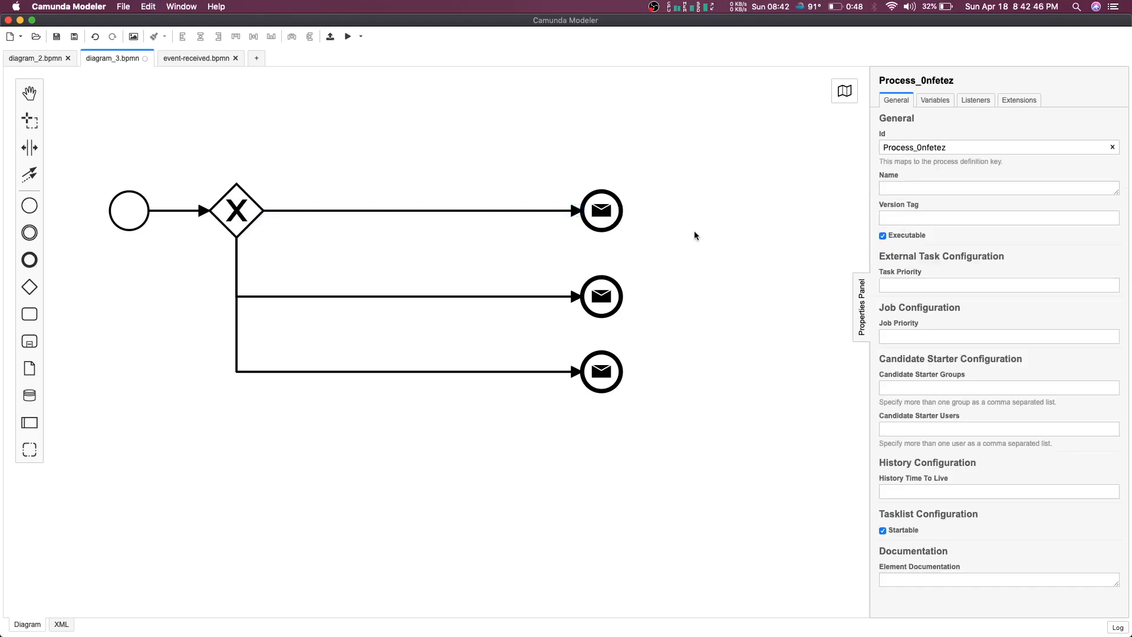
- Change the uppermost flow's condition to #{type == 'weather'} and copy the whole expression
click(471, 211)
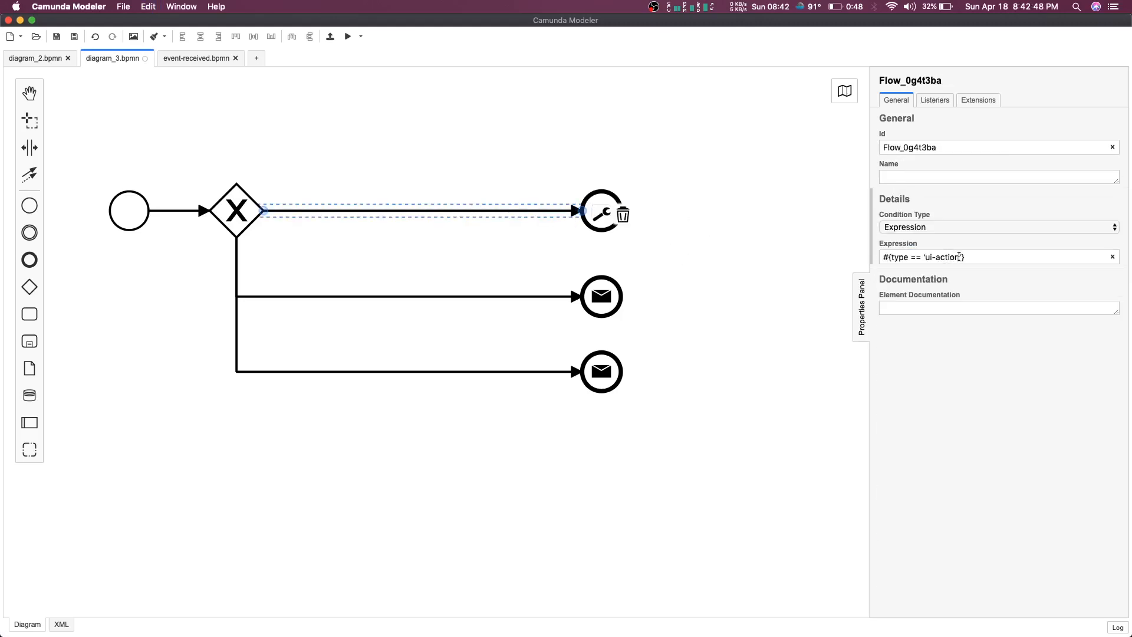
drag(959, 256, 924, 257)
text(t)
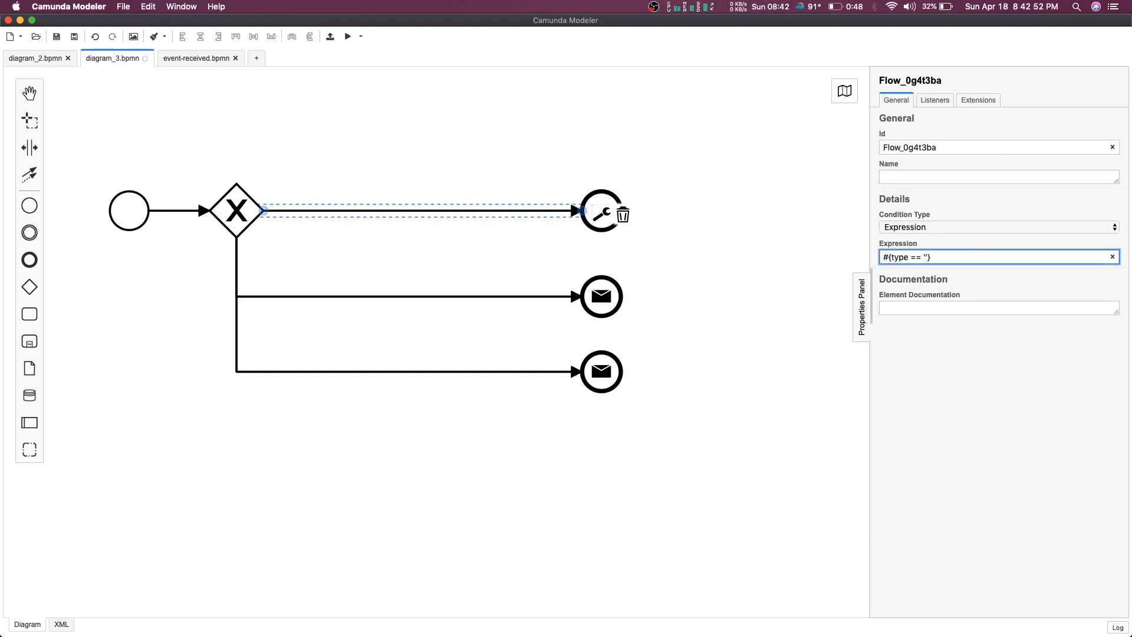
text(eather)
key(super+a)
key(super+c)
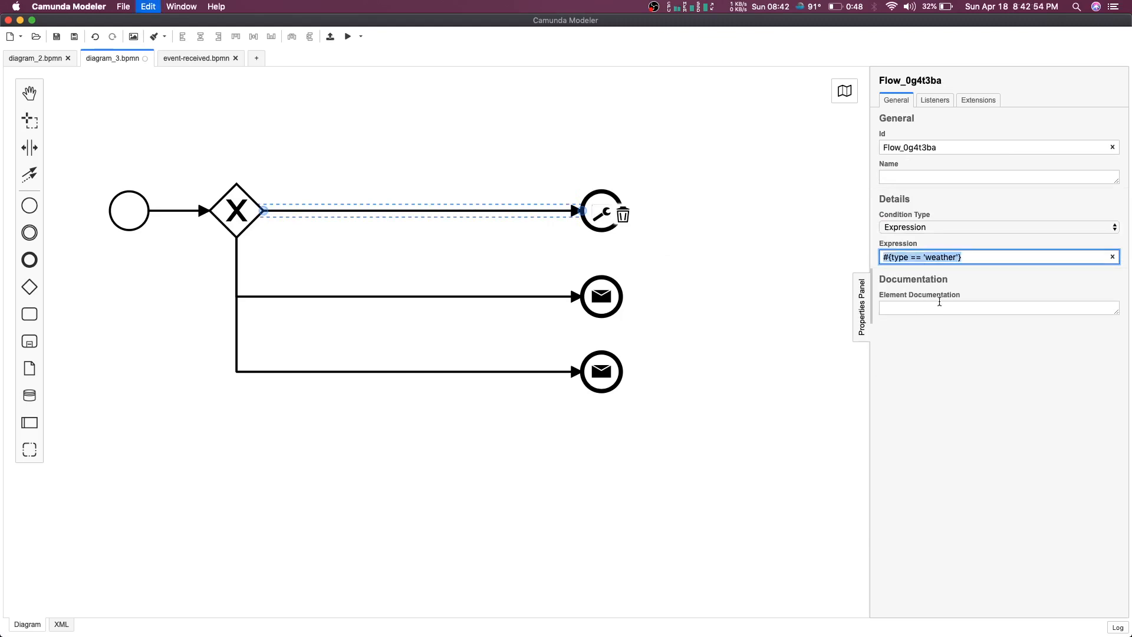
- Give the flow to the middle message end event the Expression condition #{type == 'news'}
click(444, 296)
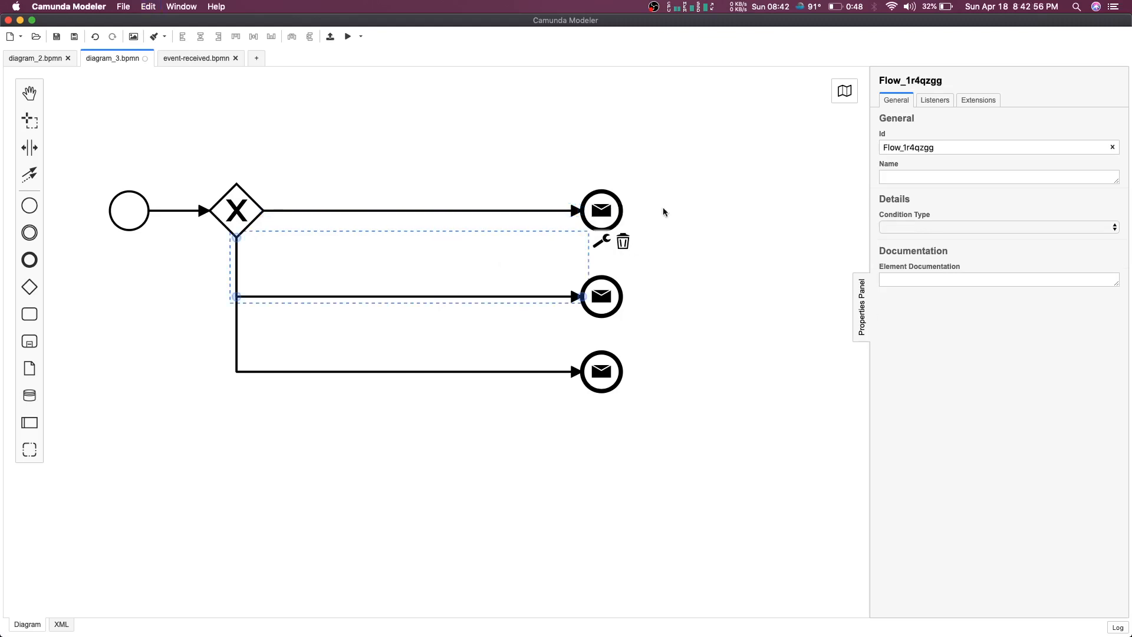
click(914, 228)
click(908, 205)
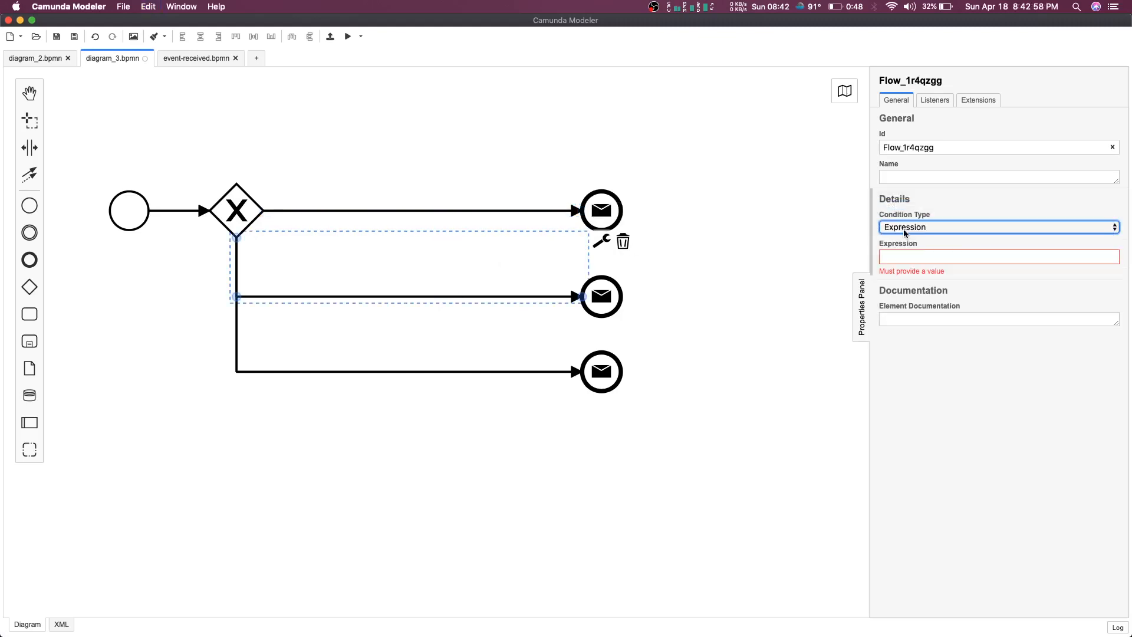
click(899, 257)
key(super+v)
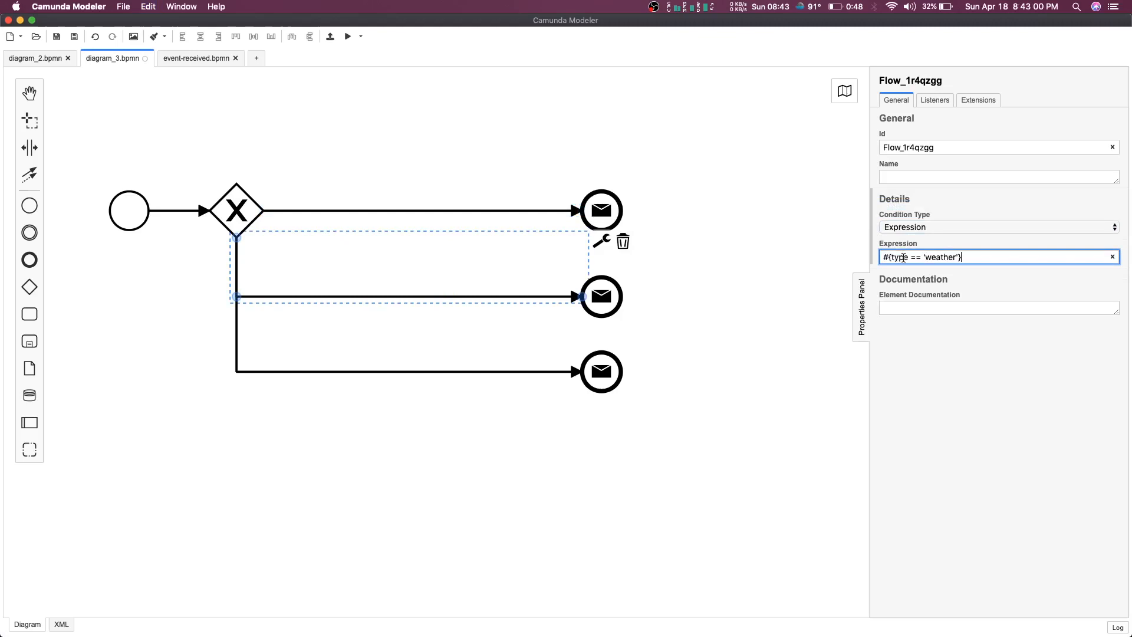
double_click(943, 258)
text(news)
- Give the flow to the lowest message end event an Expression condition that compares type with 'politics'
click(472, 372)
click(916, 228)
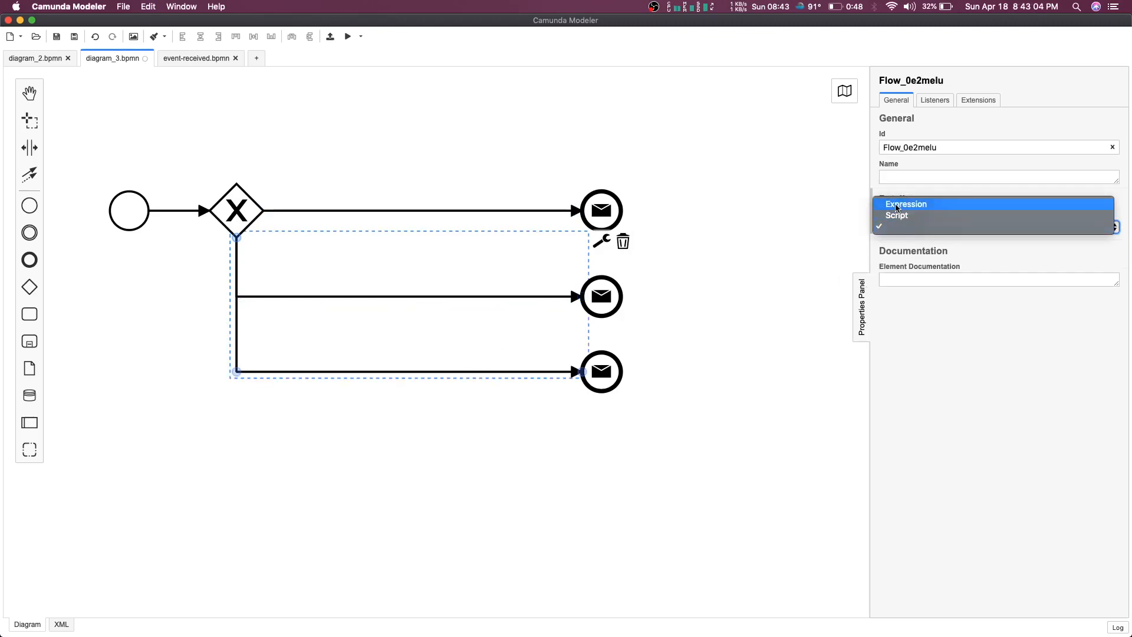
click(908, 204)
click(903, 256)
key(super+v)
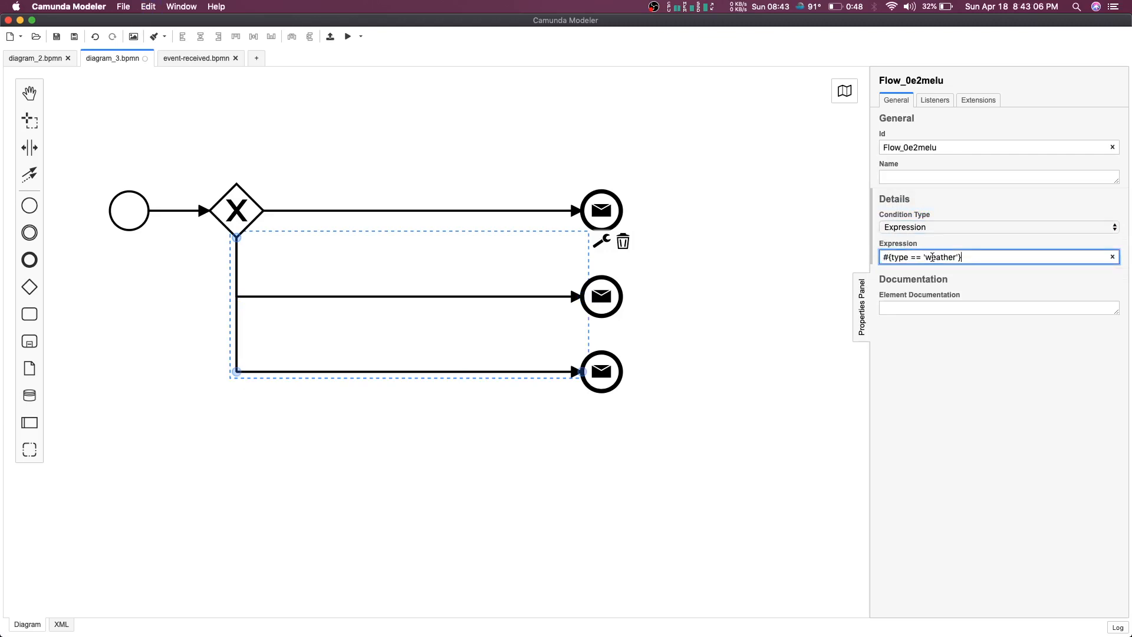
double_click(938, 257)
text(politics)
click(730, 322)
- Review the conditions on the middle and uppermost gateway flows and the gateway's properties
click(300, 294)
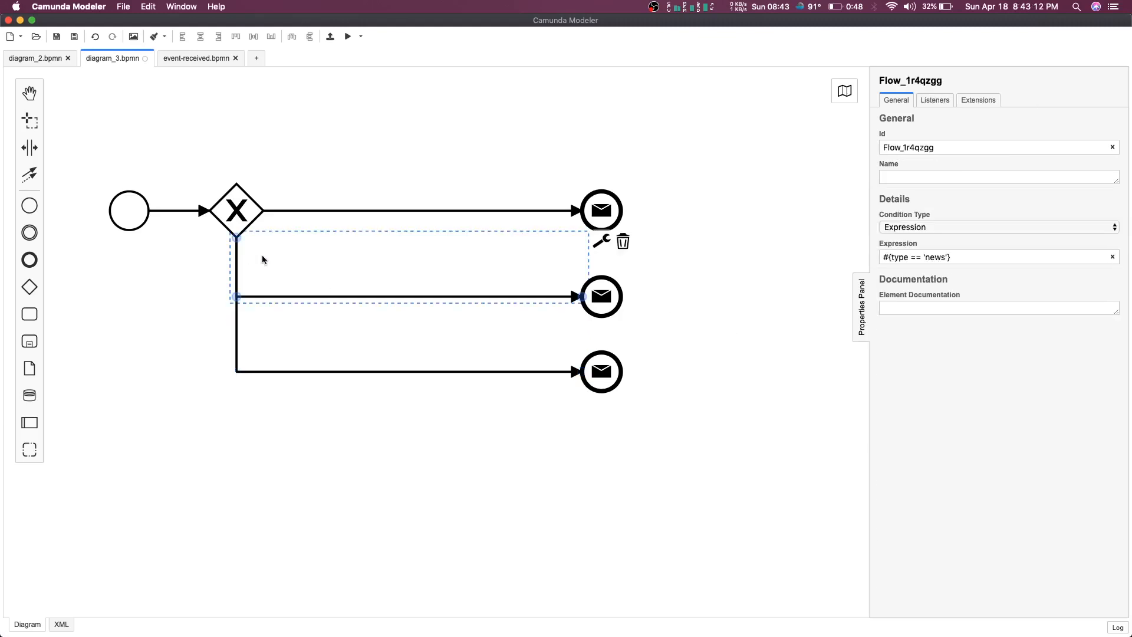
click(314, 211)
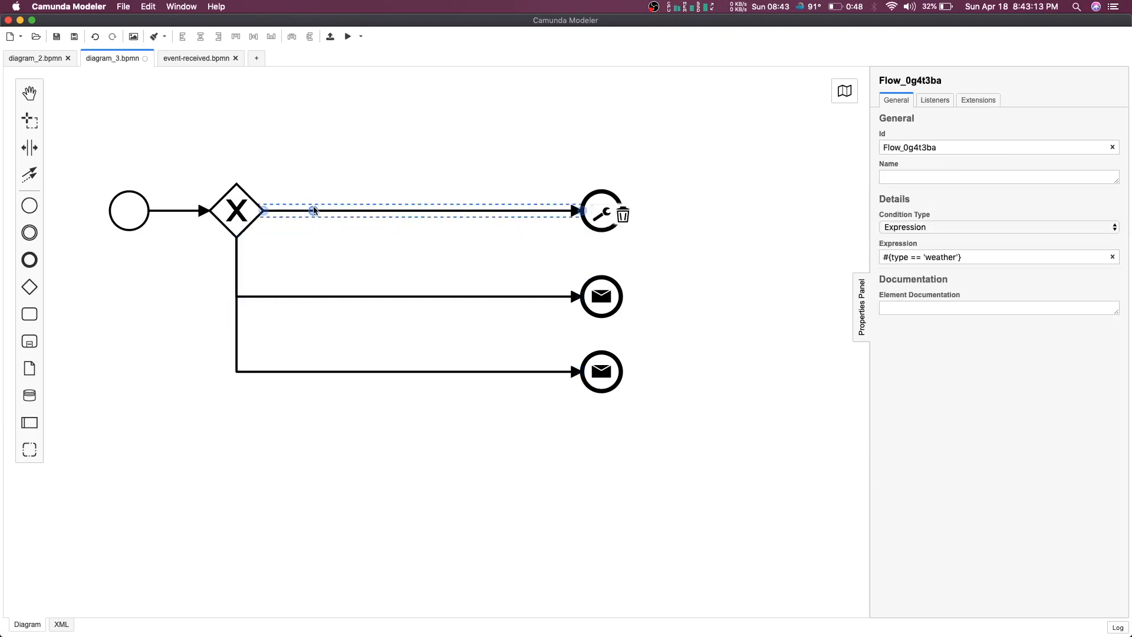
click(299, 125)
click(230, 210)
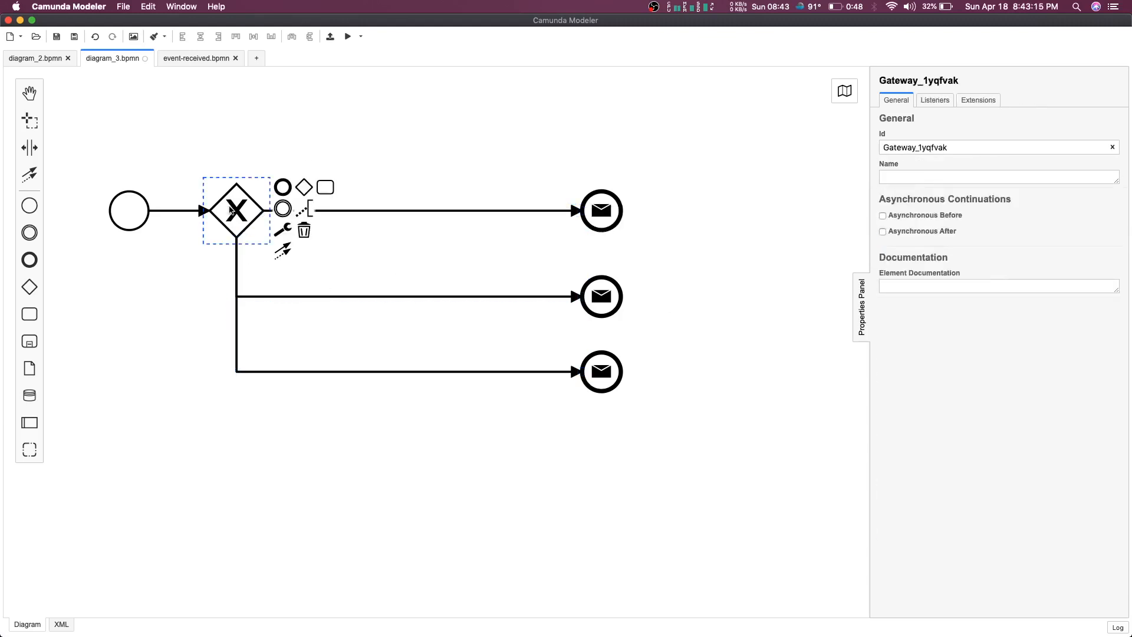
click(317, 438)
- Move the start event farther from the gateway and insert a task into the flow between them
scroll(201, 217, left, 2)
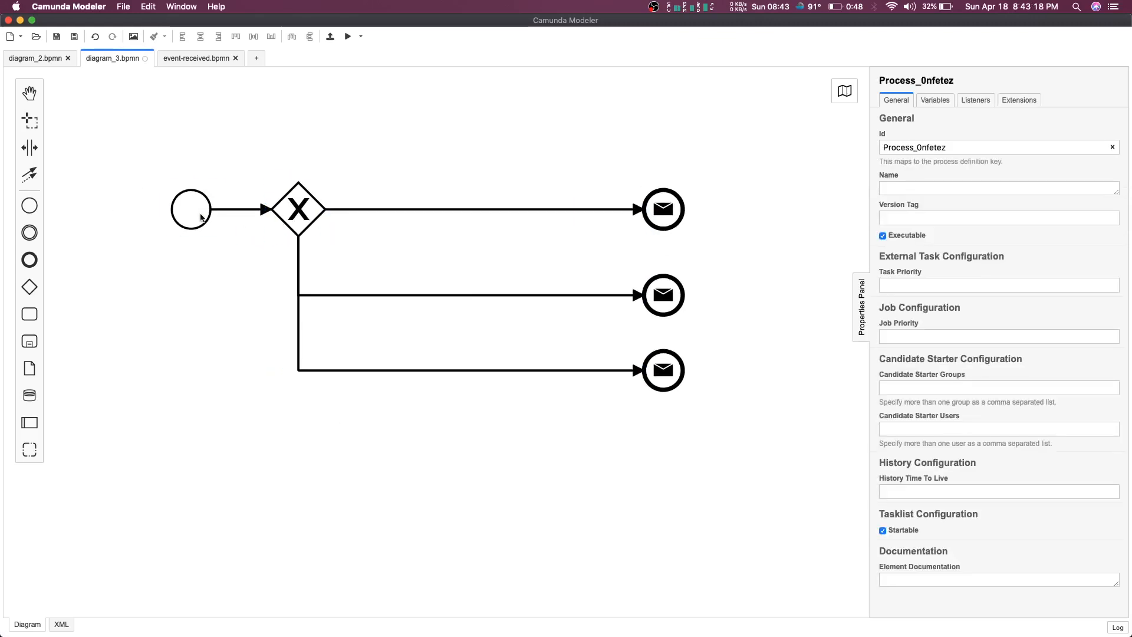
drag(201, 217, 121, 212)
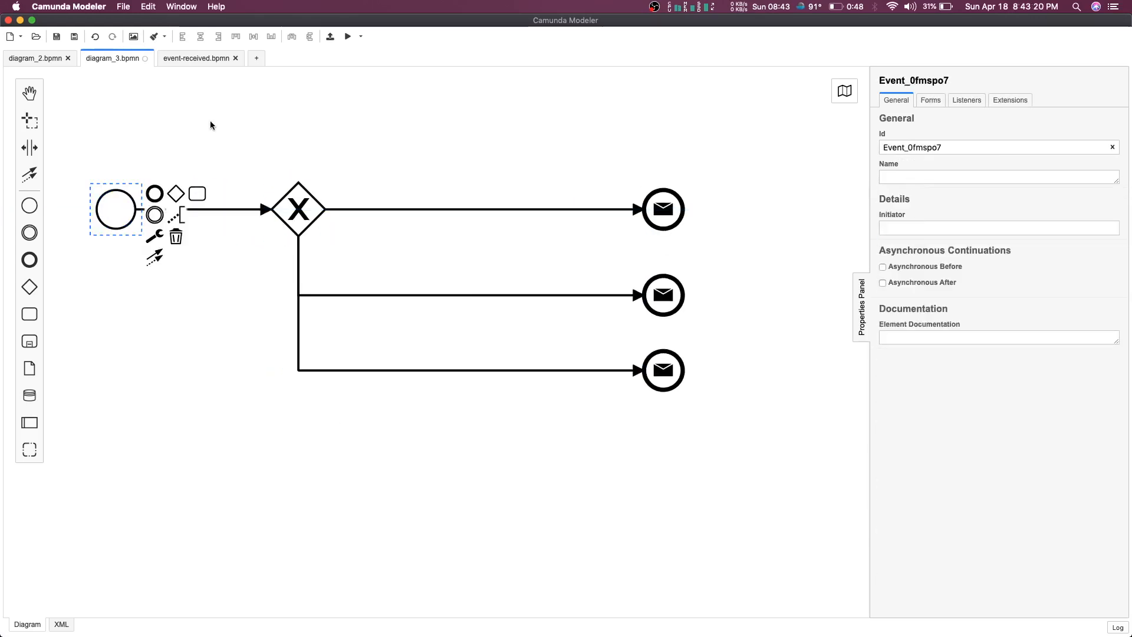
click(232, 130)
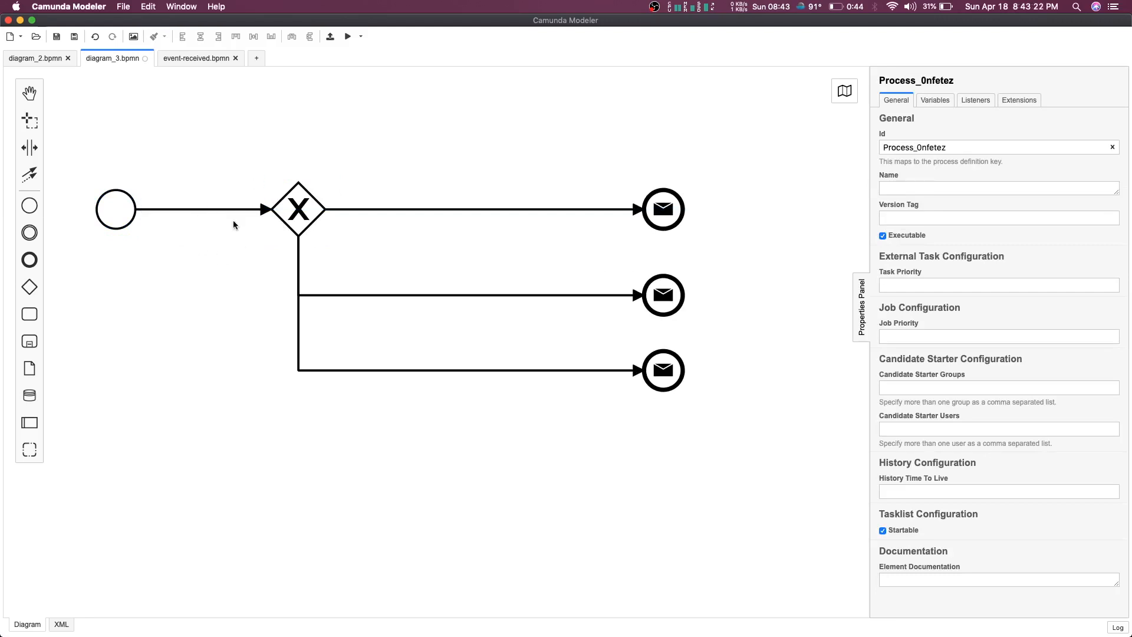
drag(27, 317, 122, 229)
scroll(177, 209, left, 3)
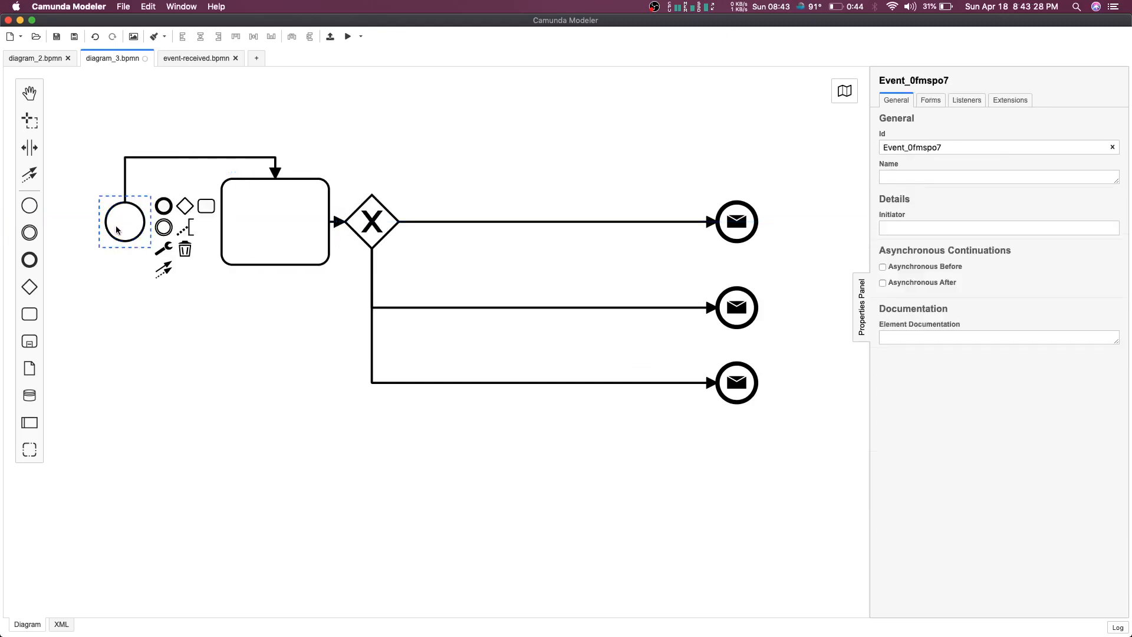
- Delete the looping flow from the start event to the task, shift the start event slightly, and connect it to the task's left side
click(233, 160)
click(295, 161)
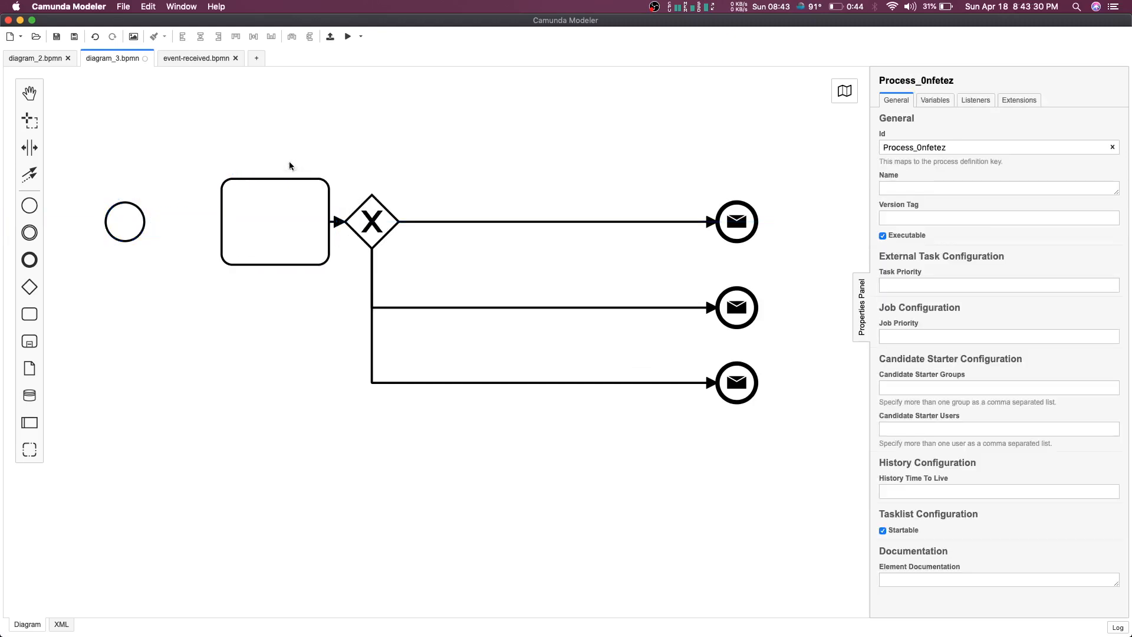
drag(129, 229, 118, 216)
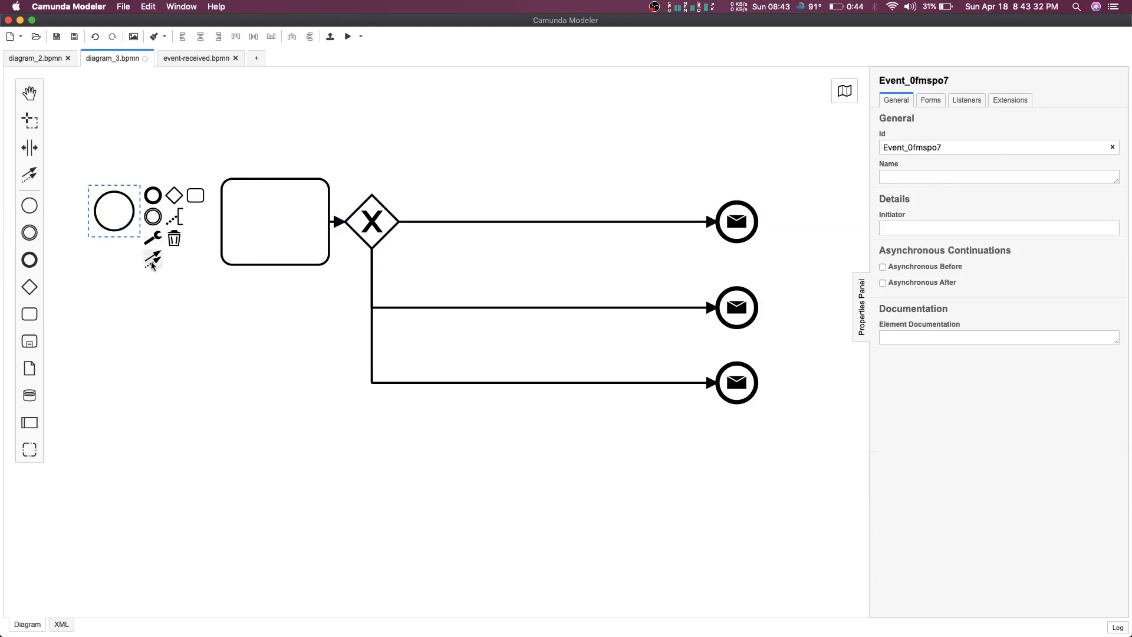
drag(156, 253, 221, 217)
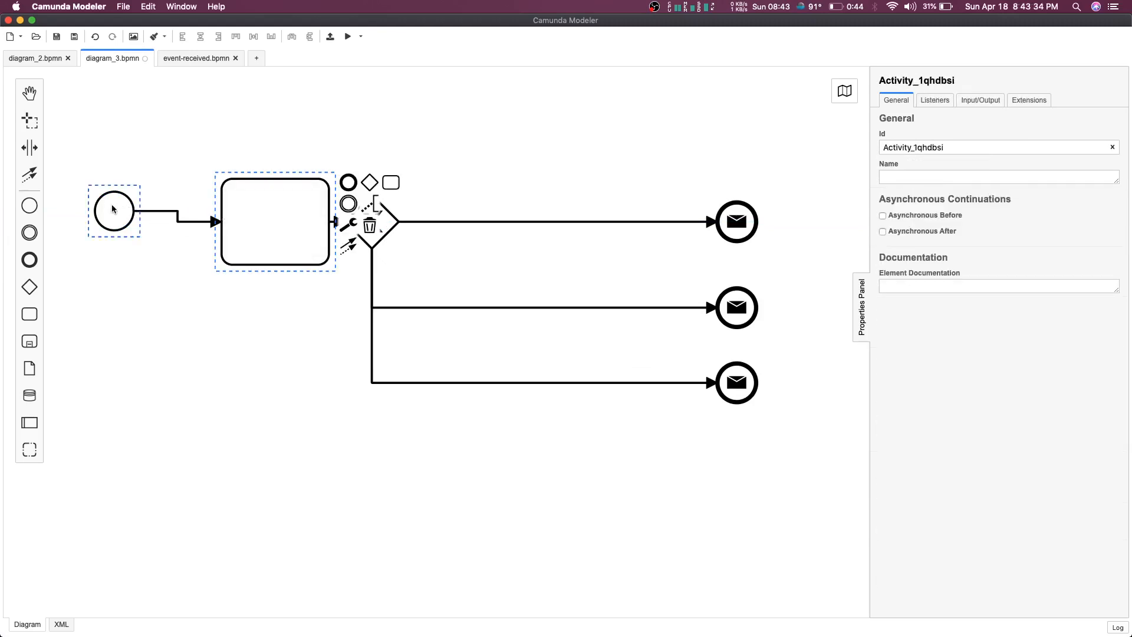
- Align the start event vertically with the task and move the task away from the gateway
drag(112, 208, 110, 222)
click(184, 153)
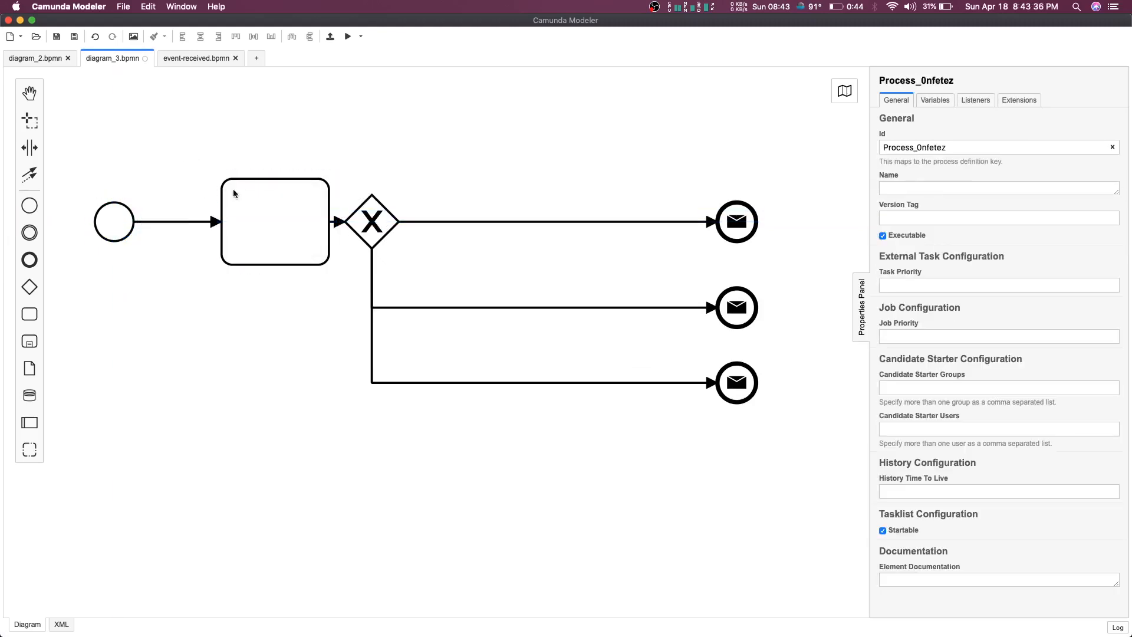
drag(265, 222, 235, 221)
- Change the task before the gateway to a Service Task and name it "Collect Action"
click(317, 224)
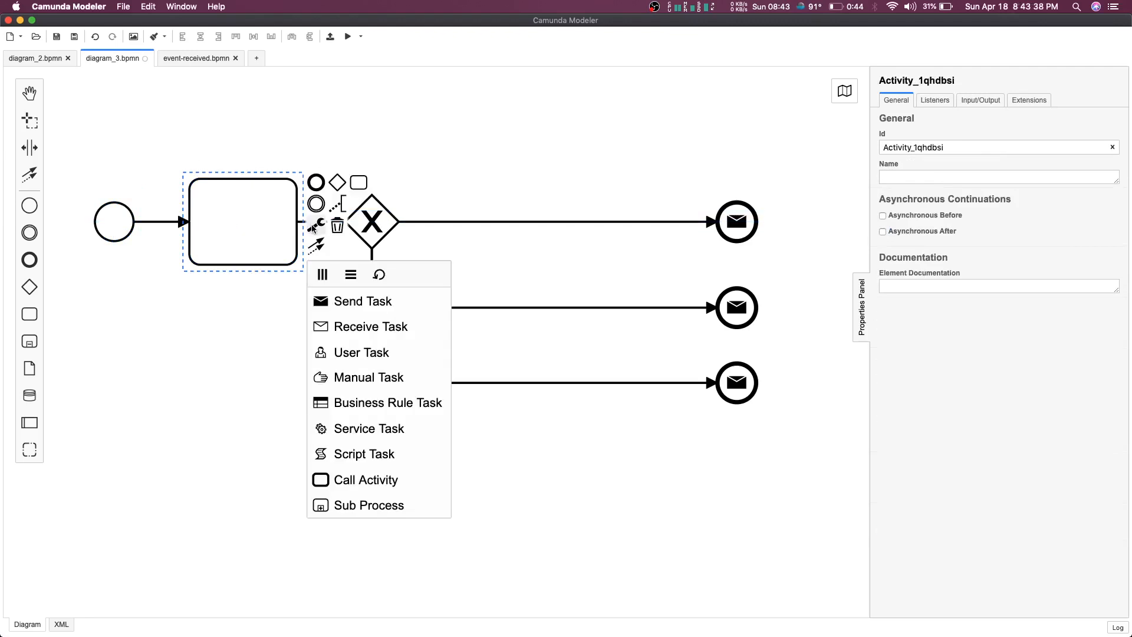
click(341, 427)
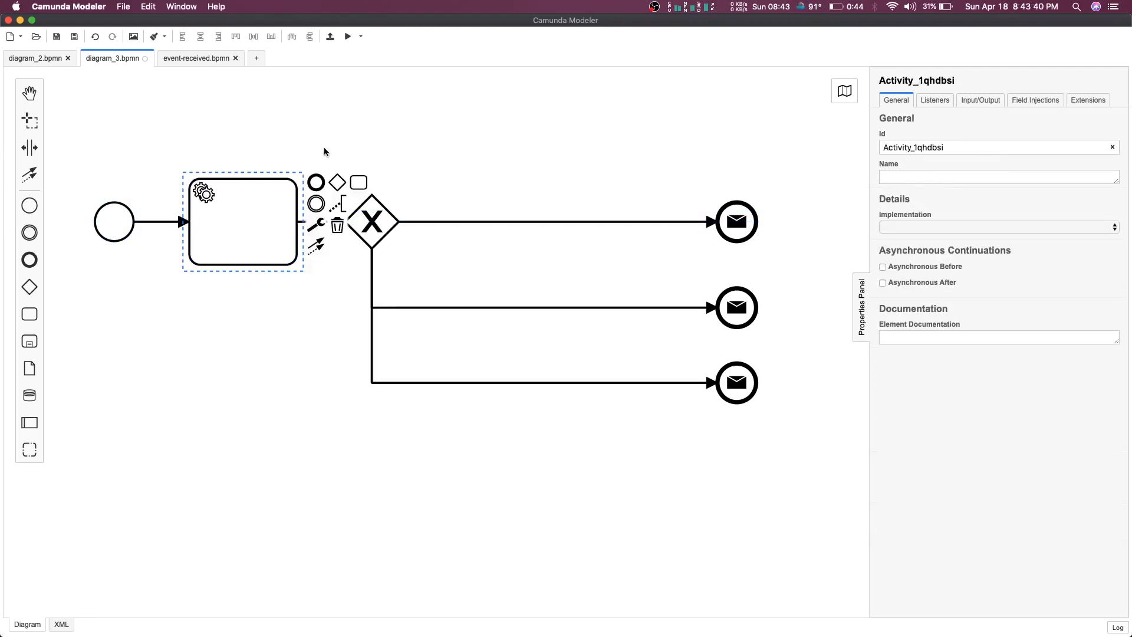
double_click(232, 218)
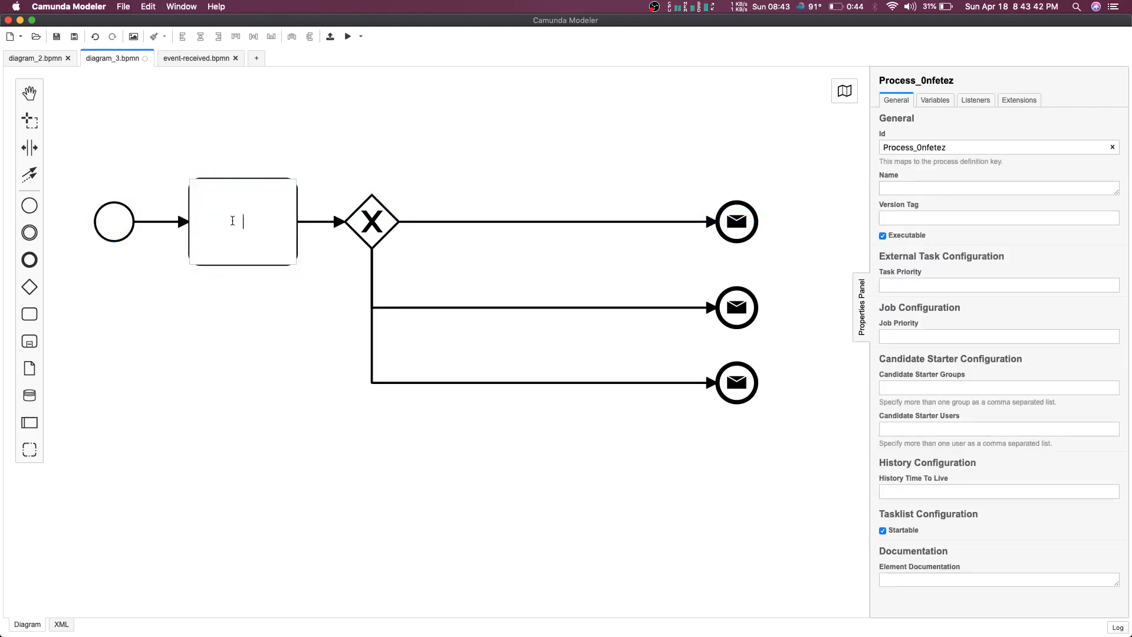
text(Collect Action)
click(250, 228)
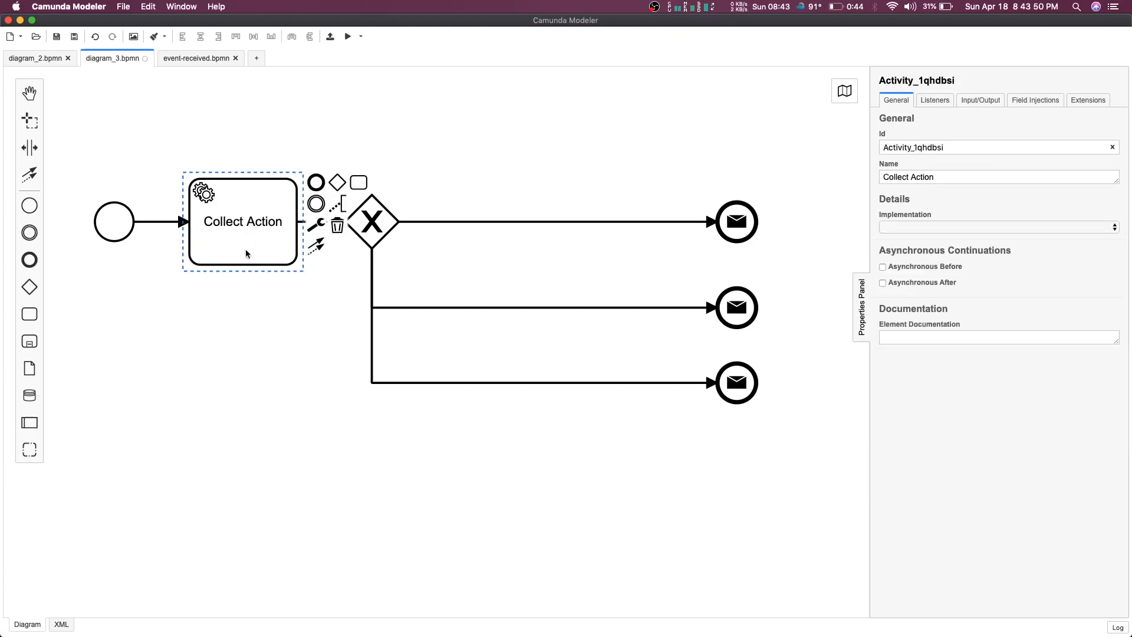
- Set the Collect Action task's implementation to External with the topic define-action
click(899, 228)
click(900, 227)
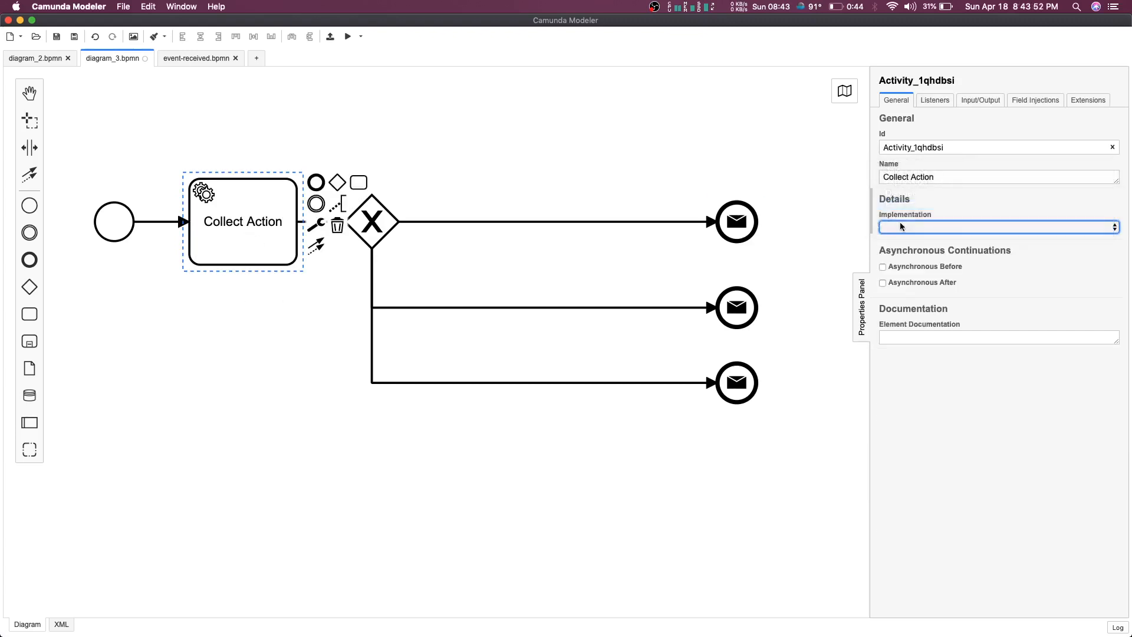
click(897, 258)
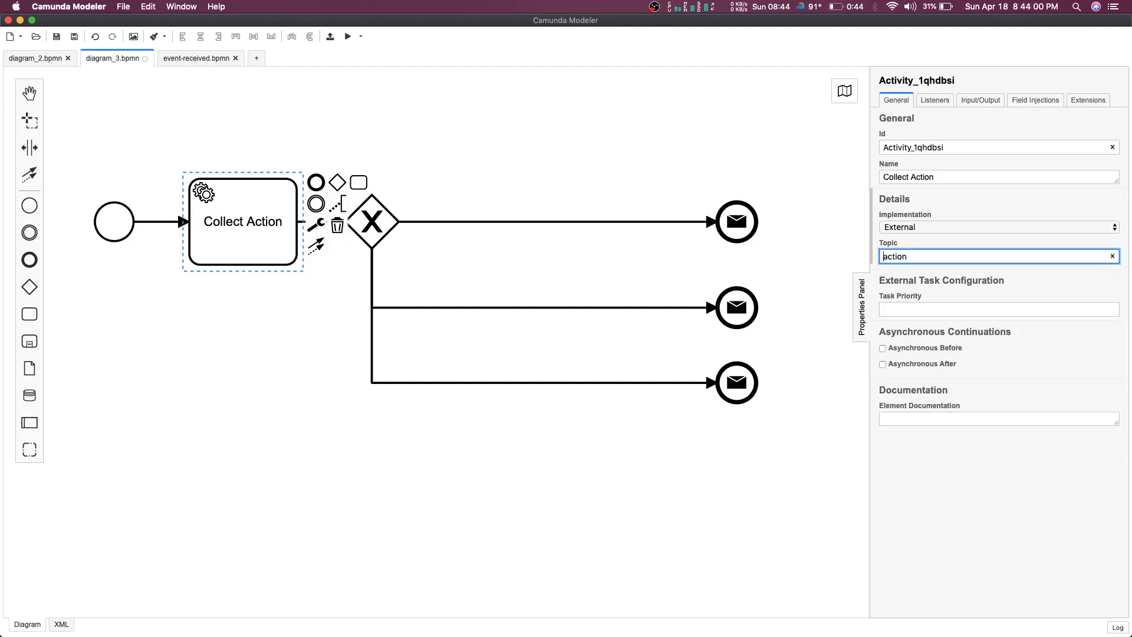
text(define-)
key(super+s)
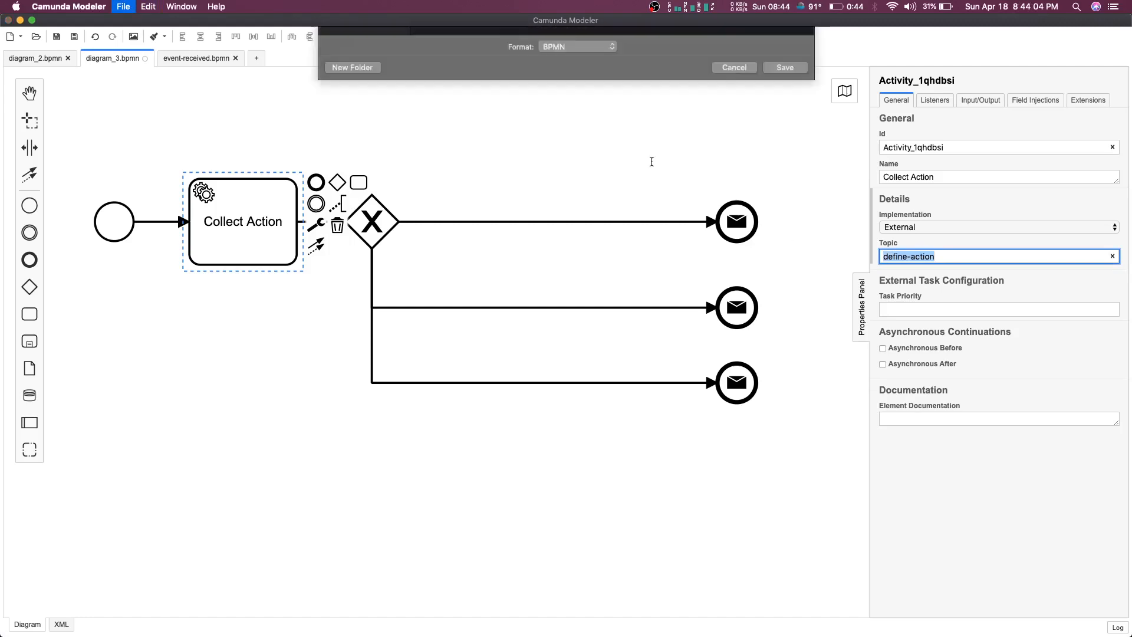
click(785, 278)
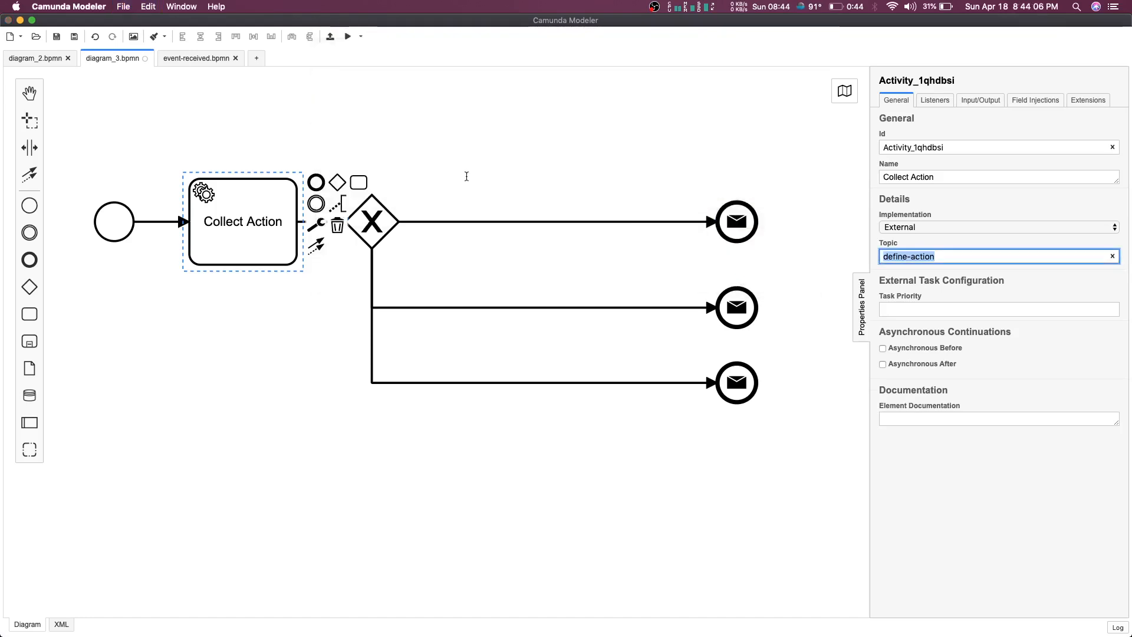
- Review the condition expressions on the three flows leaving the gateway
click(434, 154)
click(469, 224)
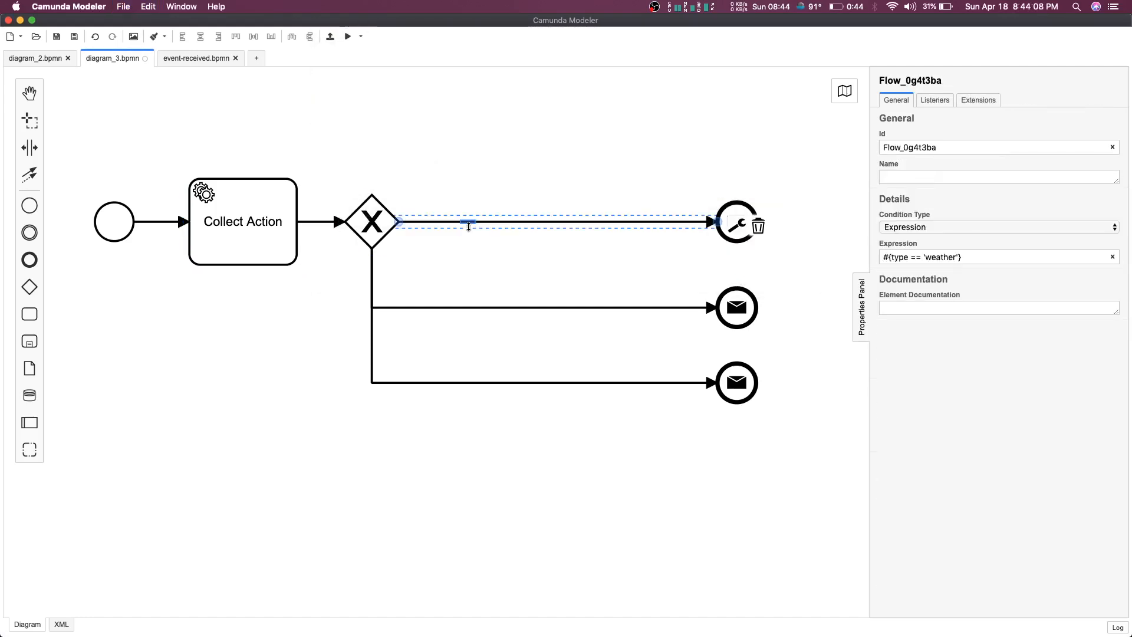
click(431, 308)
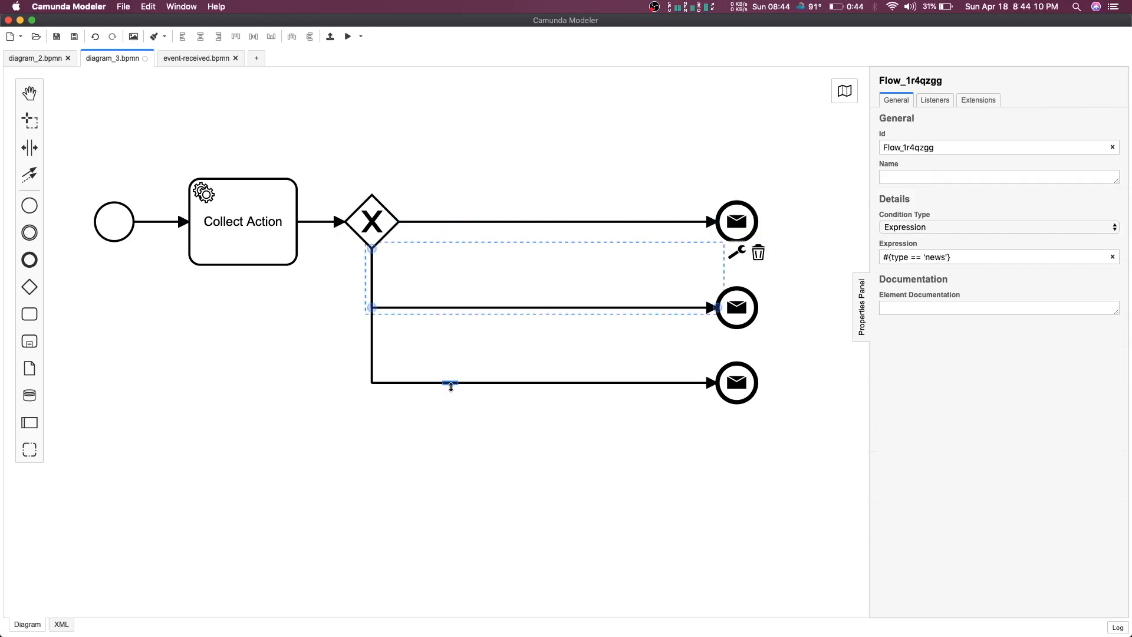
click(453, 387)
click(571, 140)
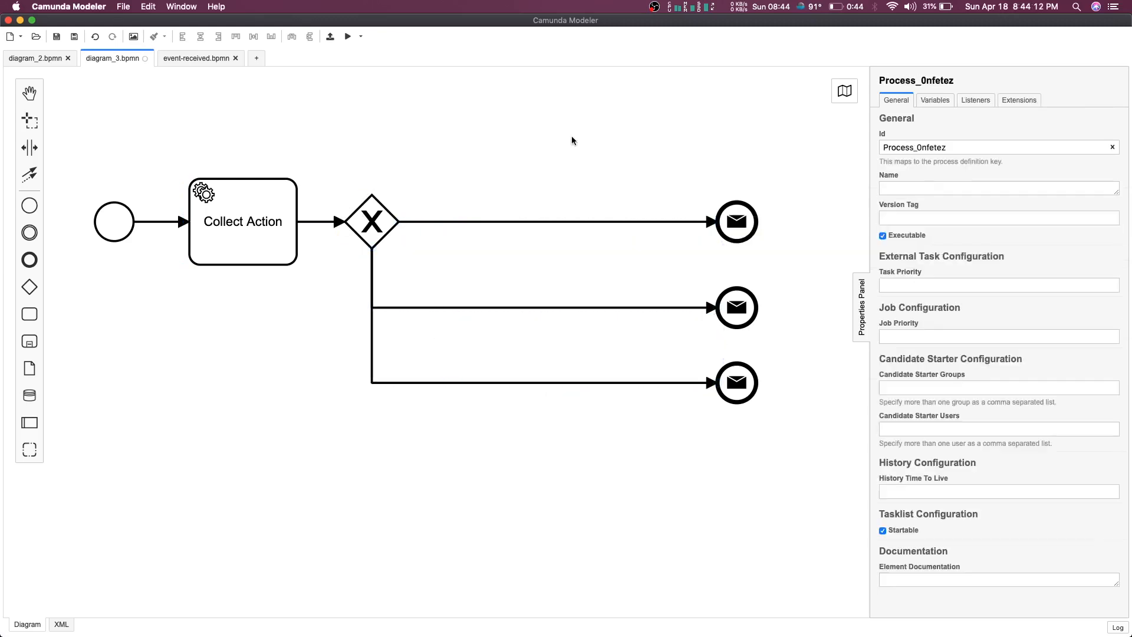
- Set the uppermost message end event's implementation to External
click(740, 225)
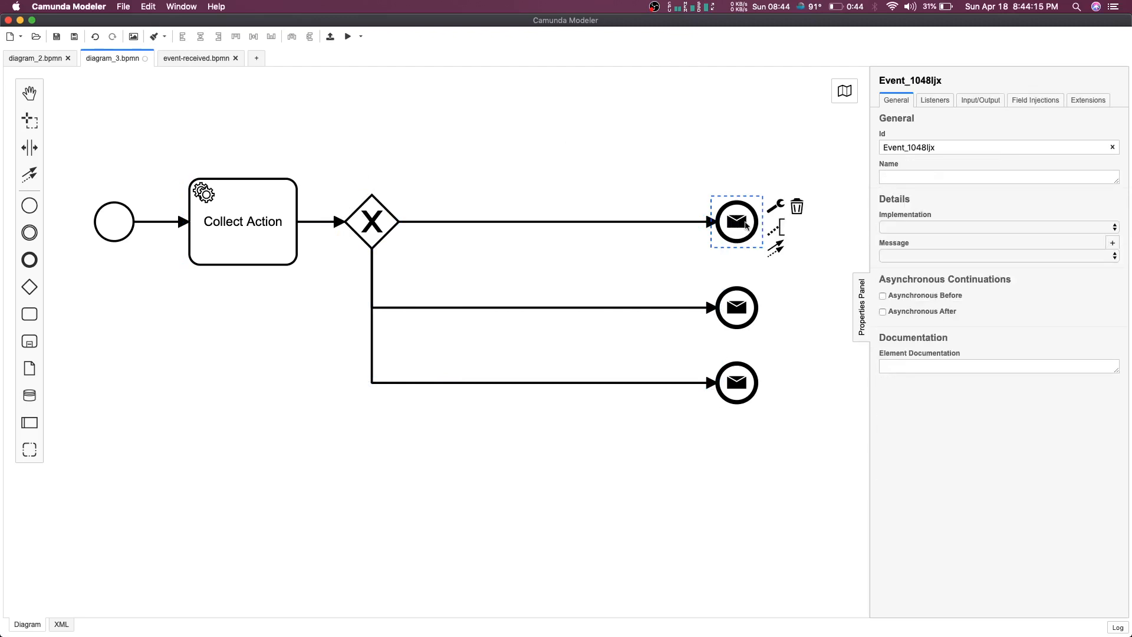
click(902, 228)
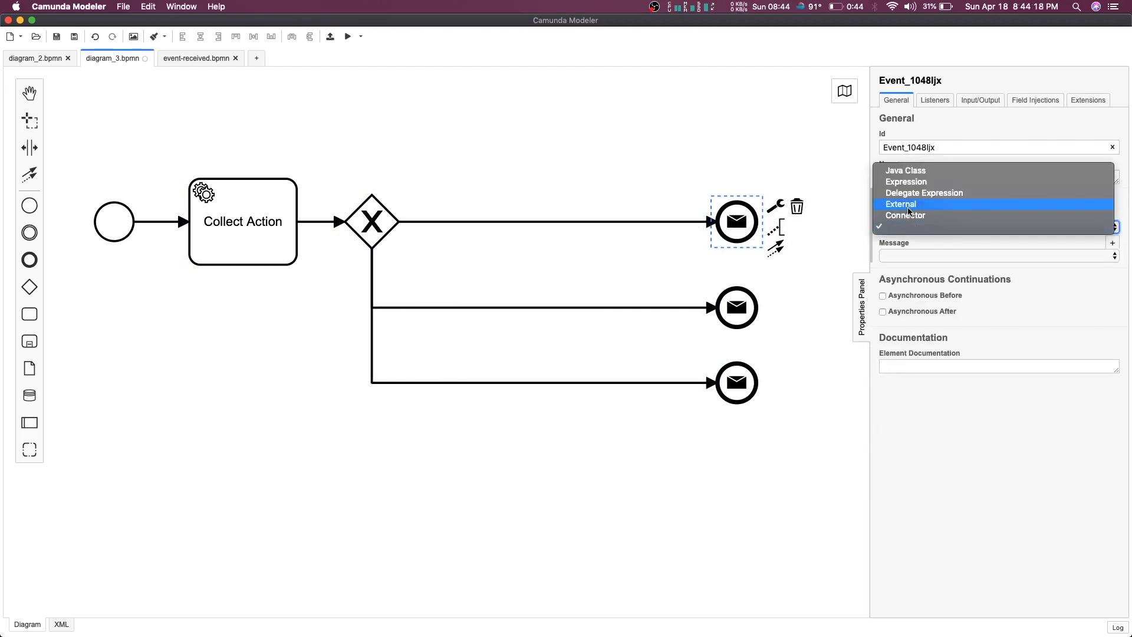
click(731, 162)
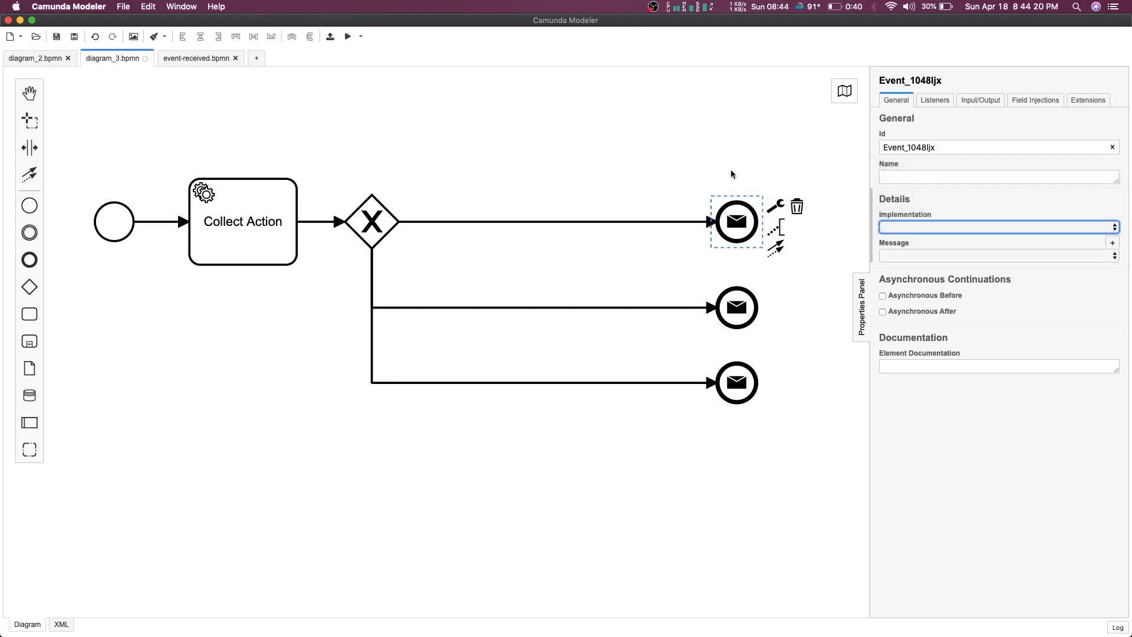
mouse_move(733, 224)
mouse_down()
mouse_move(723, 222)
mouse_move(731, 230)
mouse_up()
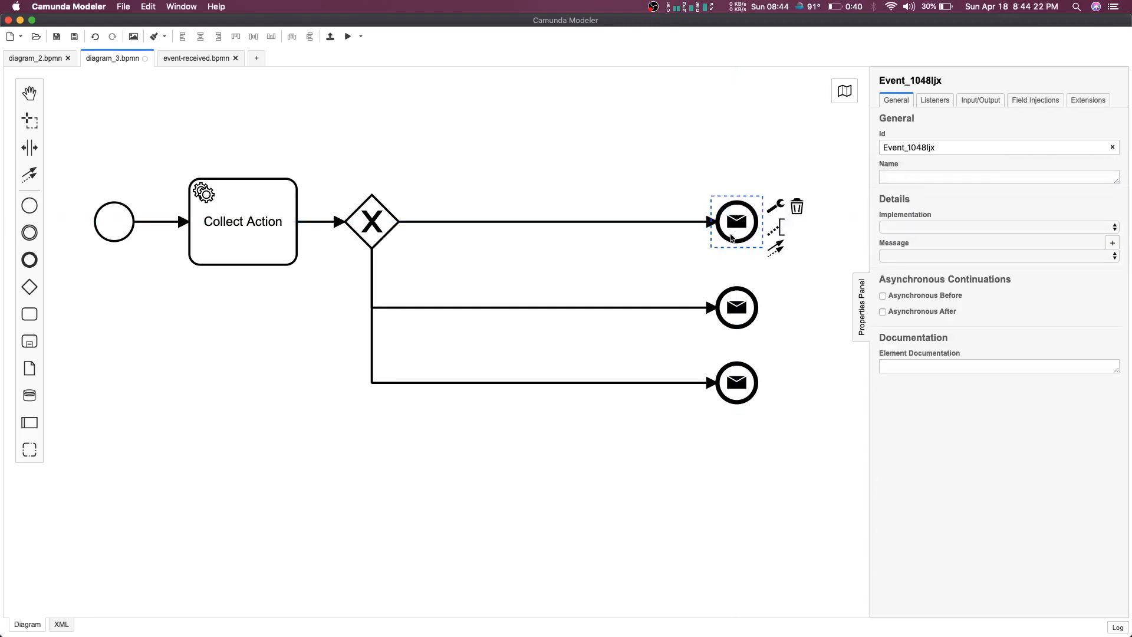
click(731, 236)
click(742, 219)
click(936, 224)
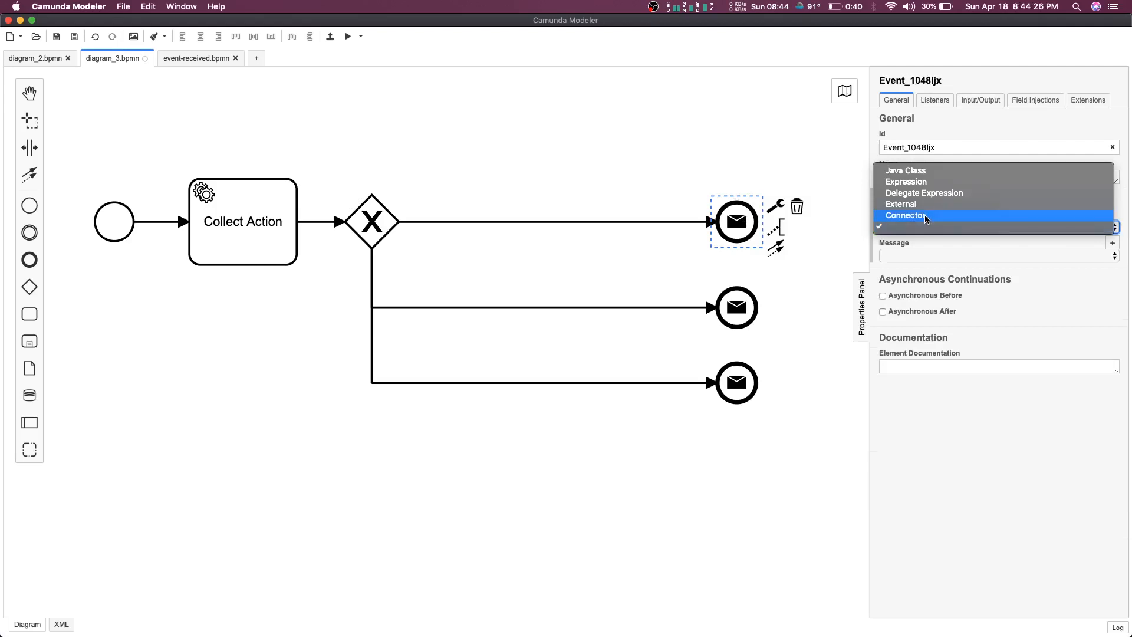
click(917, 206)
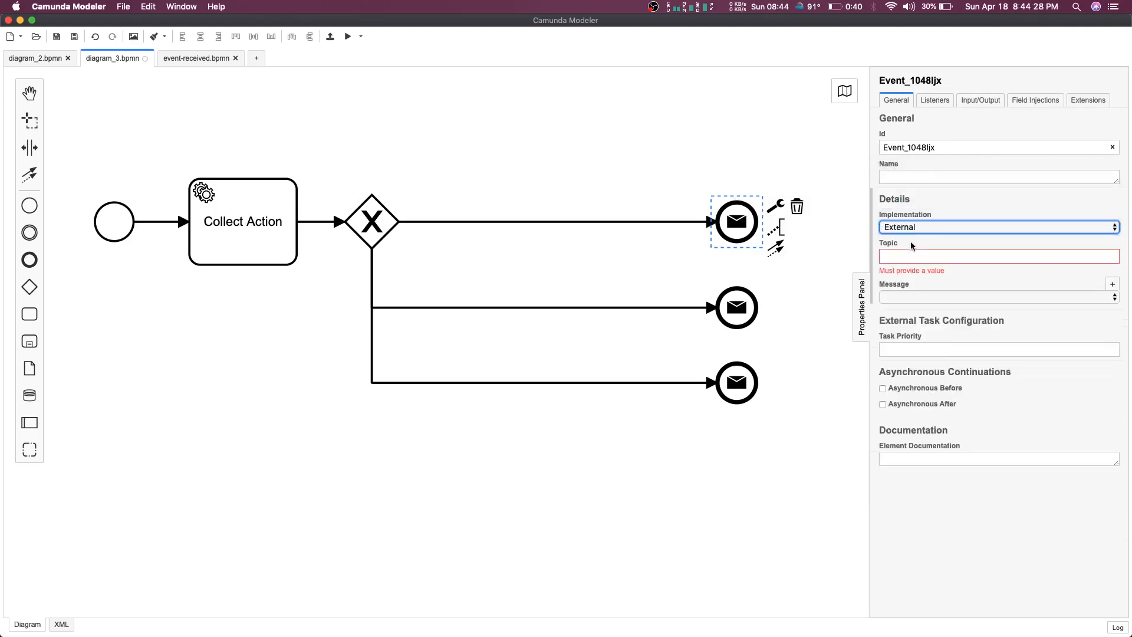
click(902, 297)
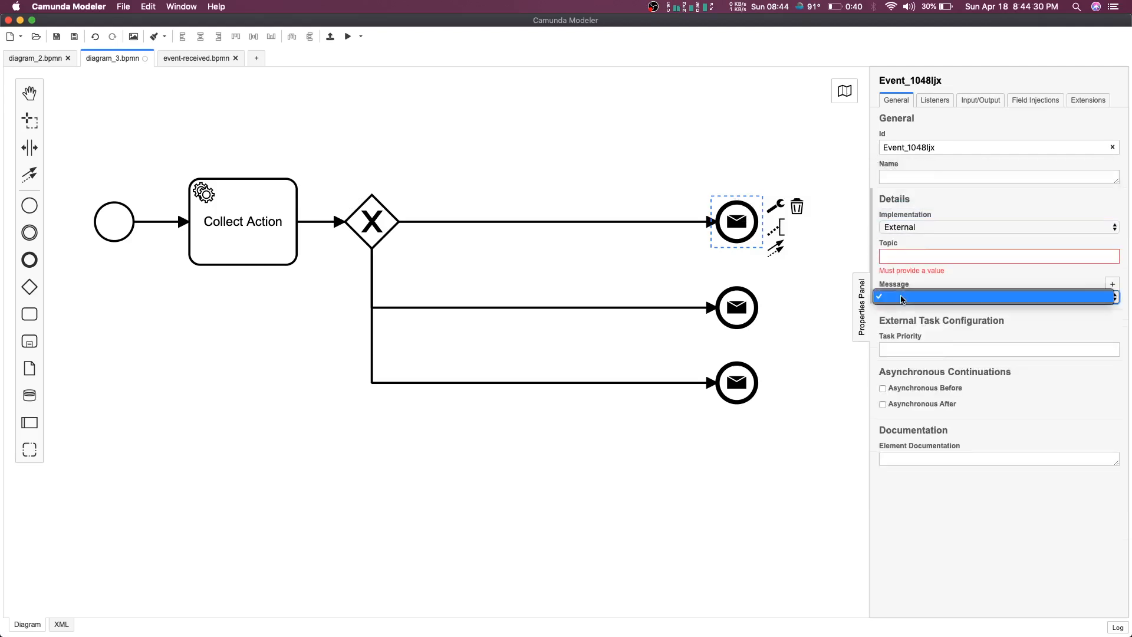
click(918, 259)
- Change the uppermost message end event's implementation to Connector
click(912, 229)
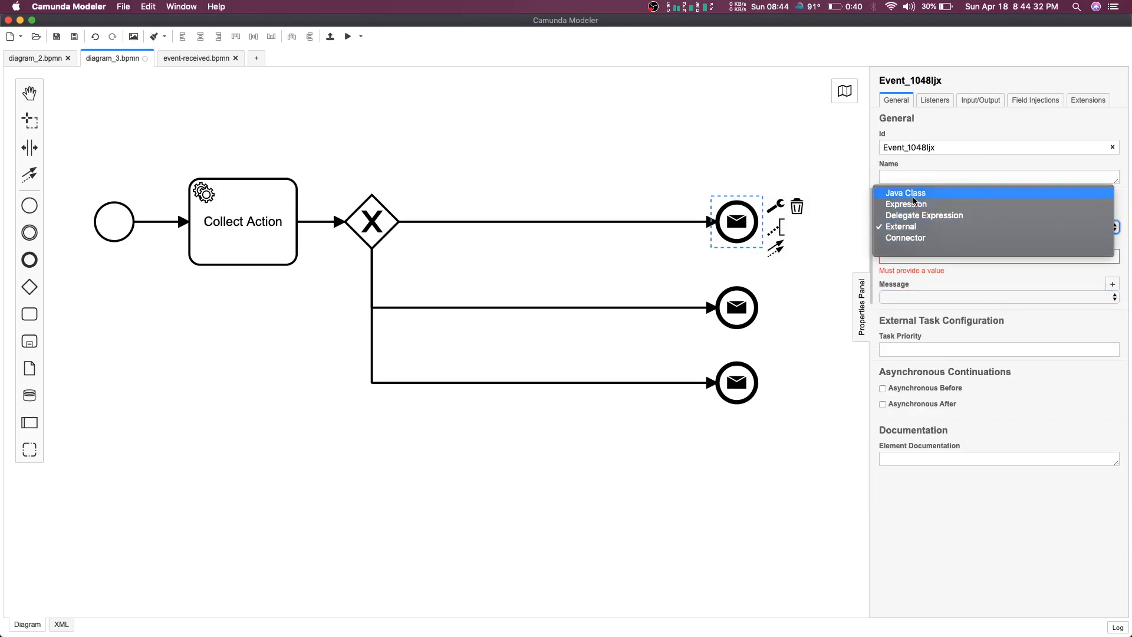
click(908, 241)
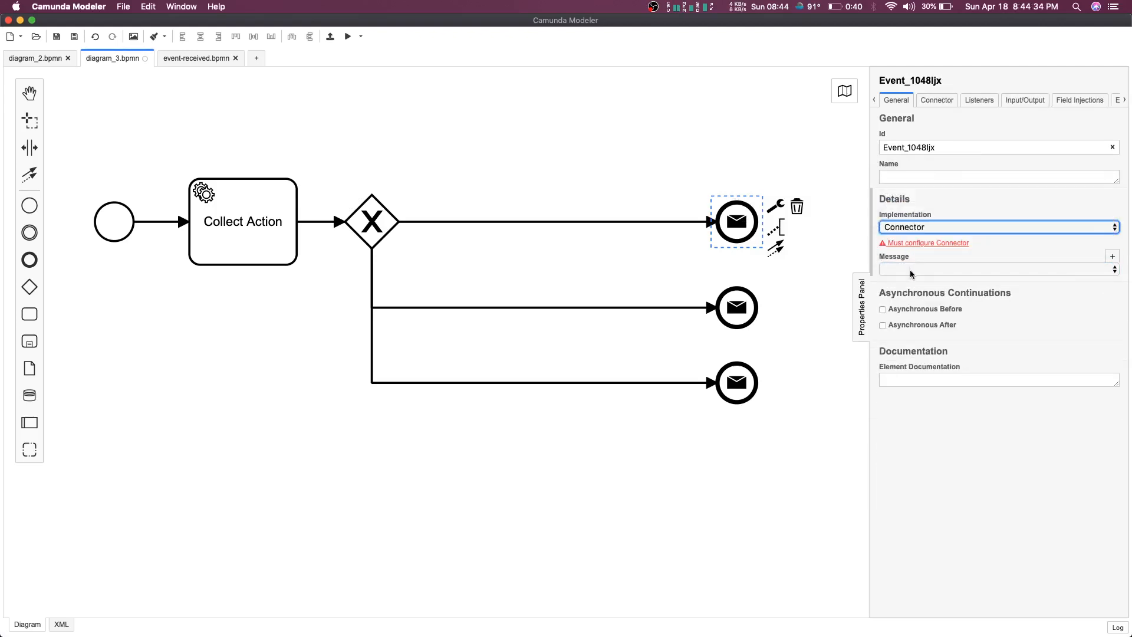
click(910, 270)
click(799, 183)
click(730, 218)
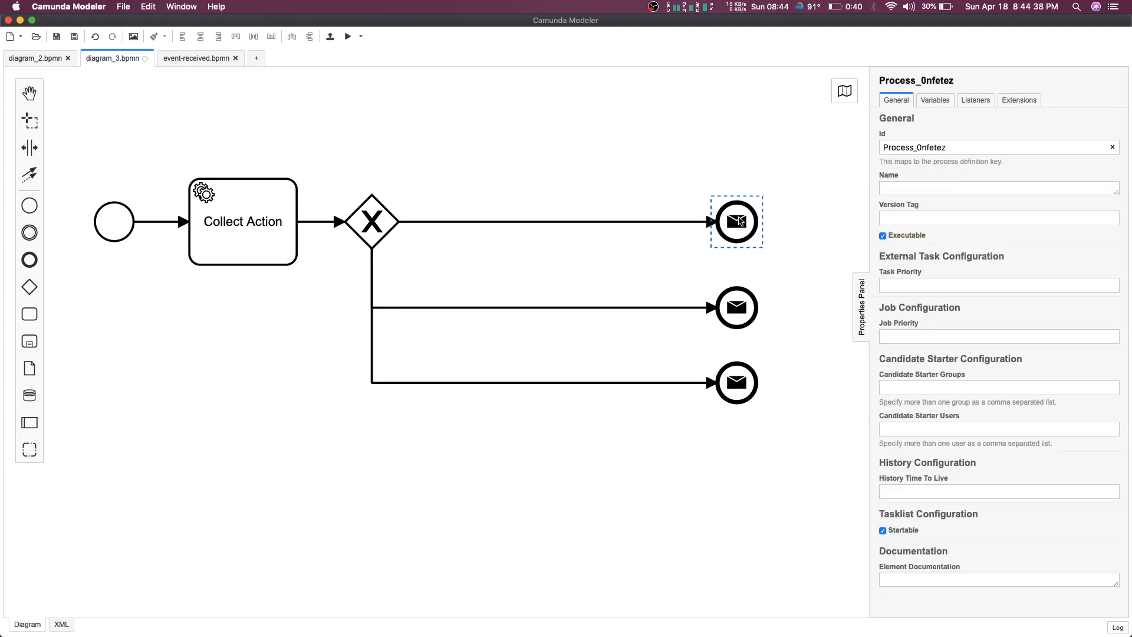
- Create a new message for the uppermost message end event and set its implementation to Expression
click(741, 222)
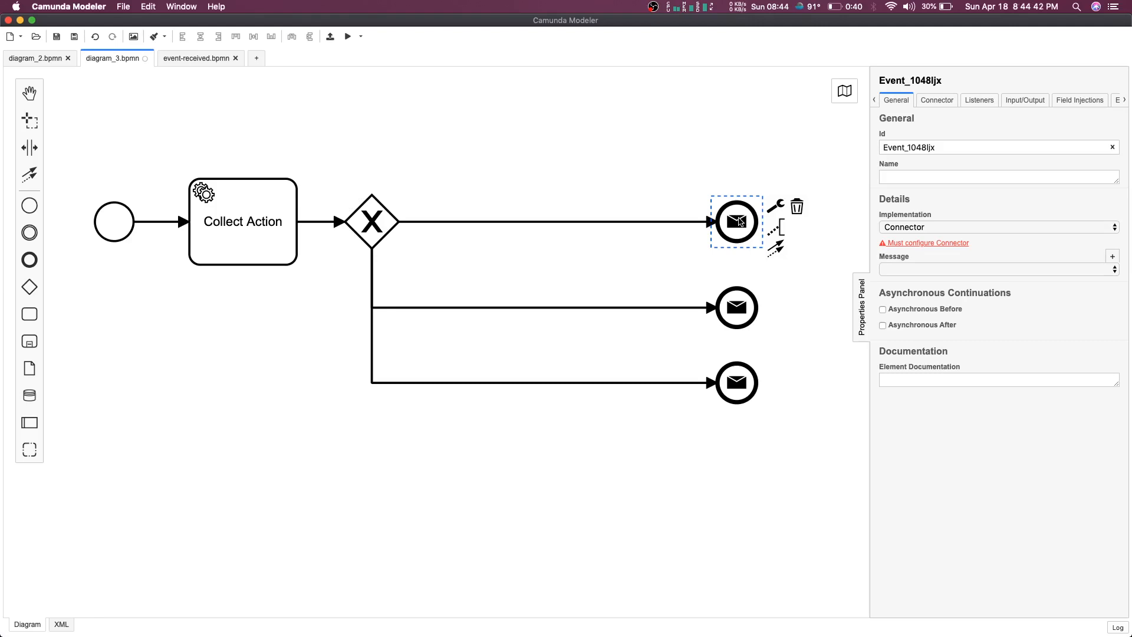
click(1112, 257)
click(856, 226)
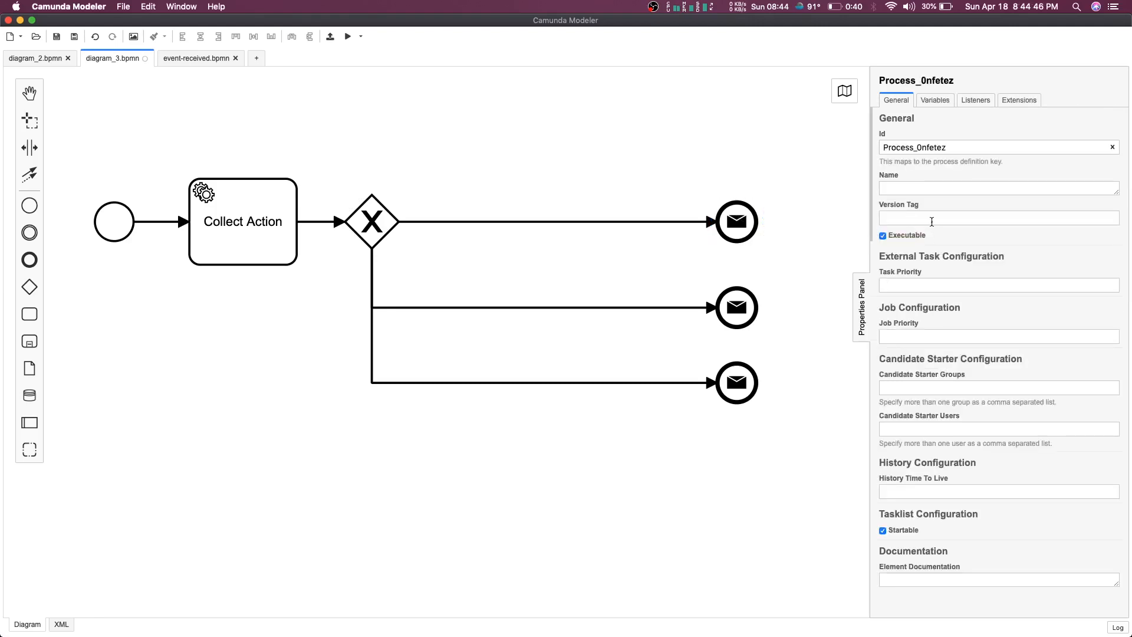
click(748, 221)
click(911, 227)
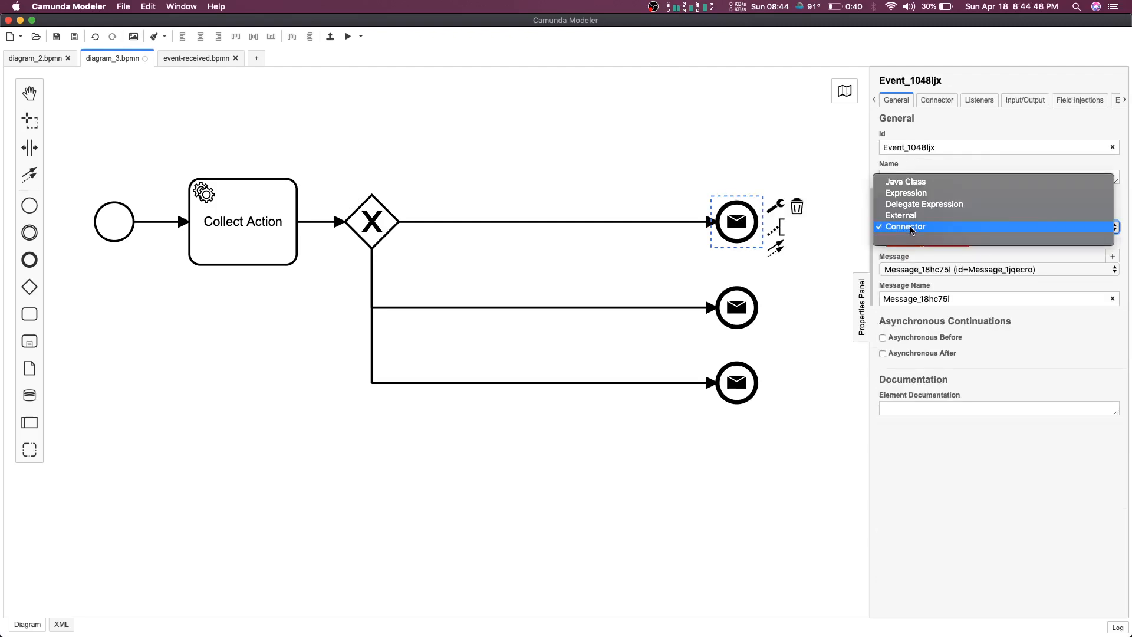
click(916, 194)
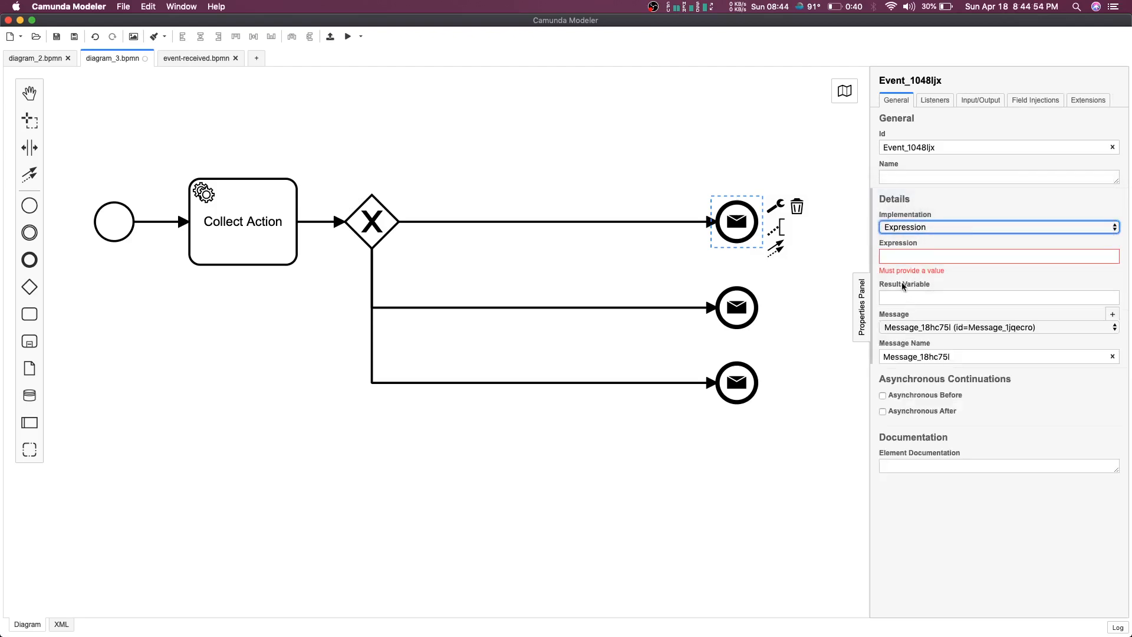
click(904, 257)
- Copy the Expression value of the "execute workflow-1" end event in the event-received.bpmn diagram
click(188, 58)
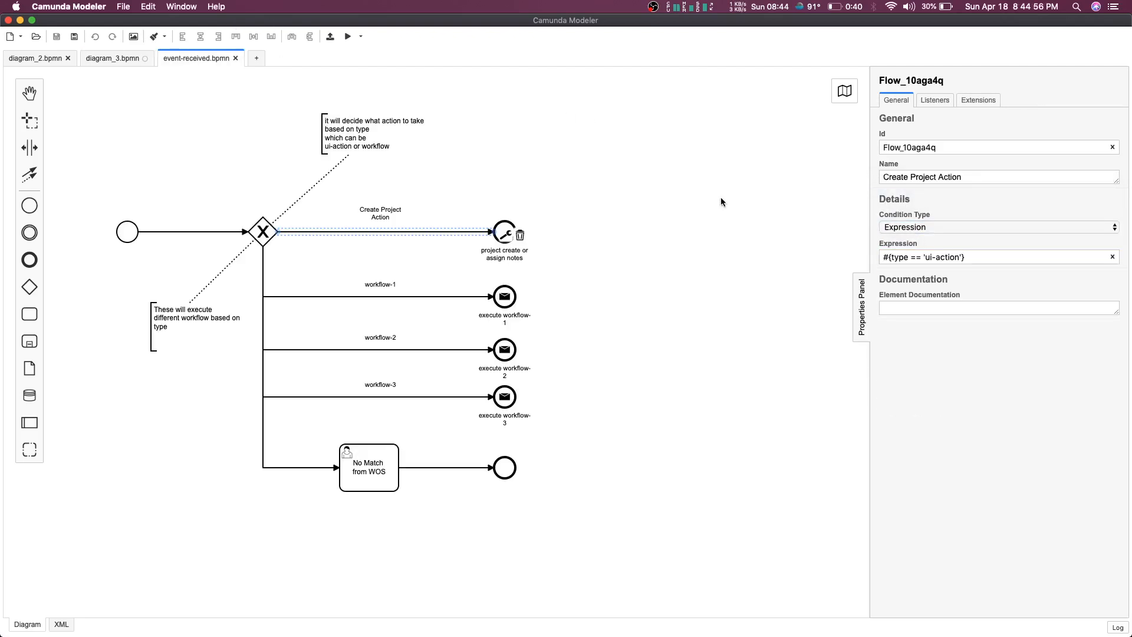
click(505, 299)
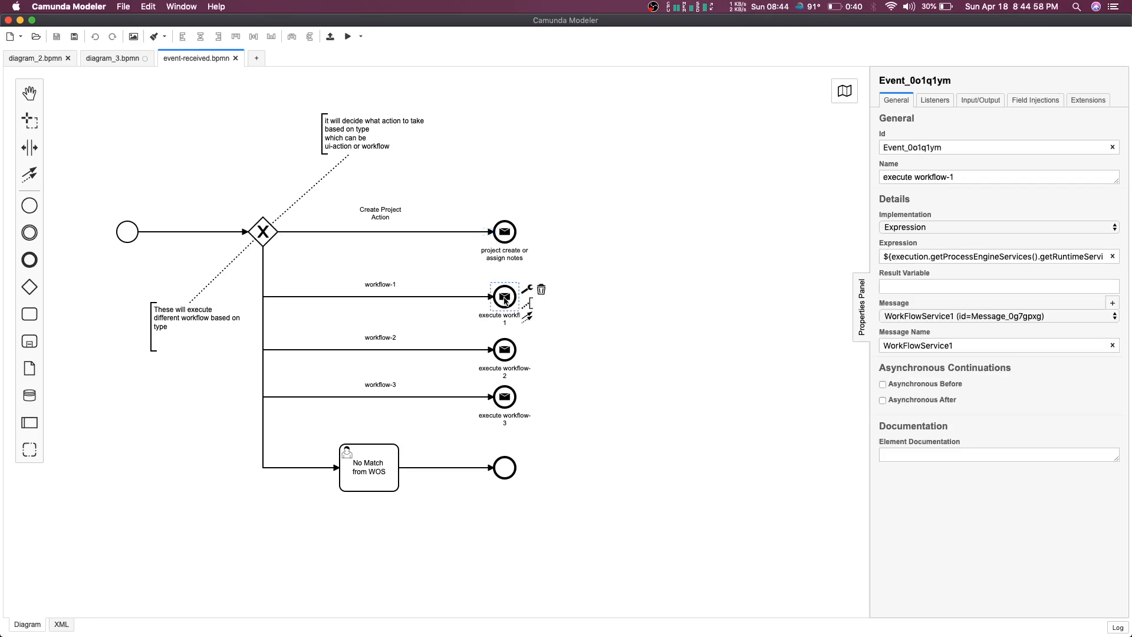
triple_click(974, 257)
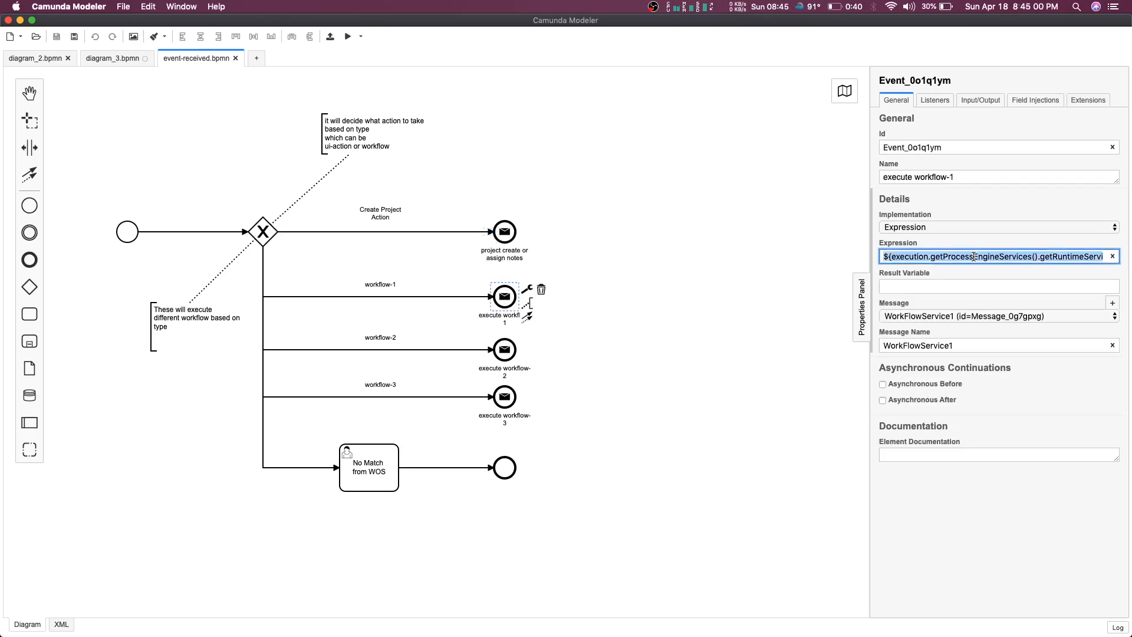
click(643, 193)
scroll(643, 193, left, 5)
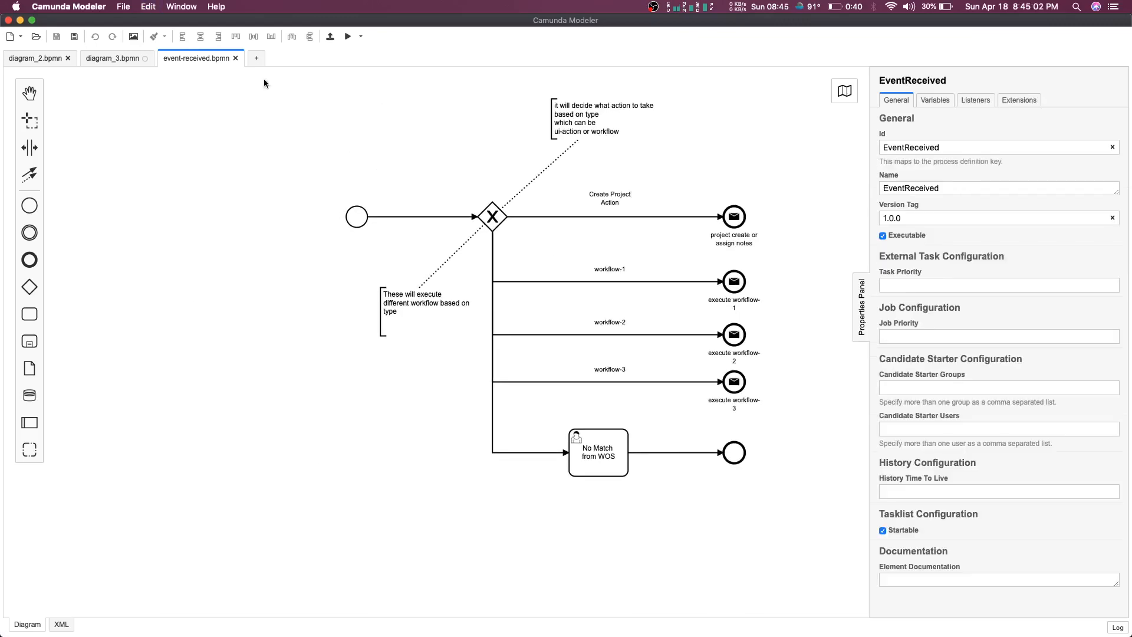
- Paste the copied expression into the Expression of the uppermost message end event in diagram_3.bpmn
click(124, 60)
scroll(236, 219, right, 3)
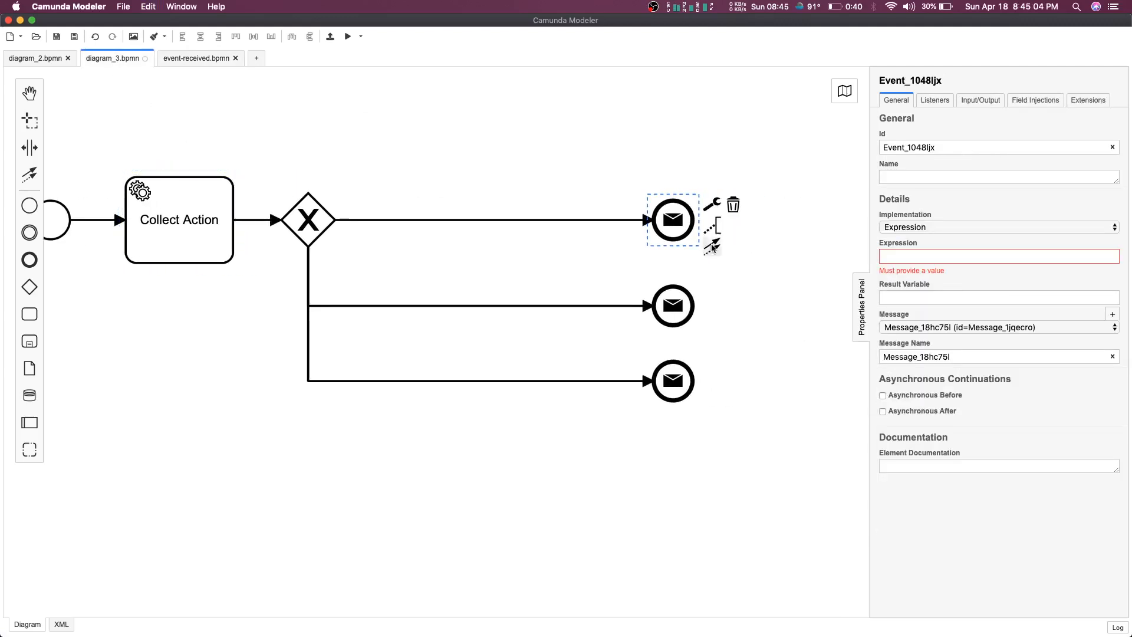
click(917, 255)
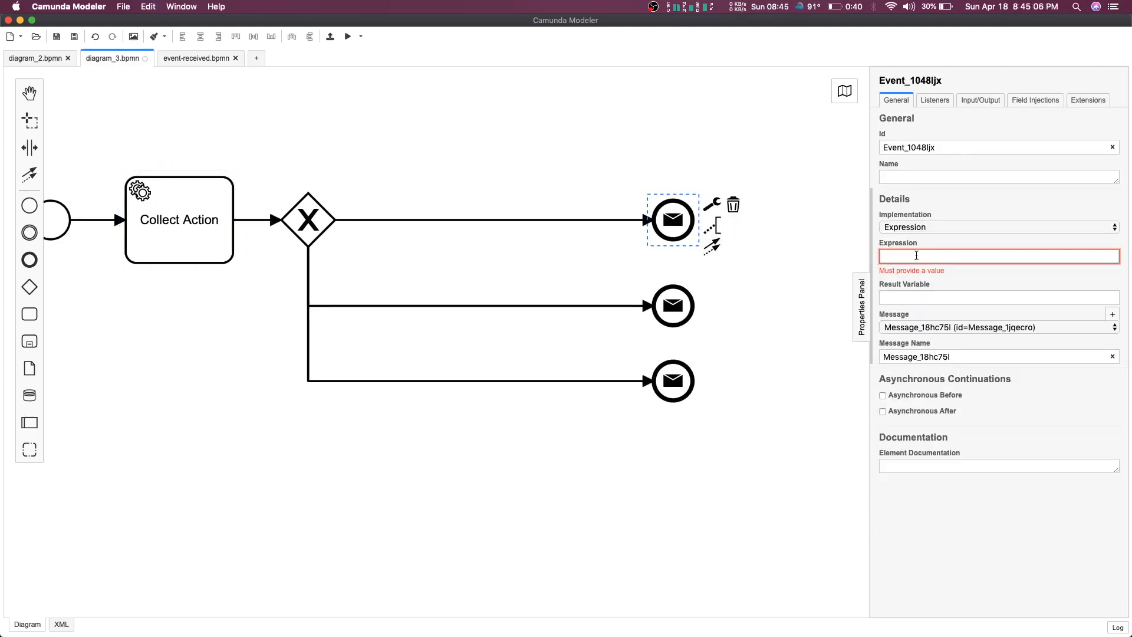
key(super+v)
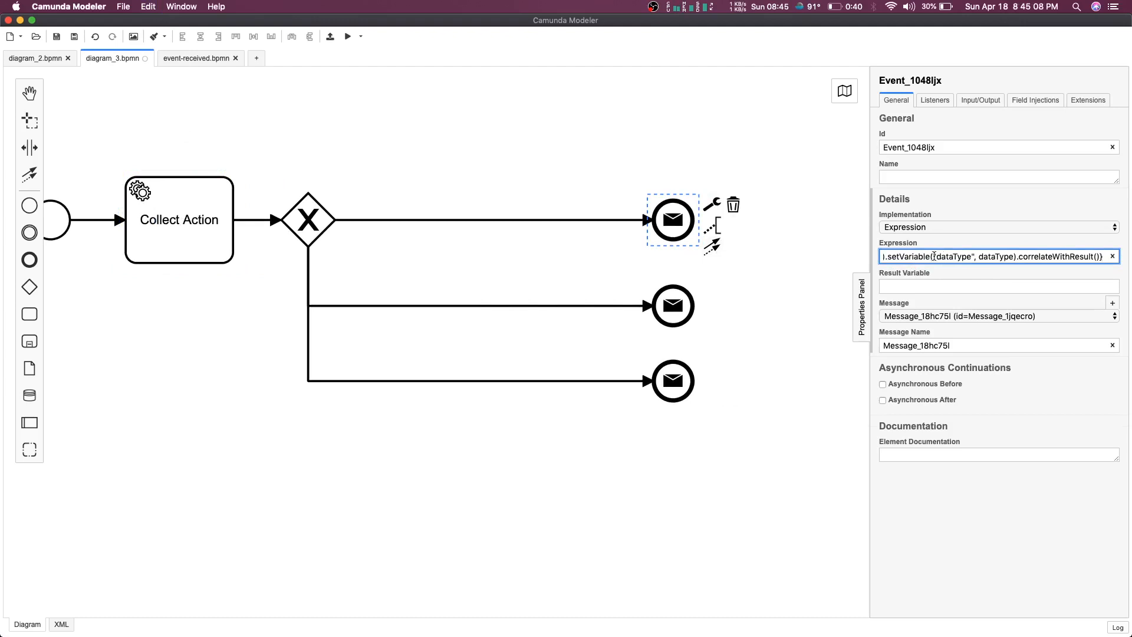
- Remove the setVariable calls between the WorkFlowService1 correlation and correlateWithResult() from the uppermost end event's expression
drag(1017, 257, 878, 260)
click(981, 260)
drag(1103, 258, 943, 255)
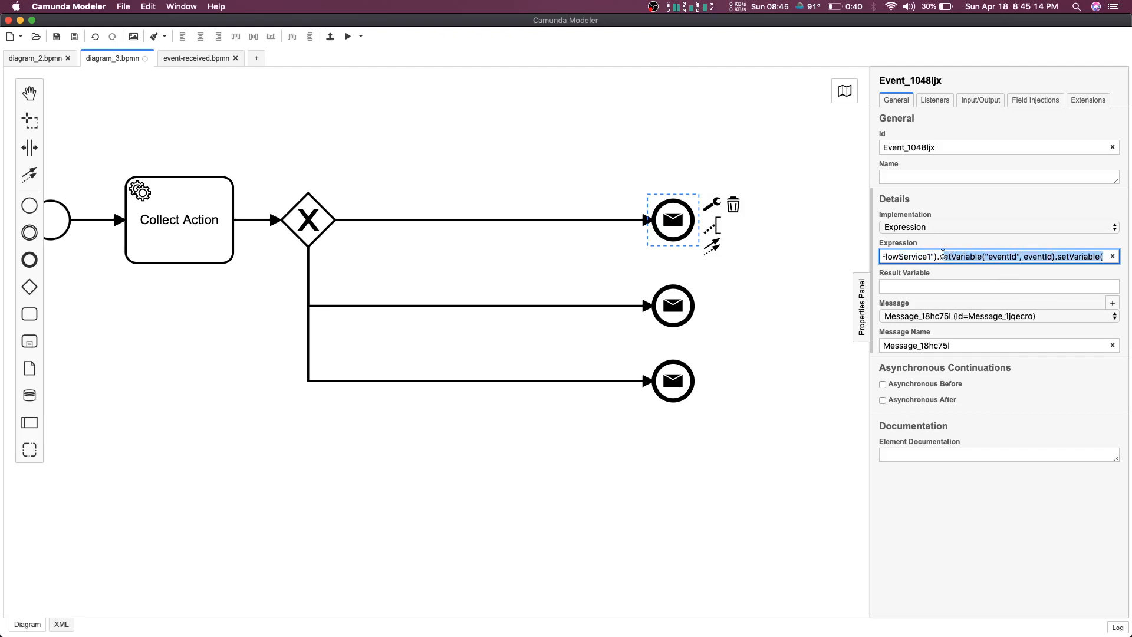
key(BackSpace)
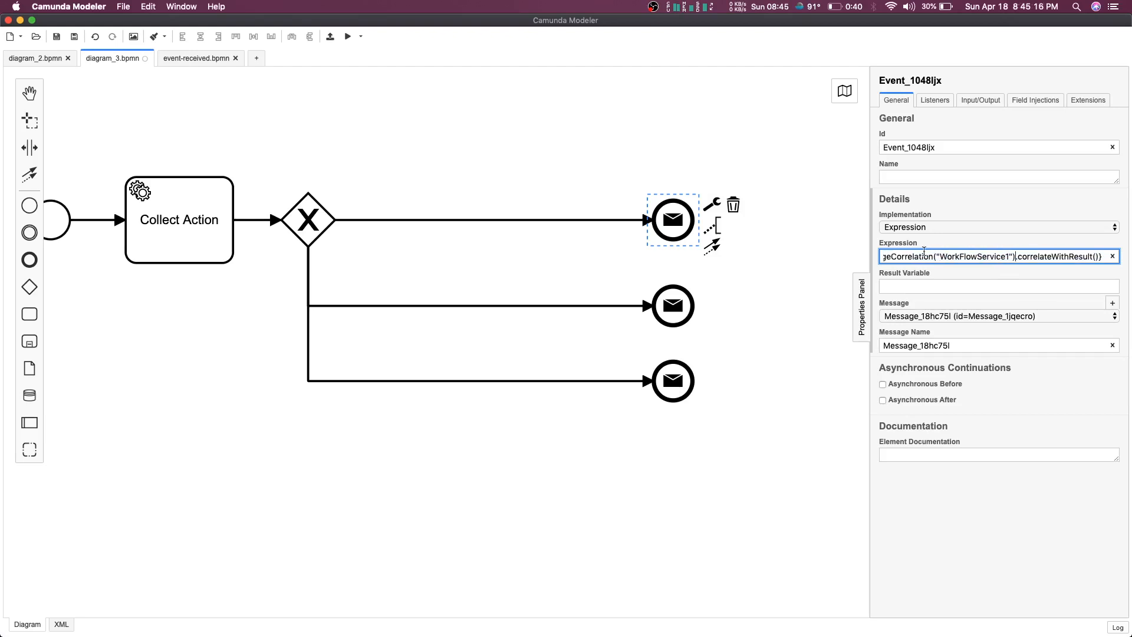
double_click(972, 255)
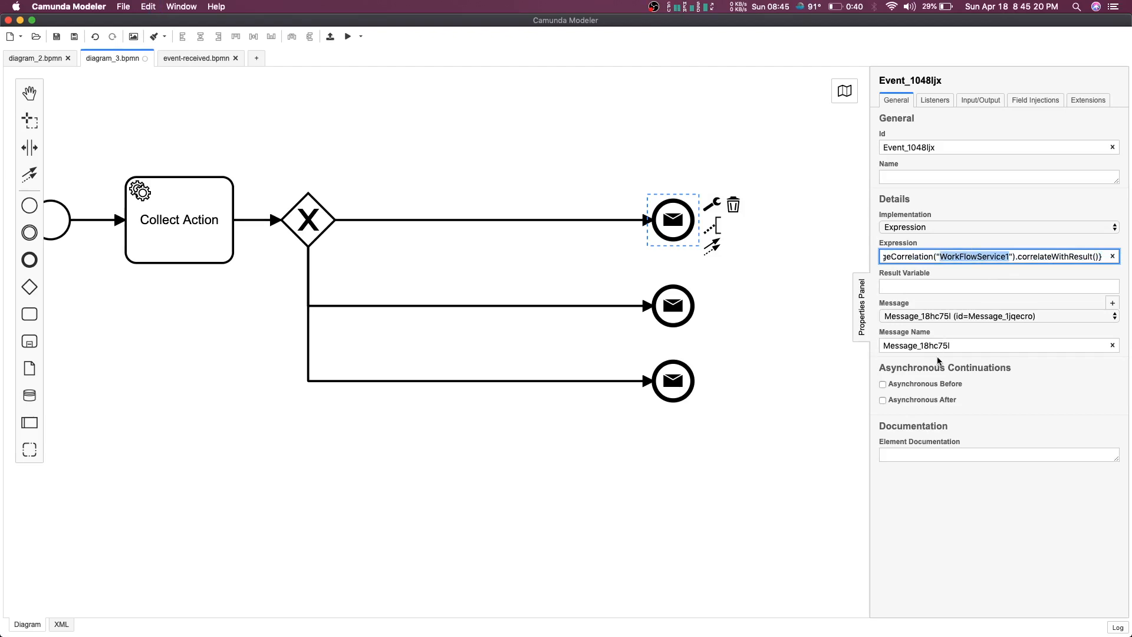
click(764, 313)
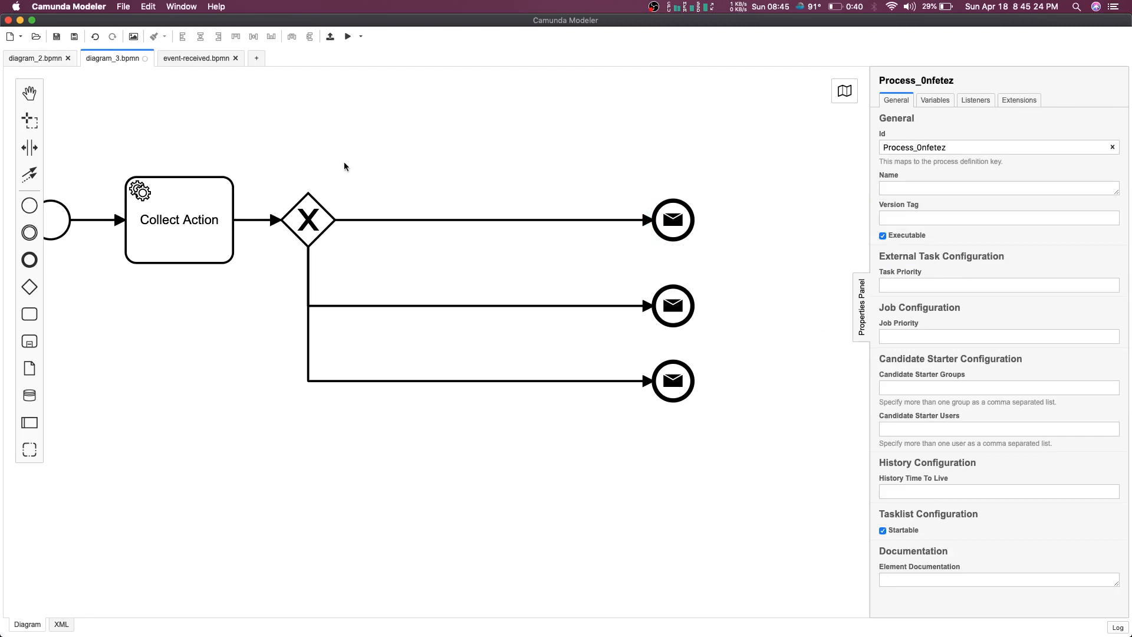
scroll(345, 162, left, 3)
- Change the "start with date" start event in diagram_2.bpmn to a Message Start Event
click(35, 58)
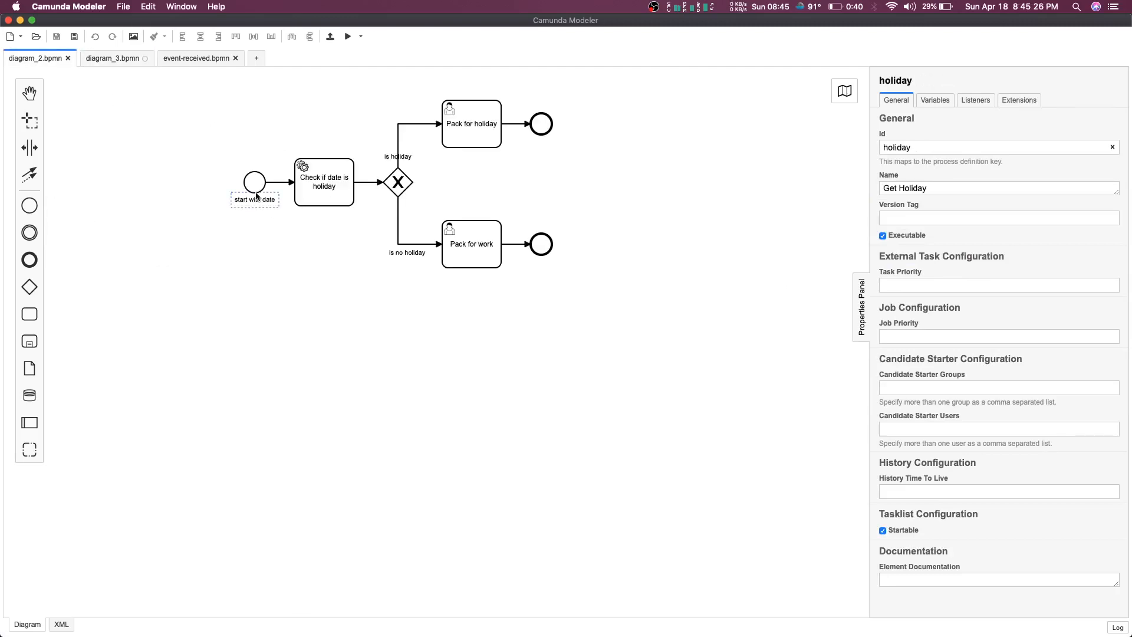
click(254, 184)
click(276, 202)
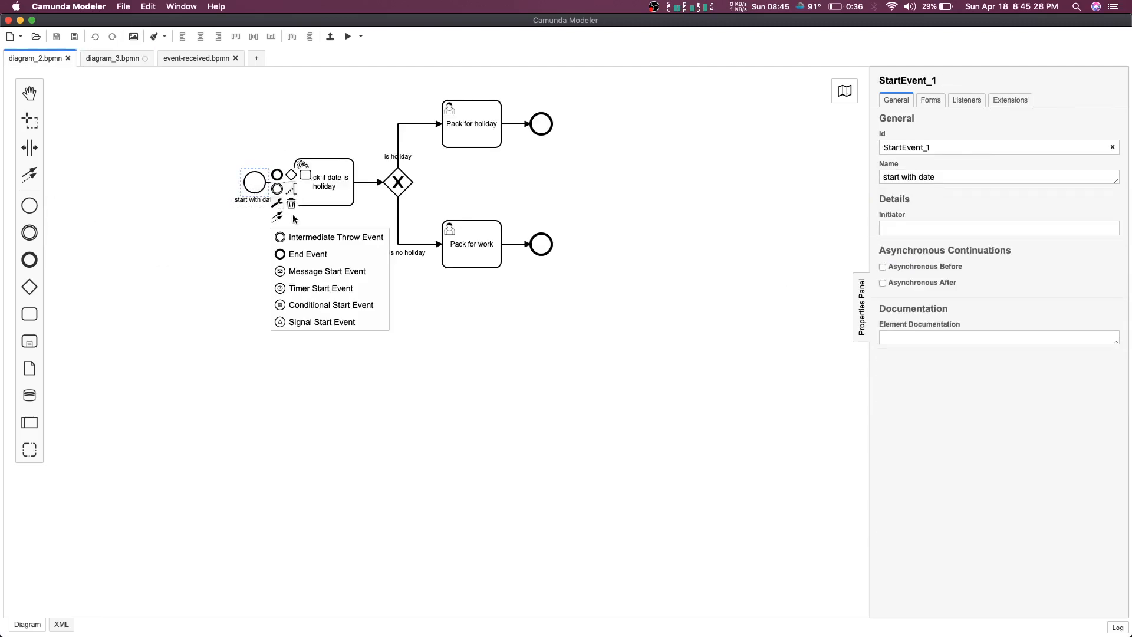
click(311, 271)
click(271, 404)
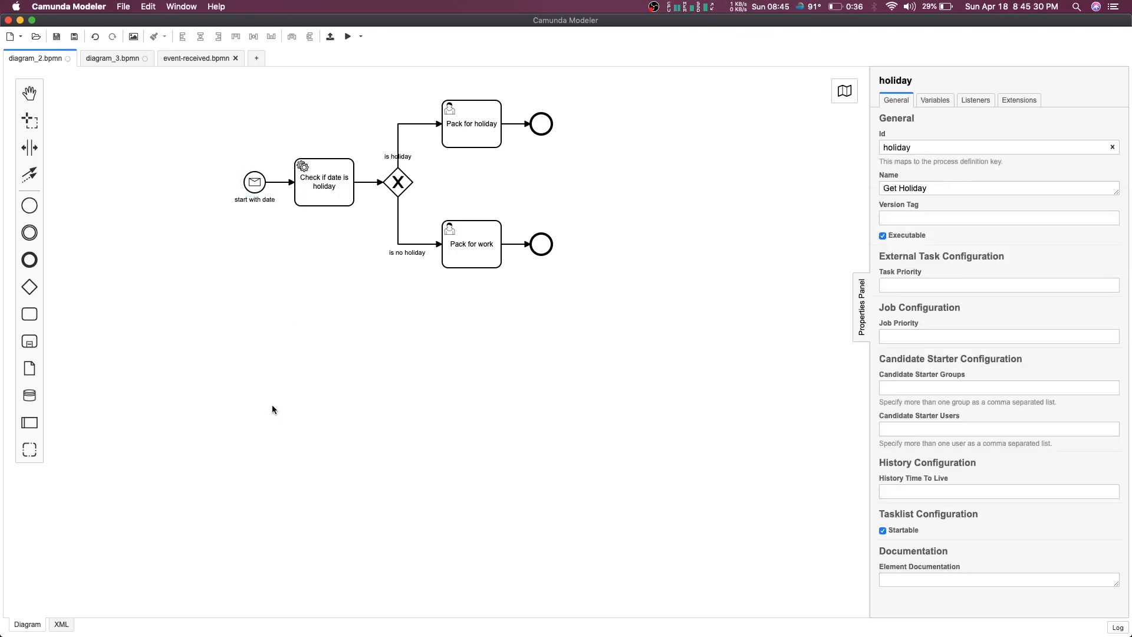
scroll(272, 404, up, 3)
scroll(410, 299, up, 5)
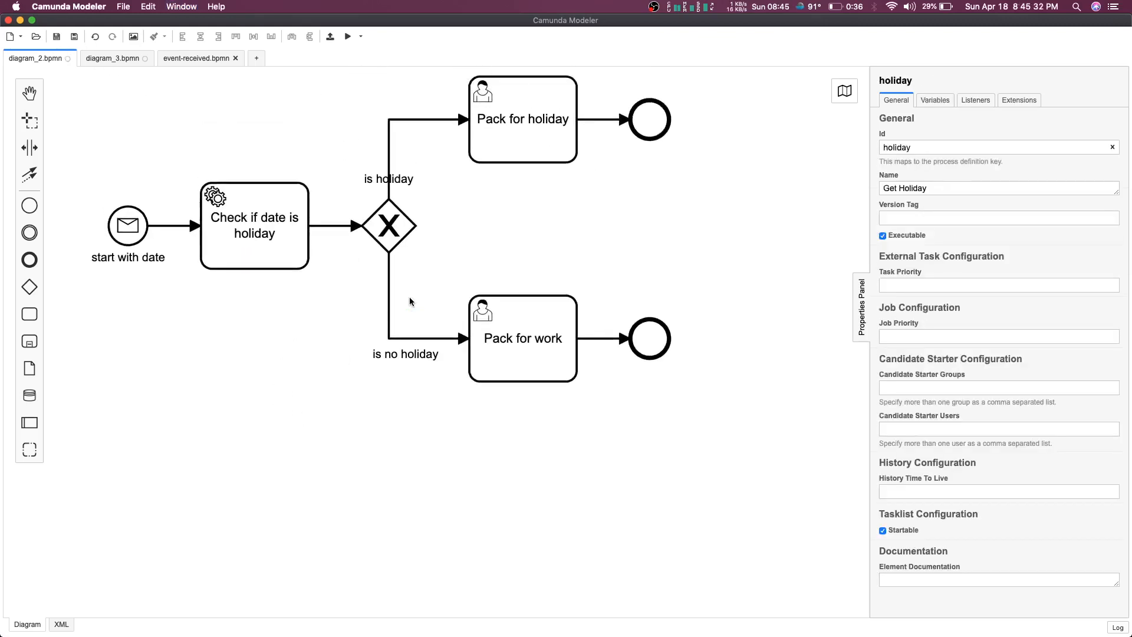
scroll(410, 298, left, 1)
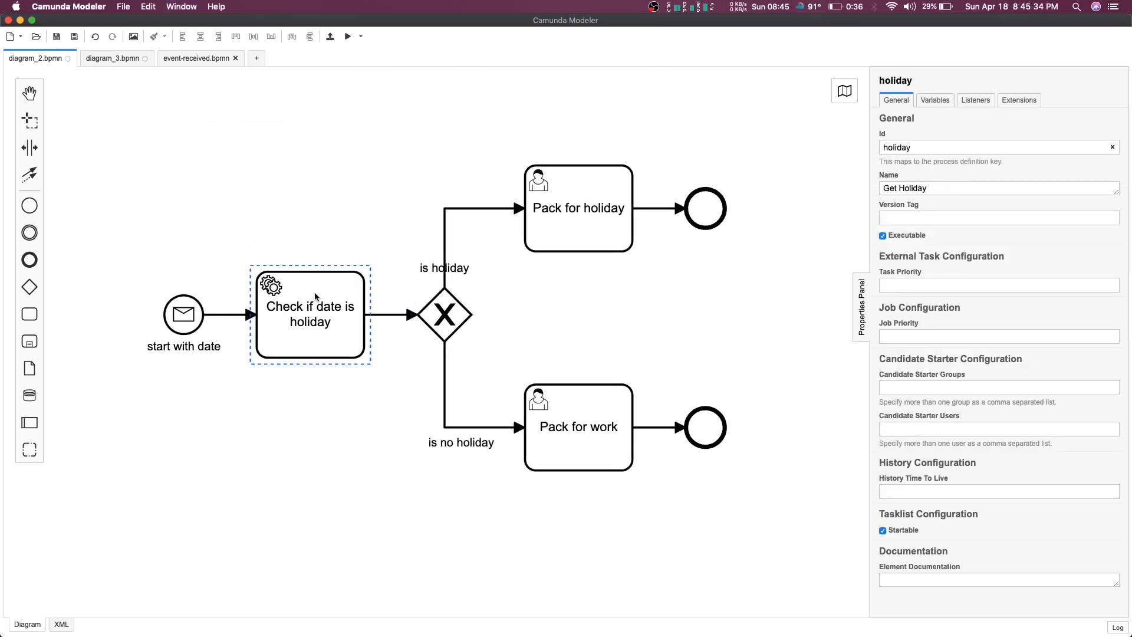
click(321, 311)
click(404, 319)
drag(179, 317, 239, 320)
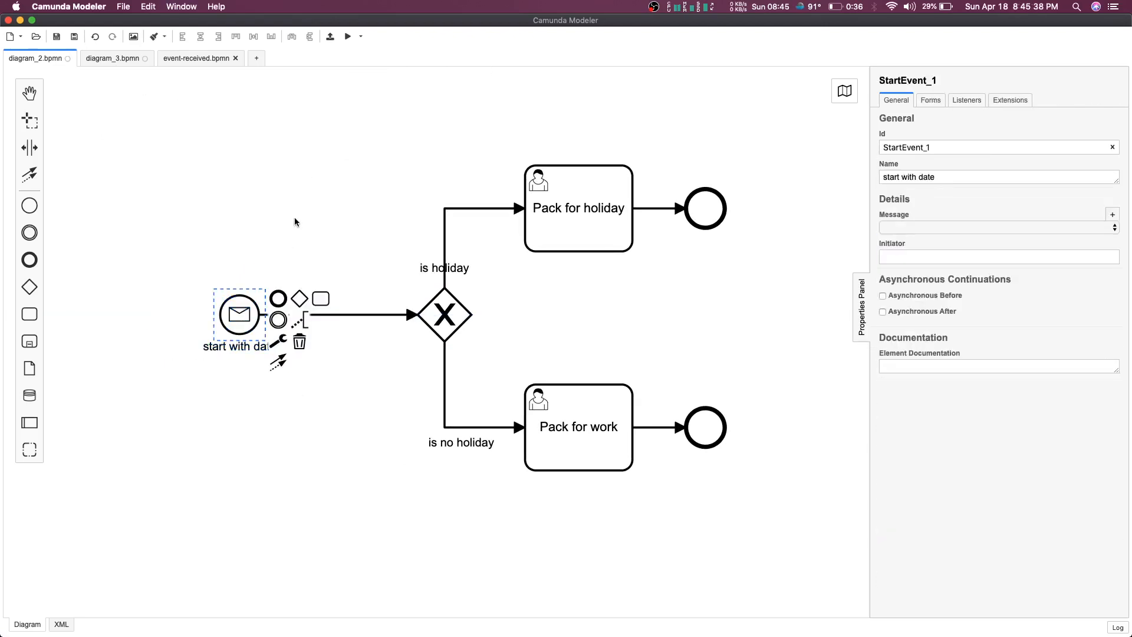
click(297, 223)
key(super+z)
key(super+z)
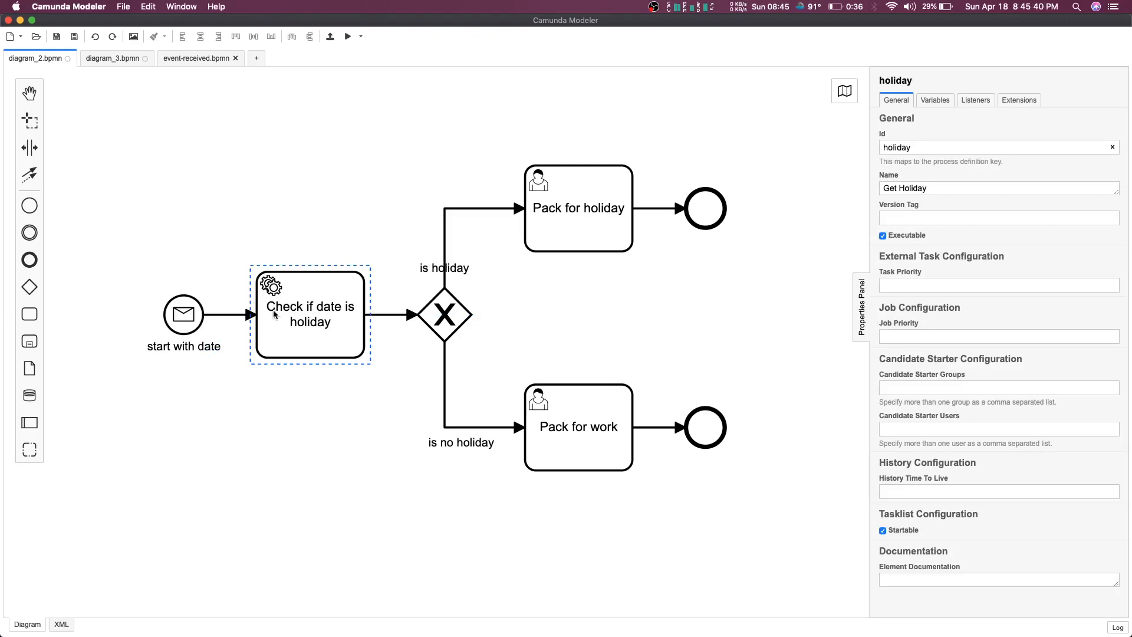
- Examine the implementation of the "Check if date is holiday" task and the conditions of the gateway's two outgoing flows
click(300, 299)
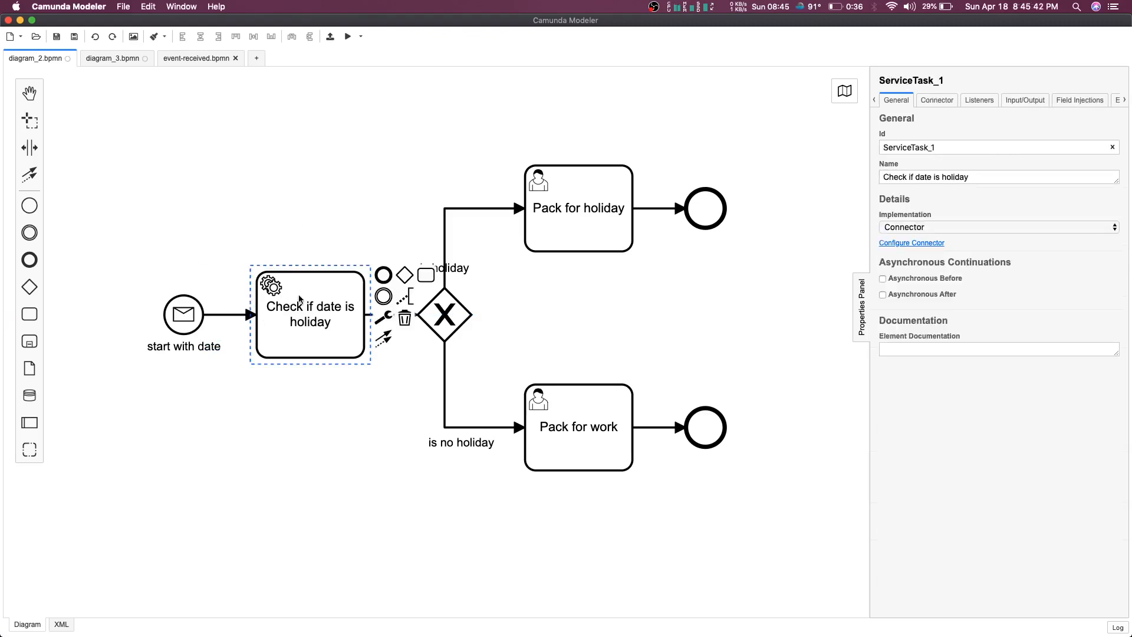
click(350, 186)
click(471, 206)
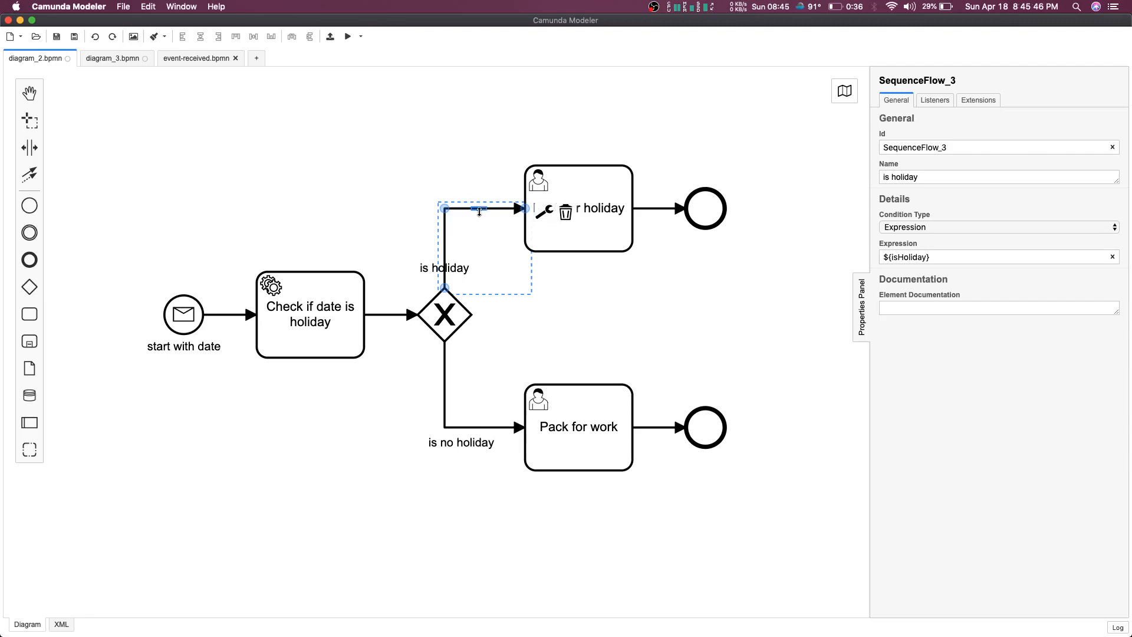
click(475, 426)
- Move the message start event farther away from the "Check if date is holiday" task, keeping it level with the flow
click(177, 318)
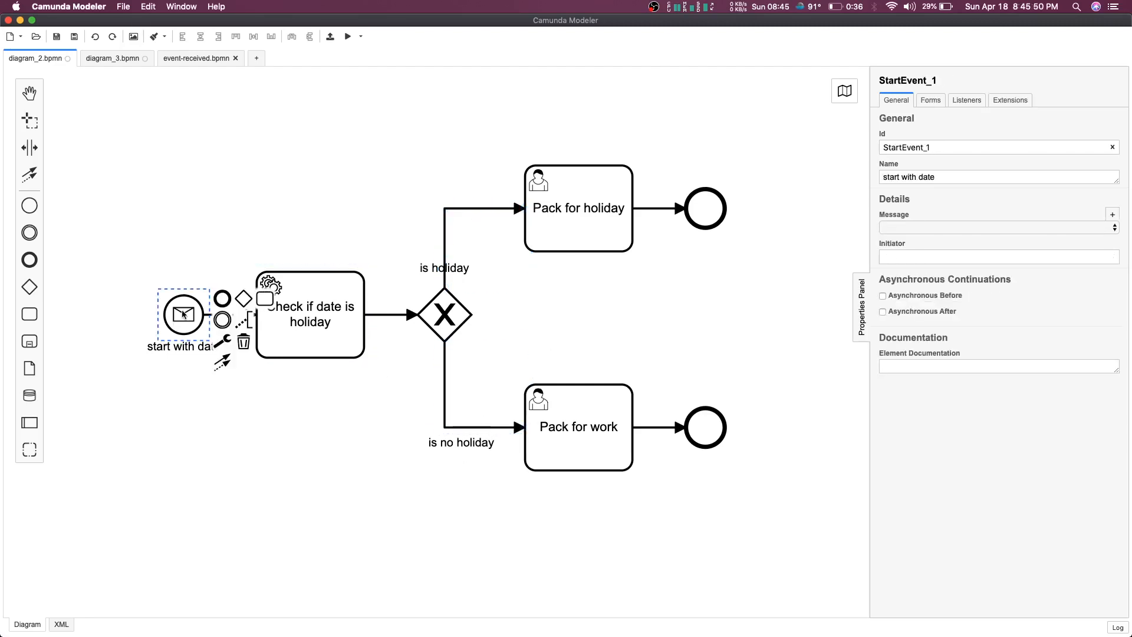
drag(178, 316, 107, 313)
click(196, 232)
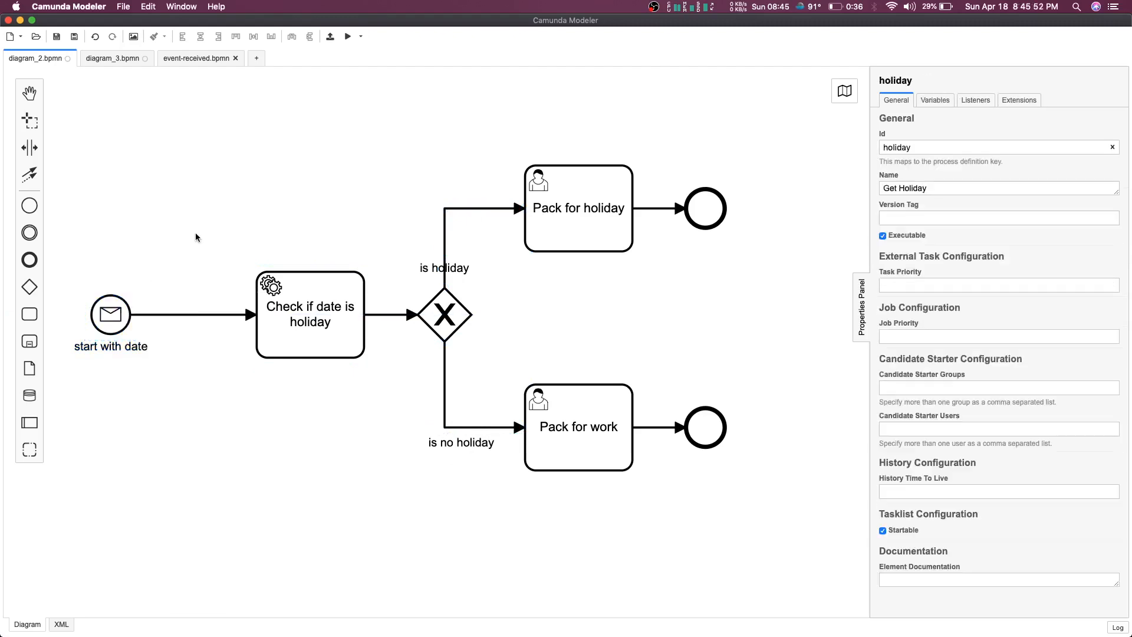
click(115, 319)
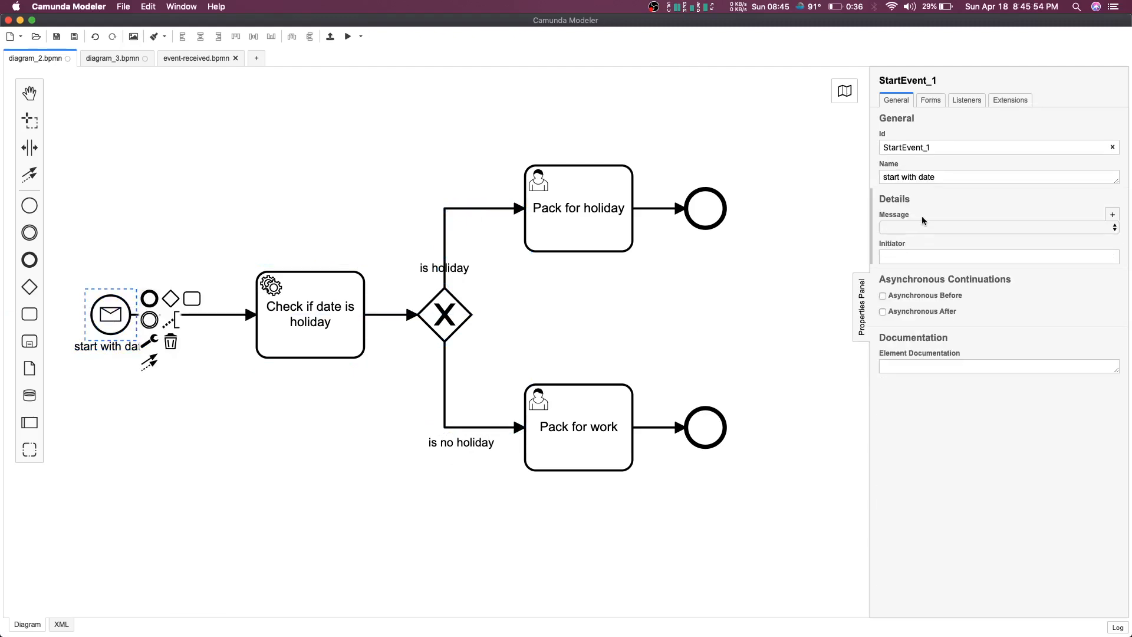
- Replace WorkFlowService1 with HolidayCheck in the createMessageCorrelation call of the uppermost message end event's expression in diagram_3.bpmn
click(111, 57)
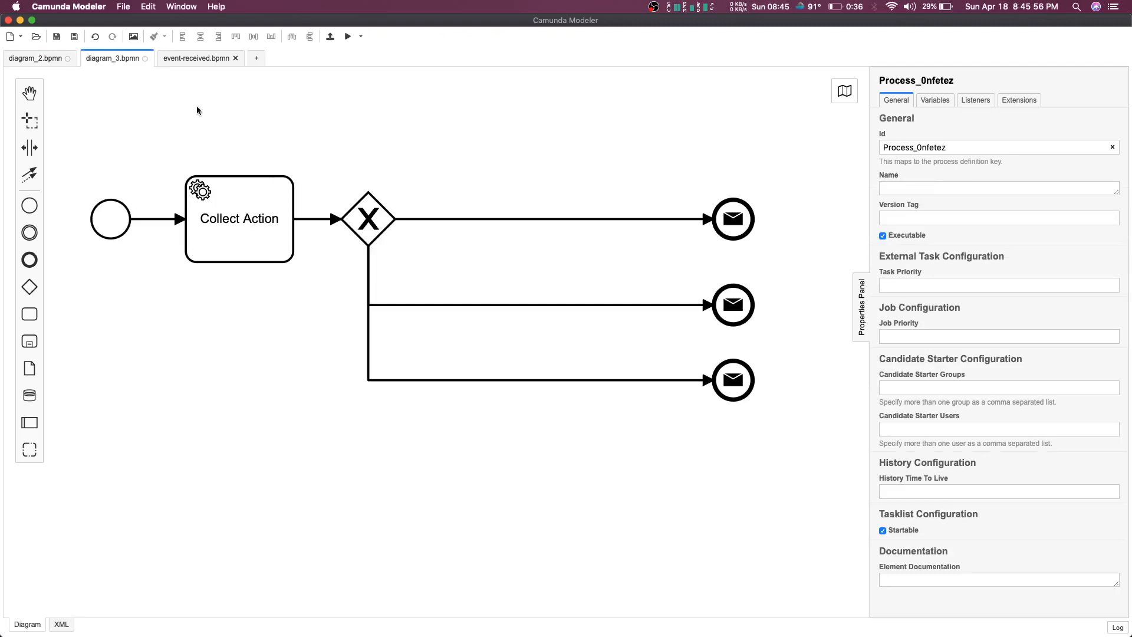
click(249, 217)
click(591, 220)
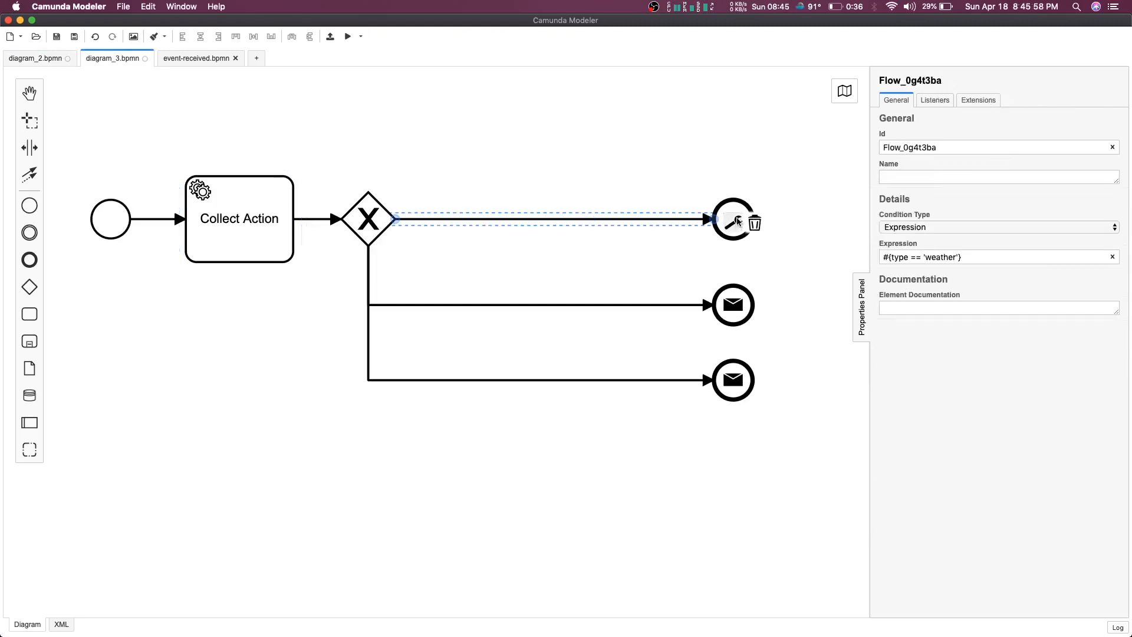
click(735, 207)
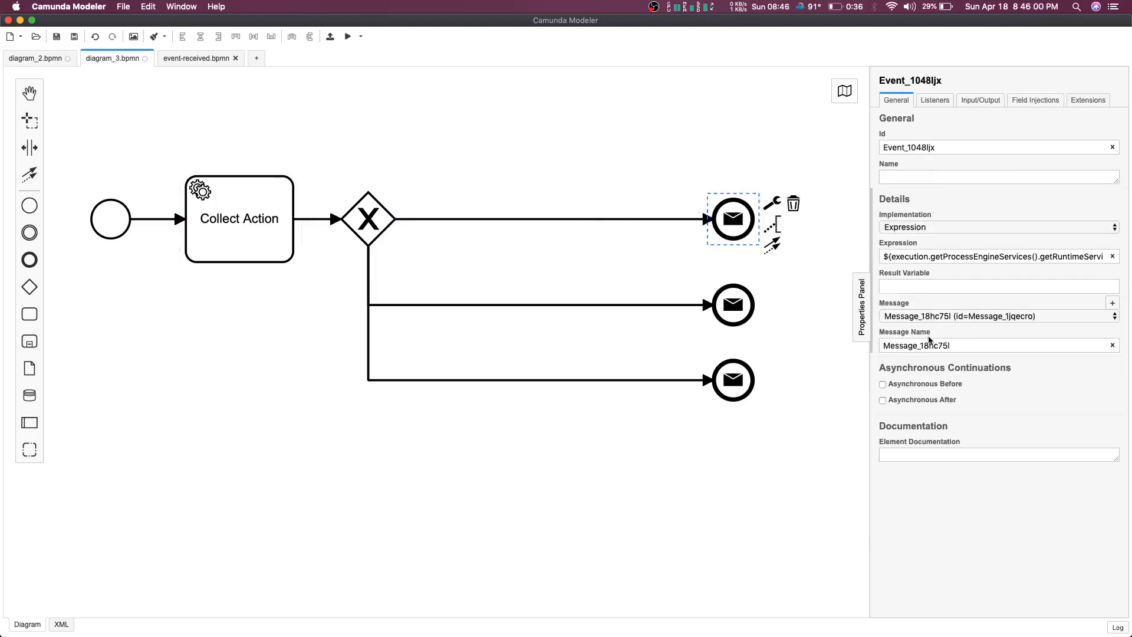
scroll(1046, 256, right, 10)
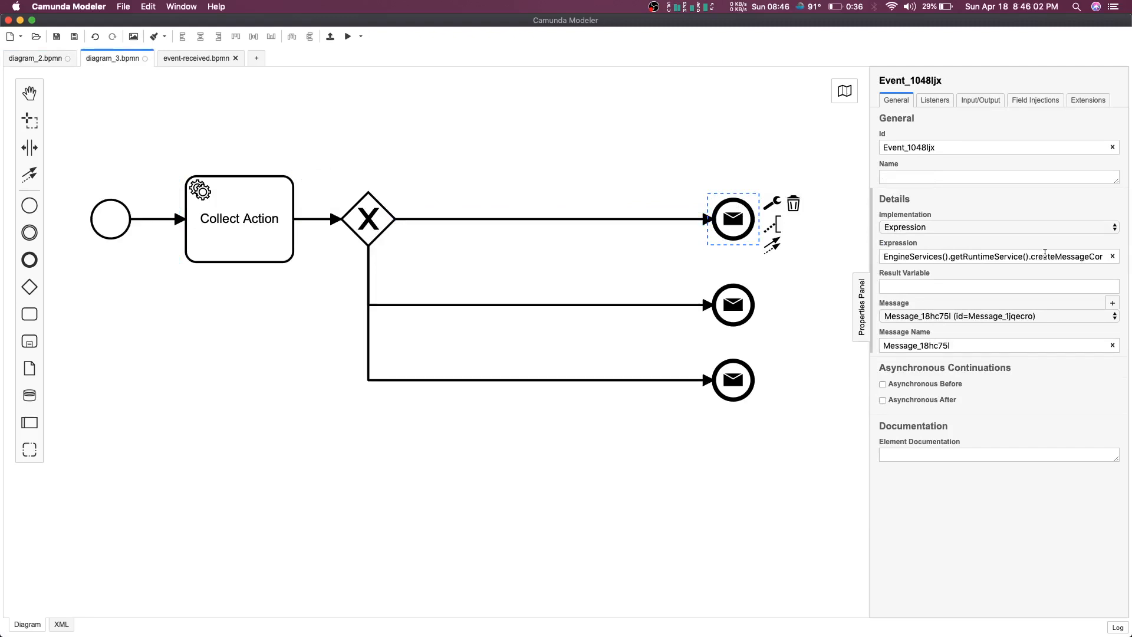
scroll(1046, 256, right, 3)
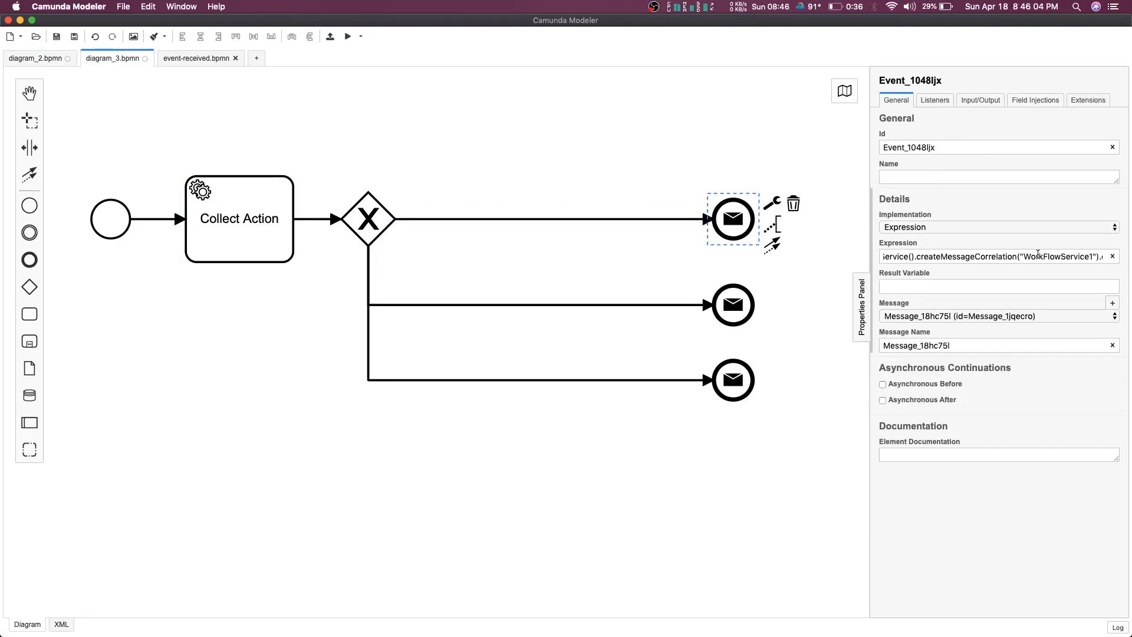
double_click(1039, 255)
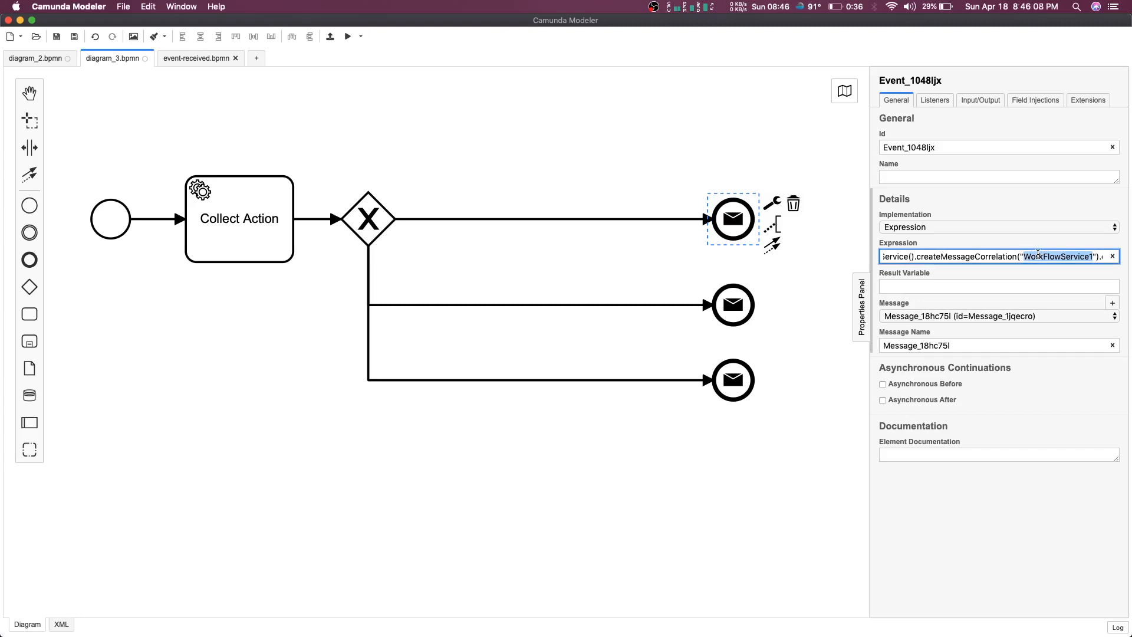
text(HolidayChe)
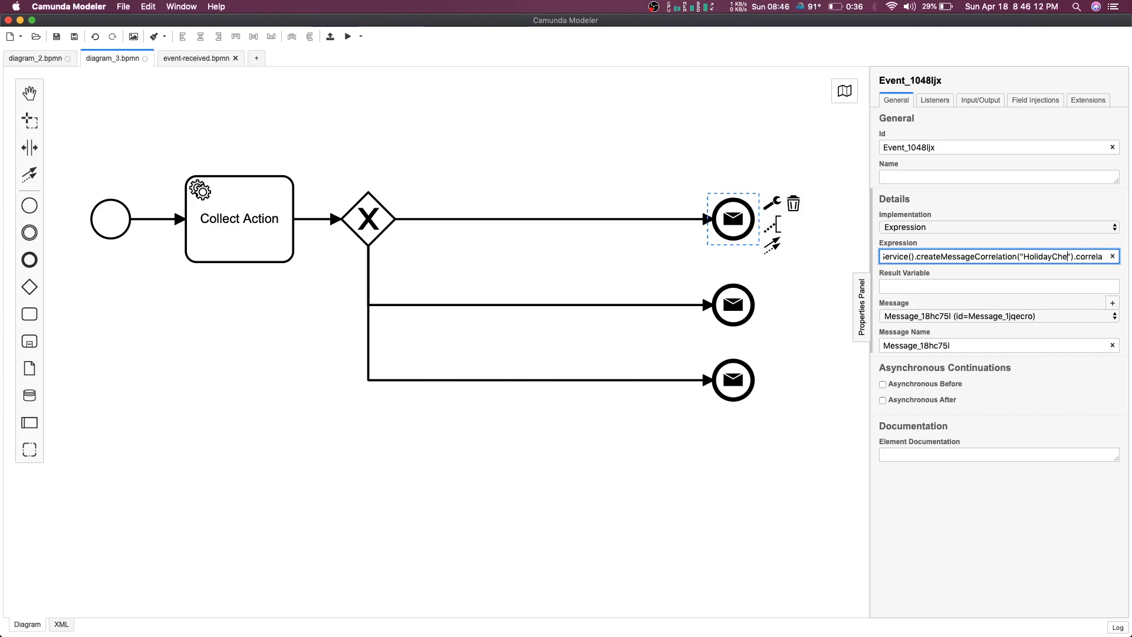
text(ck)
double_click(1058, 256)
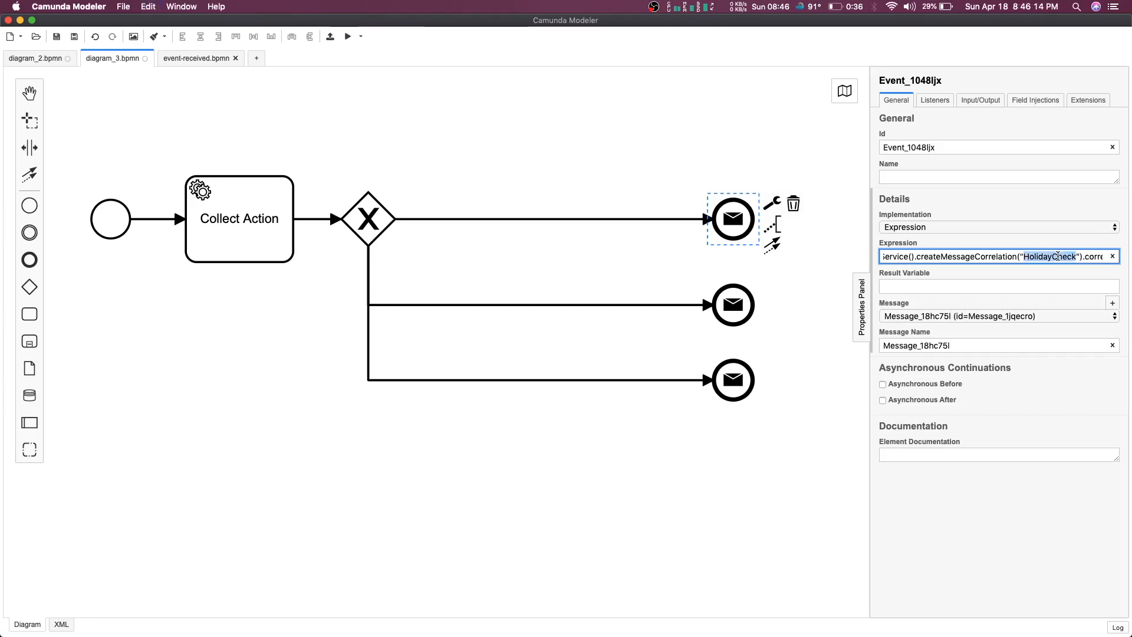
key(super+s)
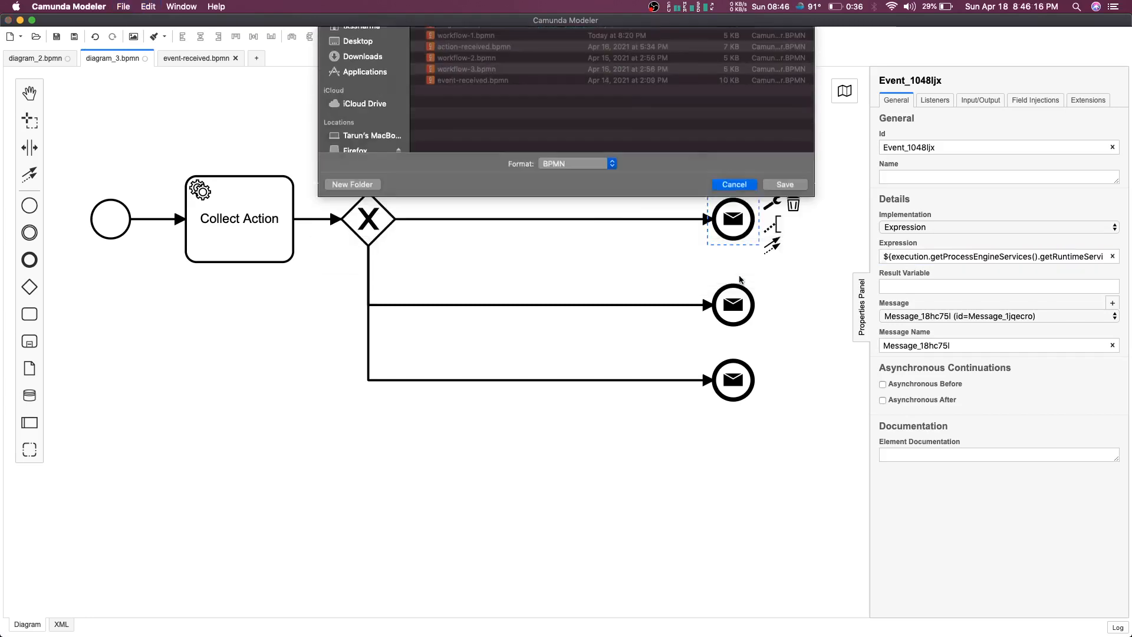
key(Escape)
- Set the condition expression of the sequence flow to the uppermost end event to #{type == 'holidayCheck'}
click(504, 219)
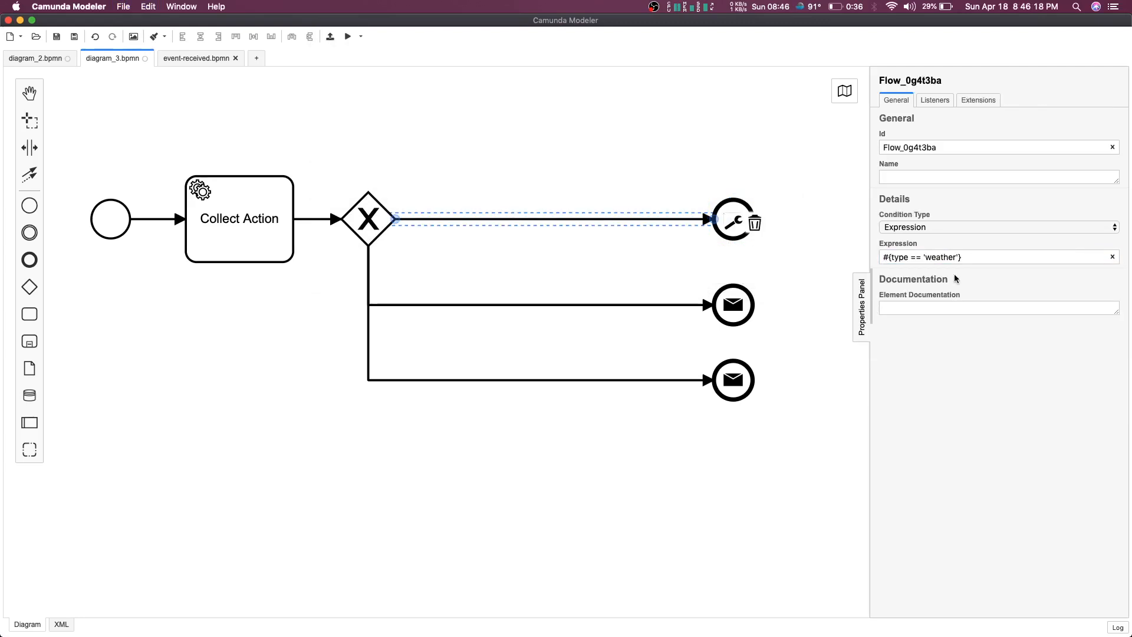
double_click(938, 258)
text(holi)
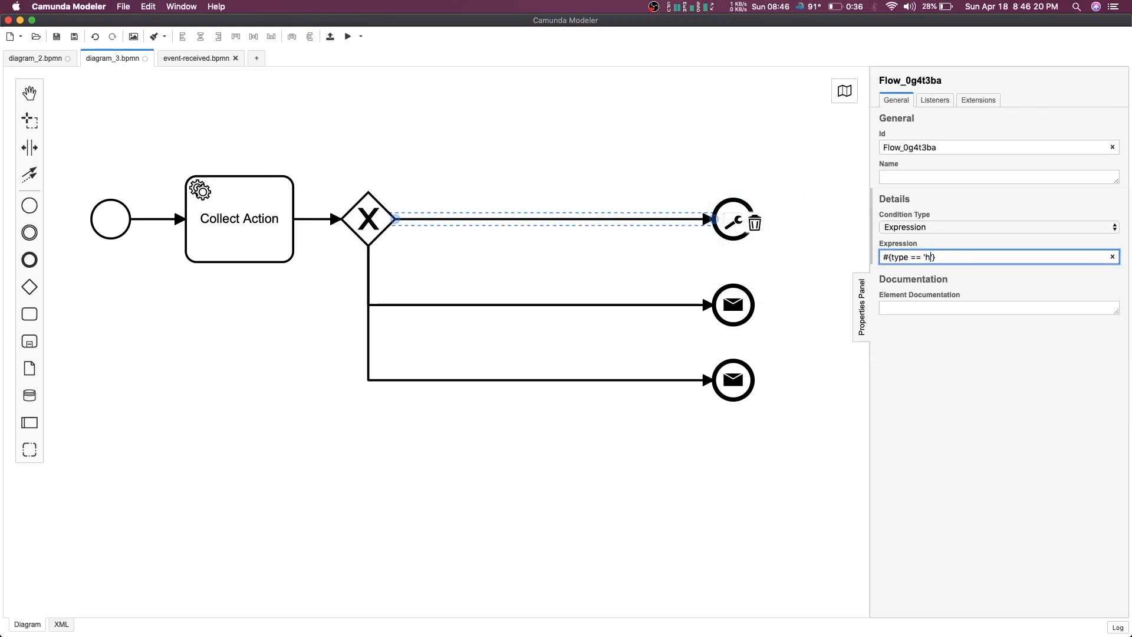
text(dayCheck)
- Save the new process to the Desktop as diagram_3.bpmn and save the changes in diagram_2.bpmn
key(super+s)
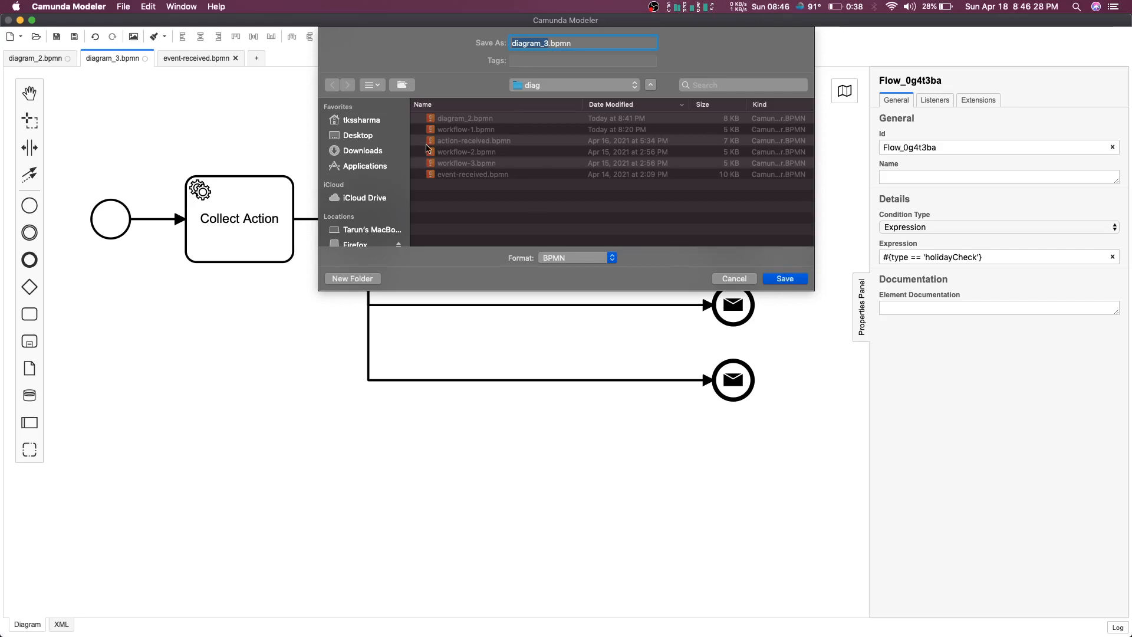
click(381, 140)
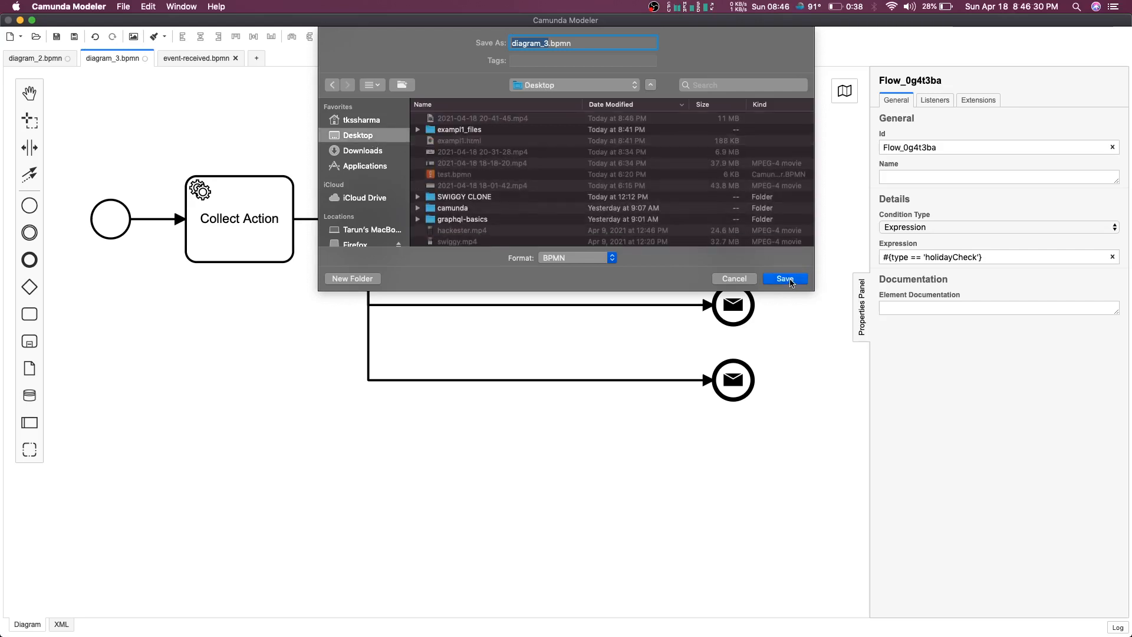
click(787, 279)
click(808, 247)
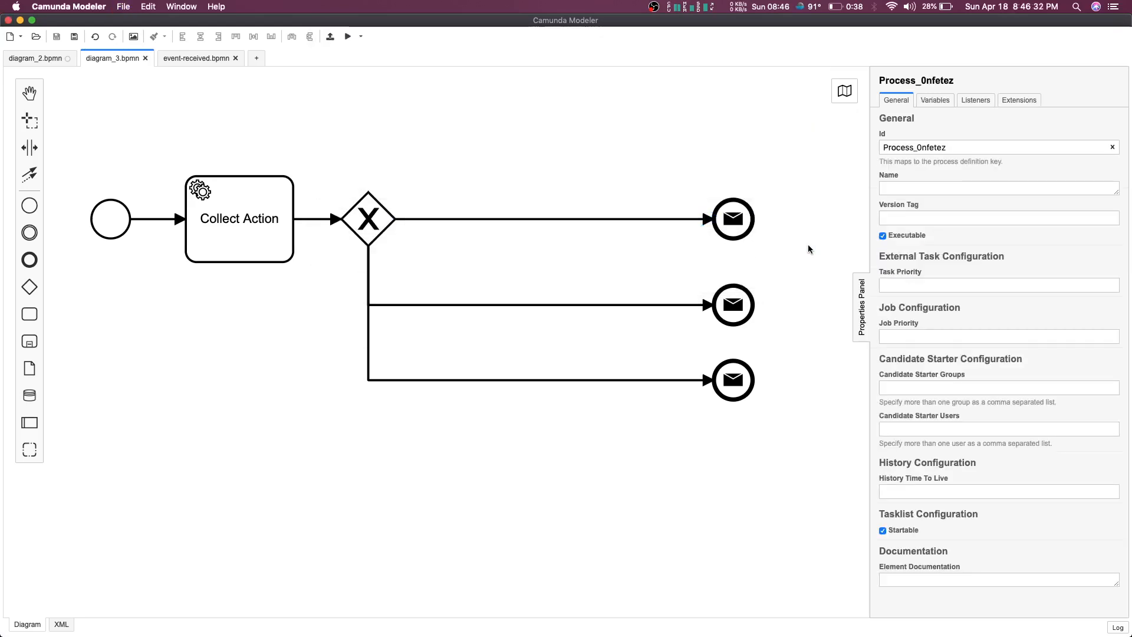
click(43, 60)
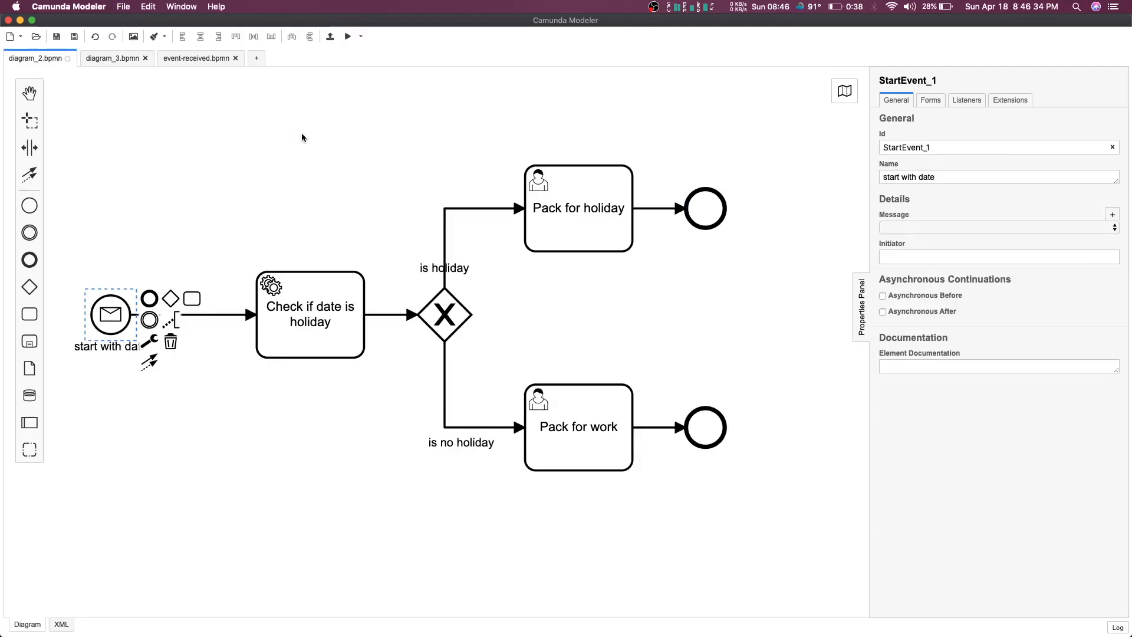
click(368, 148)
- Copy the holidayCheck value from the condition expression of the uppermost sequence flow in diagram_3.bpmn
click(112, 57)
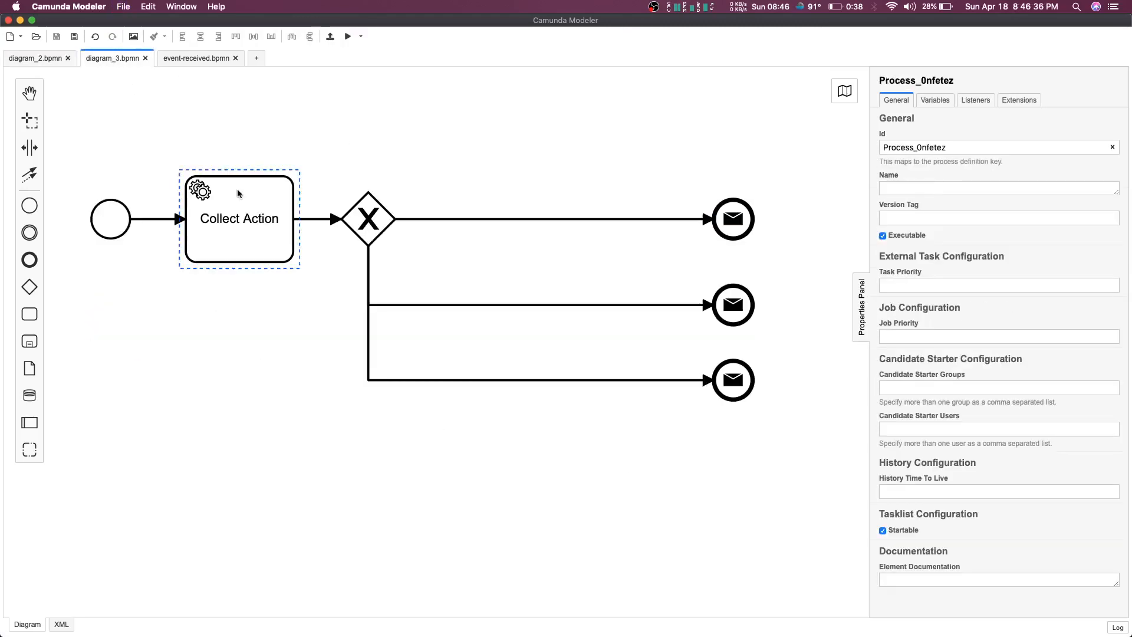
click(540, 219)
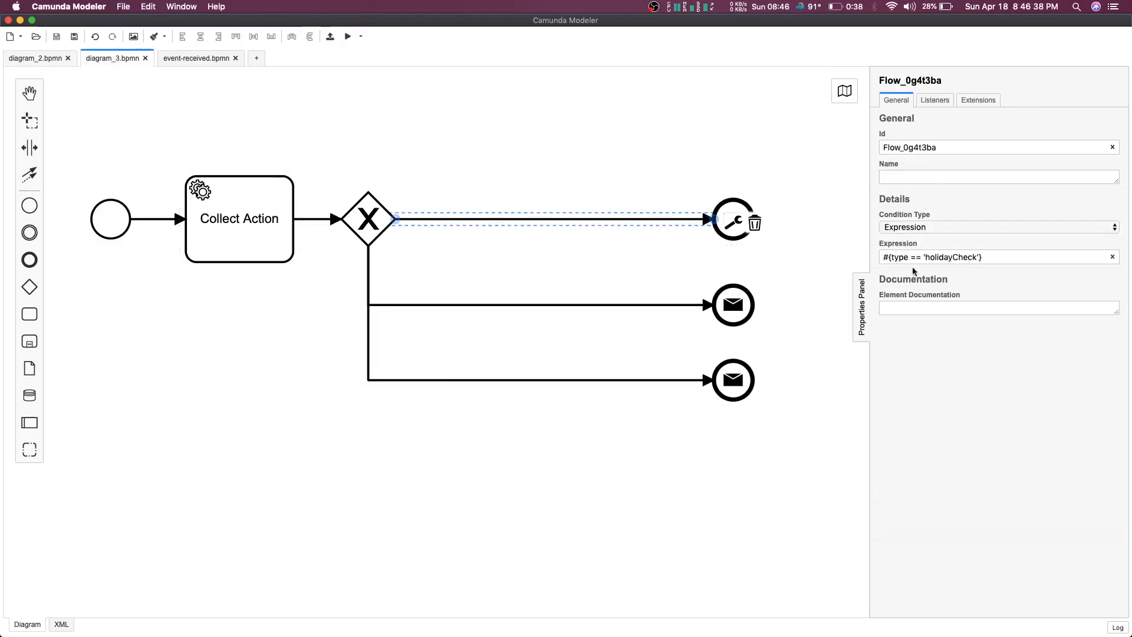
double_click(937, 258)
key(super+c)
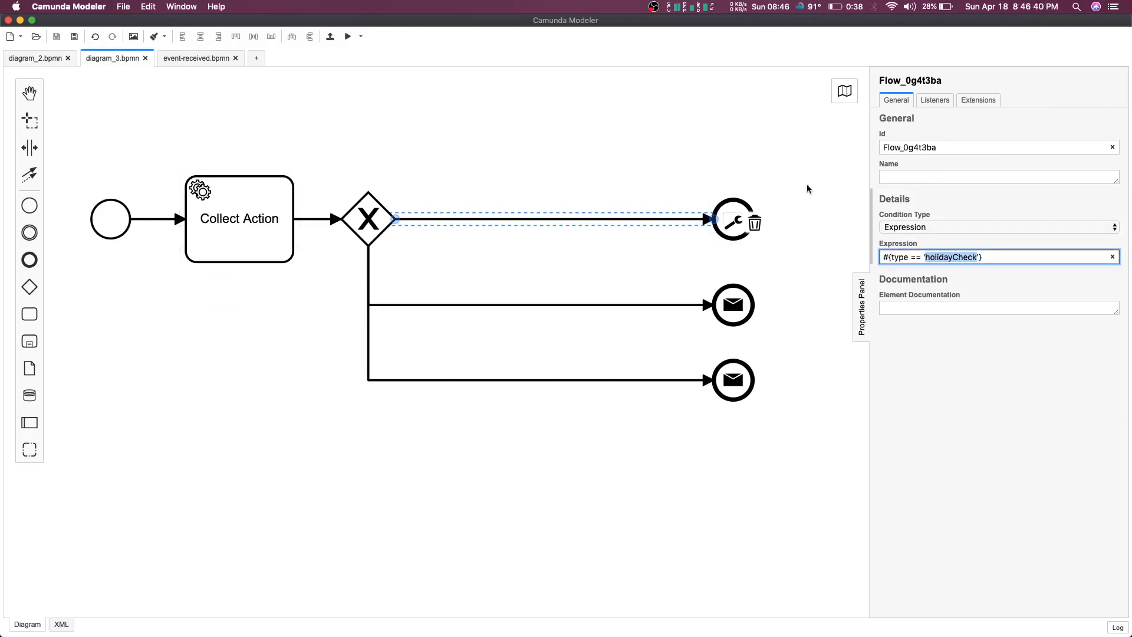
- Set the Message Name of the uppermost message end event to the copied holidayCheck, and copy that name again
click(682, 129)
click(731, 215)
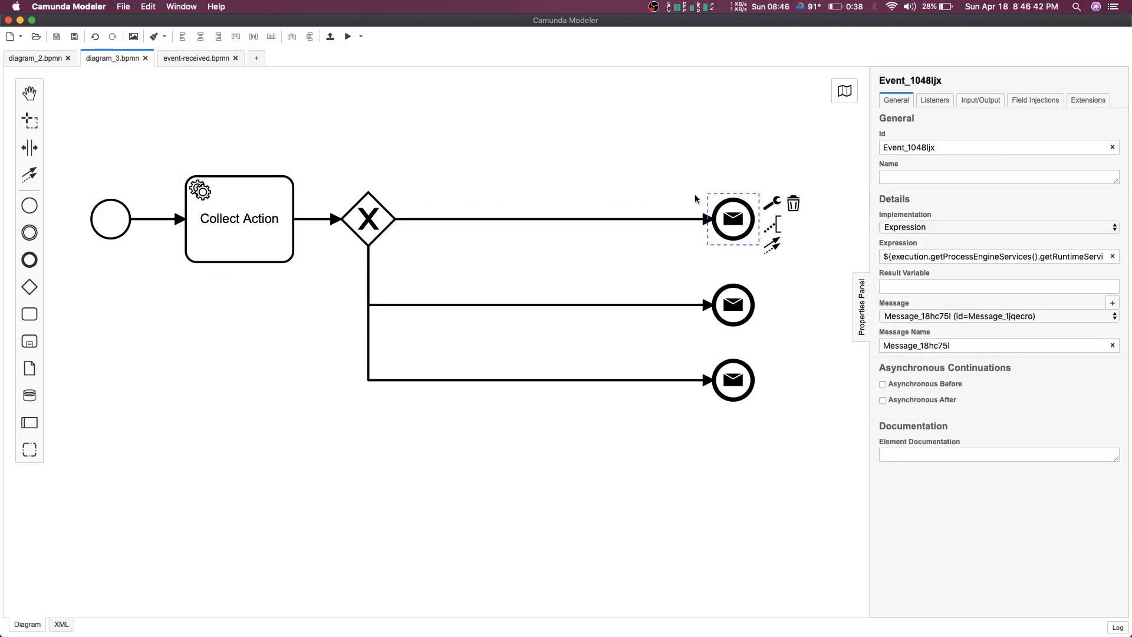
double_click(924, 348)
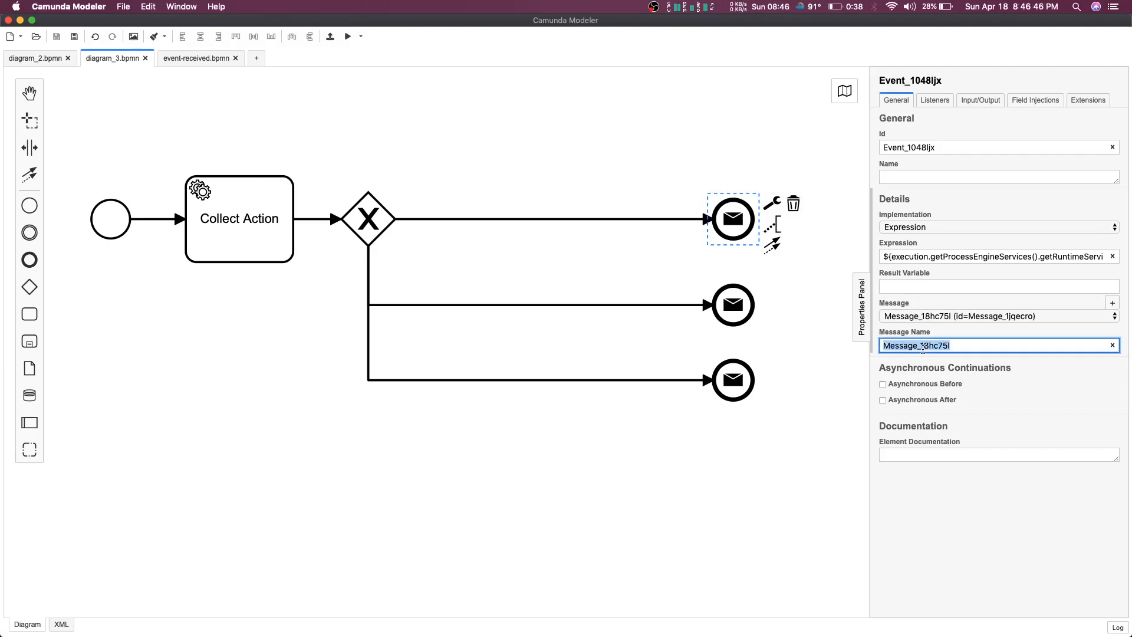
key(super+v)
double_click(917, 342)
key(super+c)
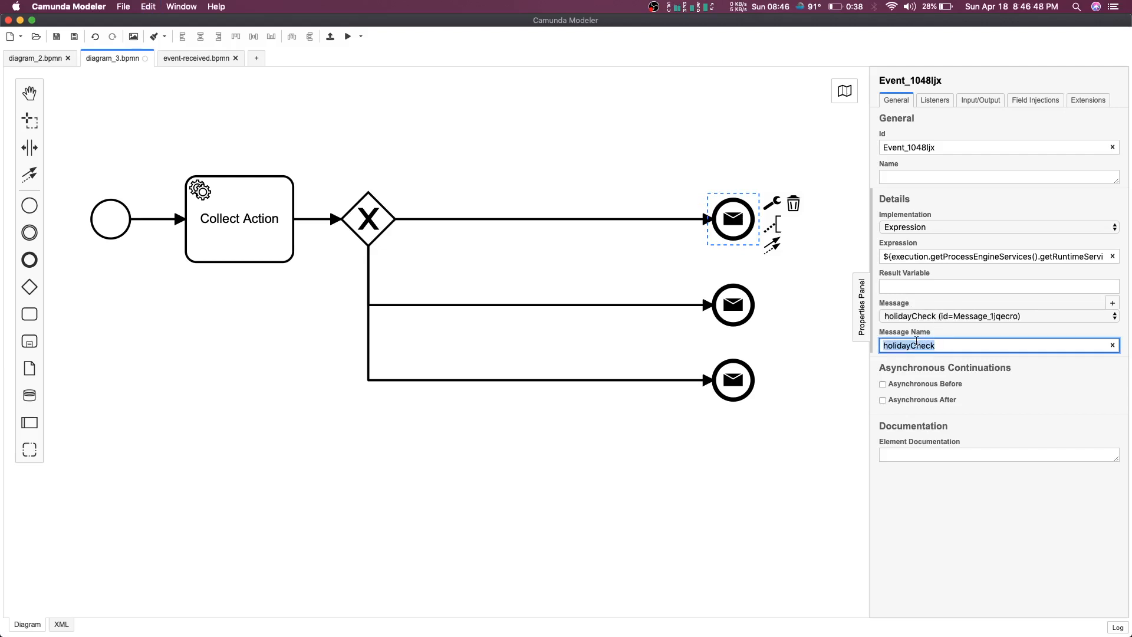
- Save diagram_3.bpmn, and set the Initiator of the "start with date" message start event in diagram_2.bpmn to the copied holidayCheck
click(579, 106)
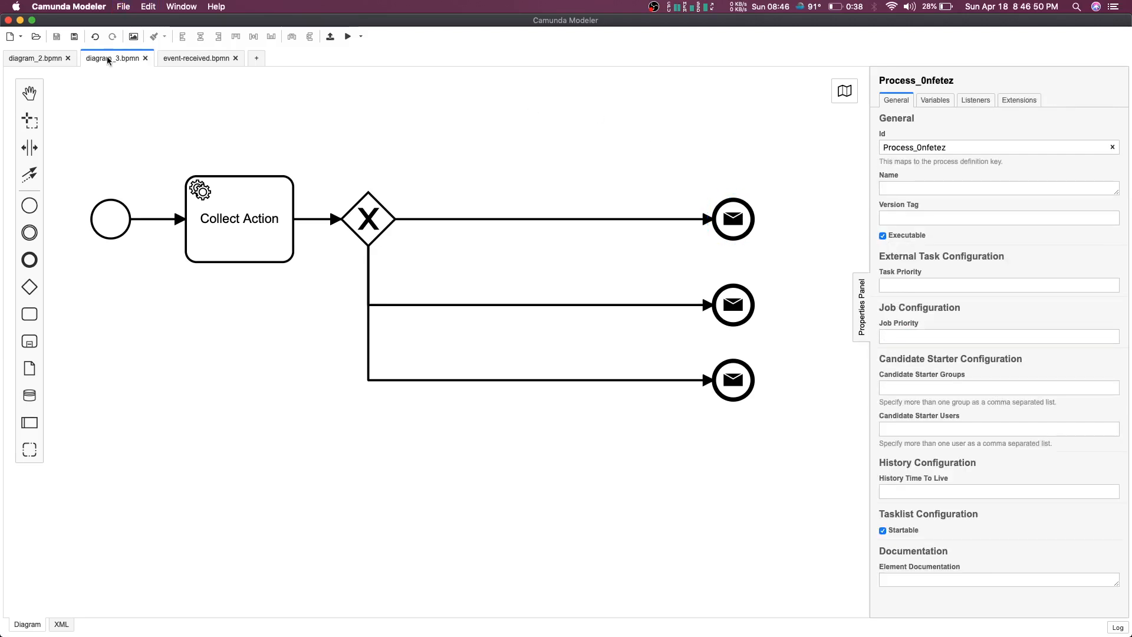
click(46, 62)
click(110, 312)
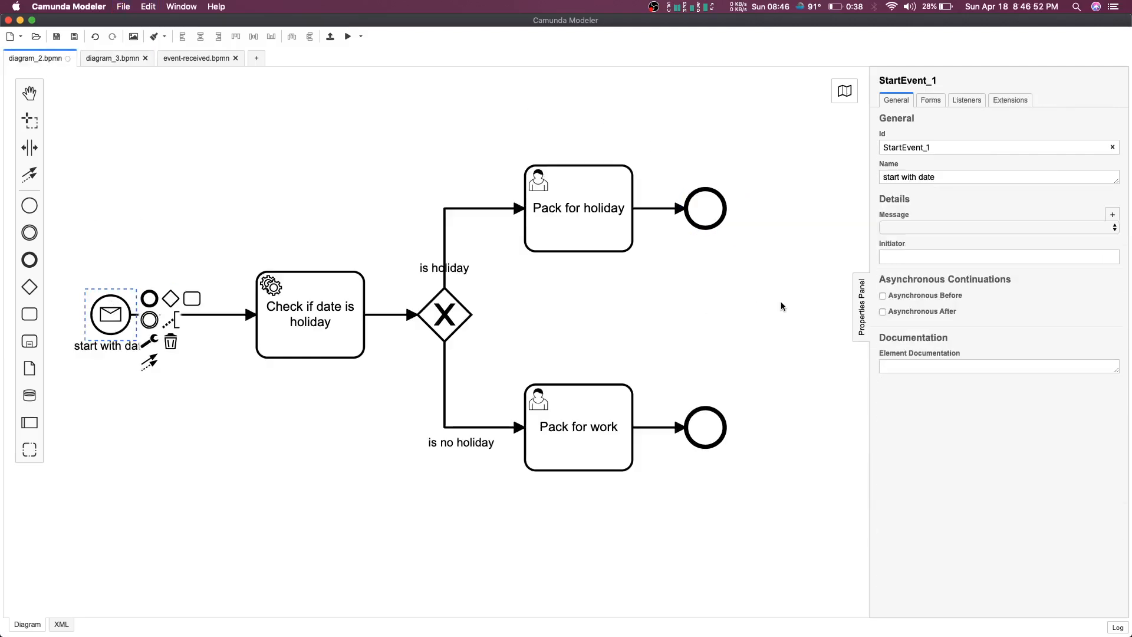
click(896, 256)
click(136, 214)
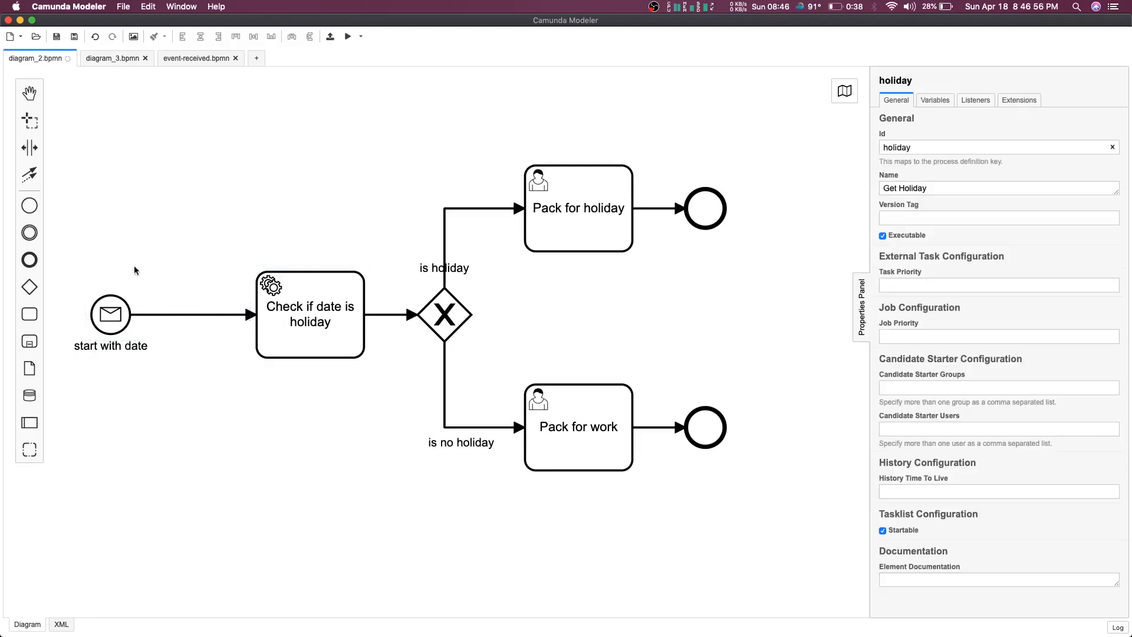
click(115, 319)
click(936, 221)
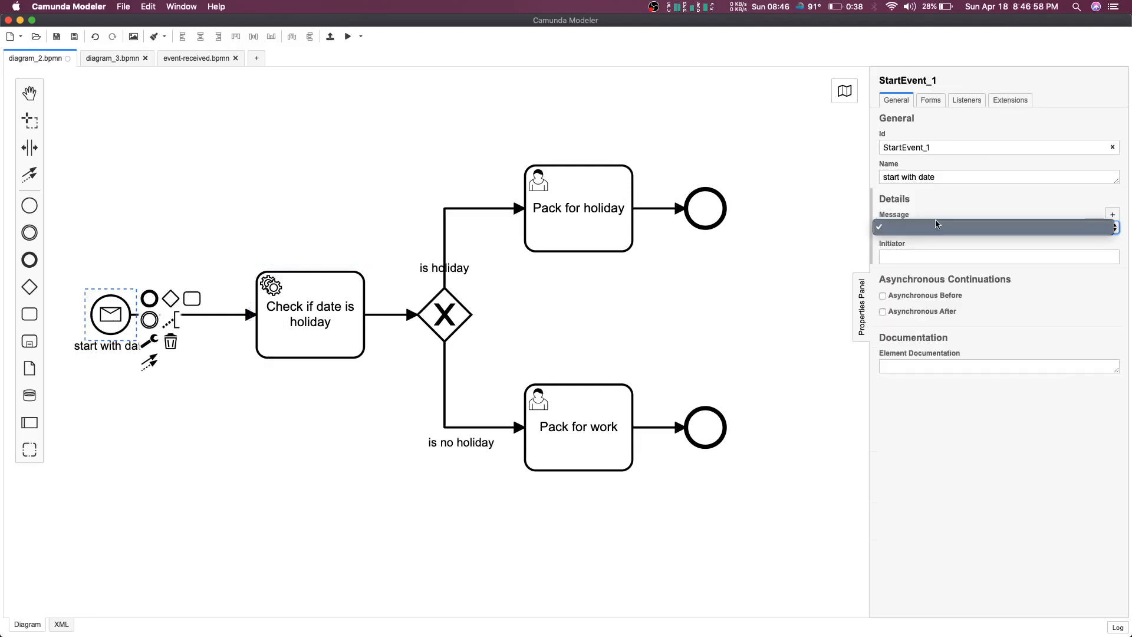
click(926, 229)
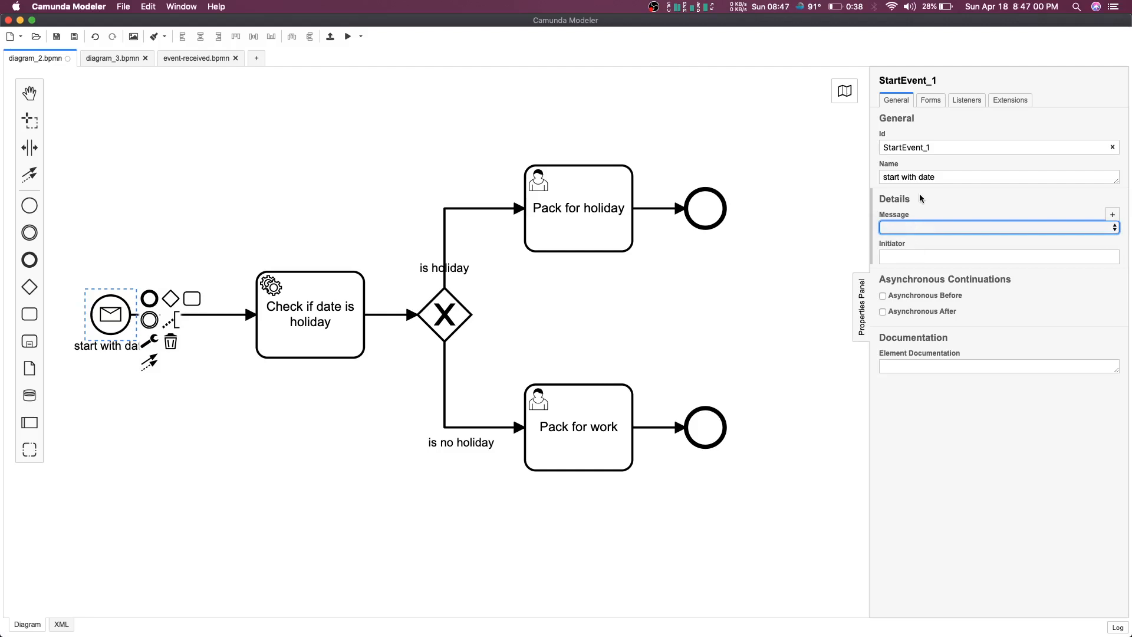
click(906, 258)
key(super+v)
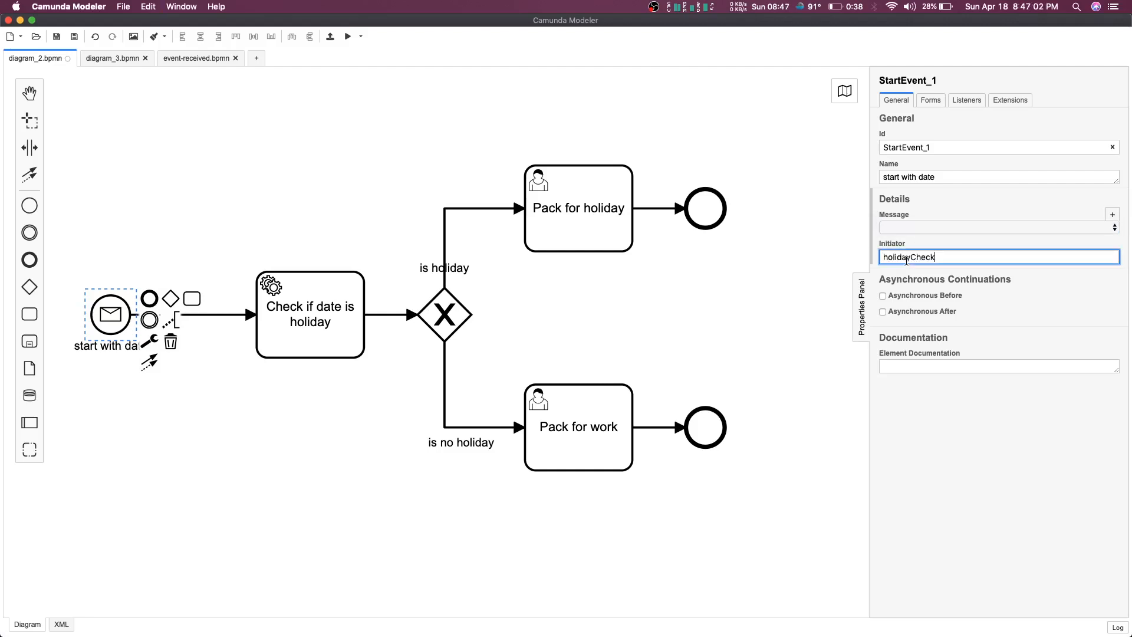
click(798, 274)
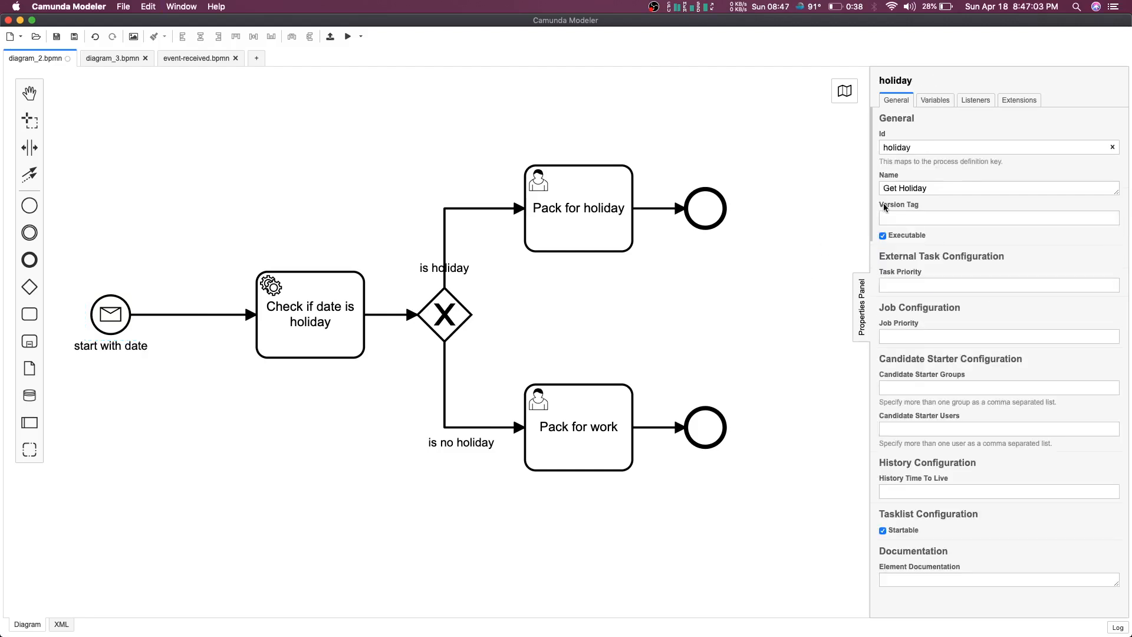
- Review the name and available message choices of the "start with date" event, and save diagram_2.bpmn
click(154, 318)
click(104, 320)
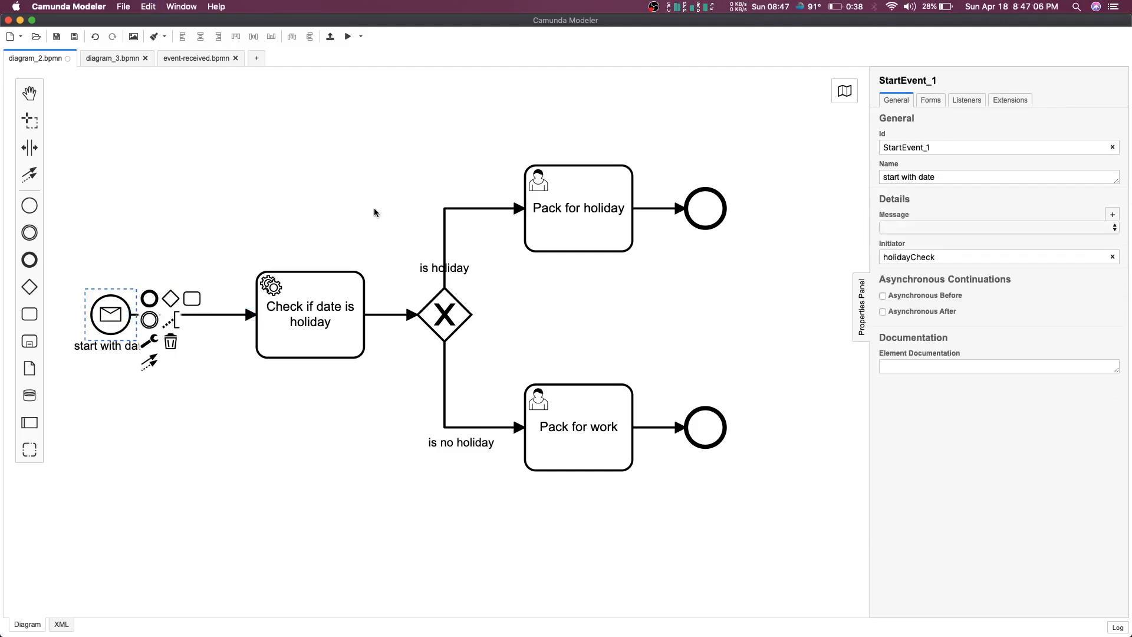
click(911, 179)
key(super+a)
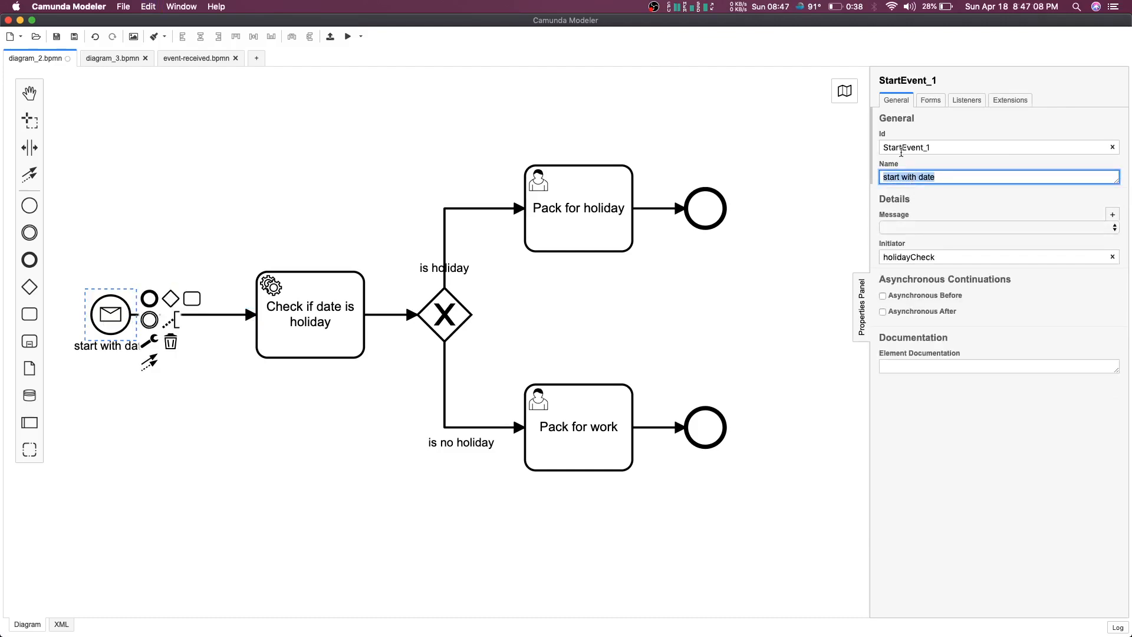
click(907, 229)
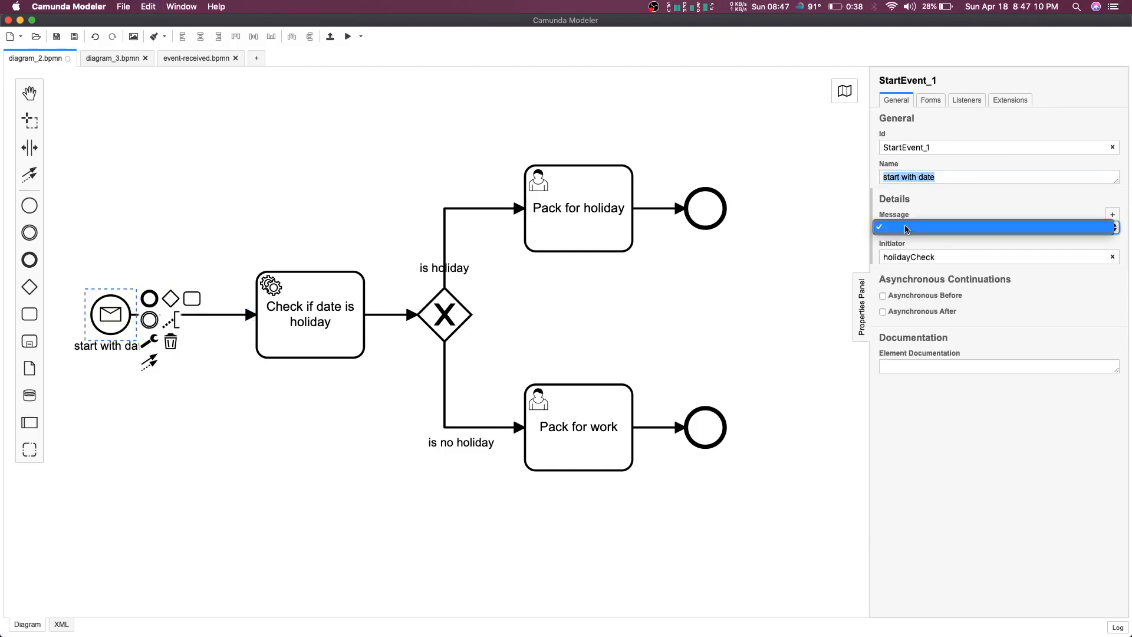
click(824, 263)
click(211, 207)
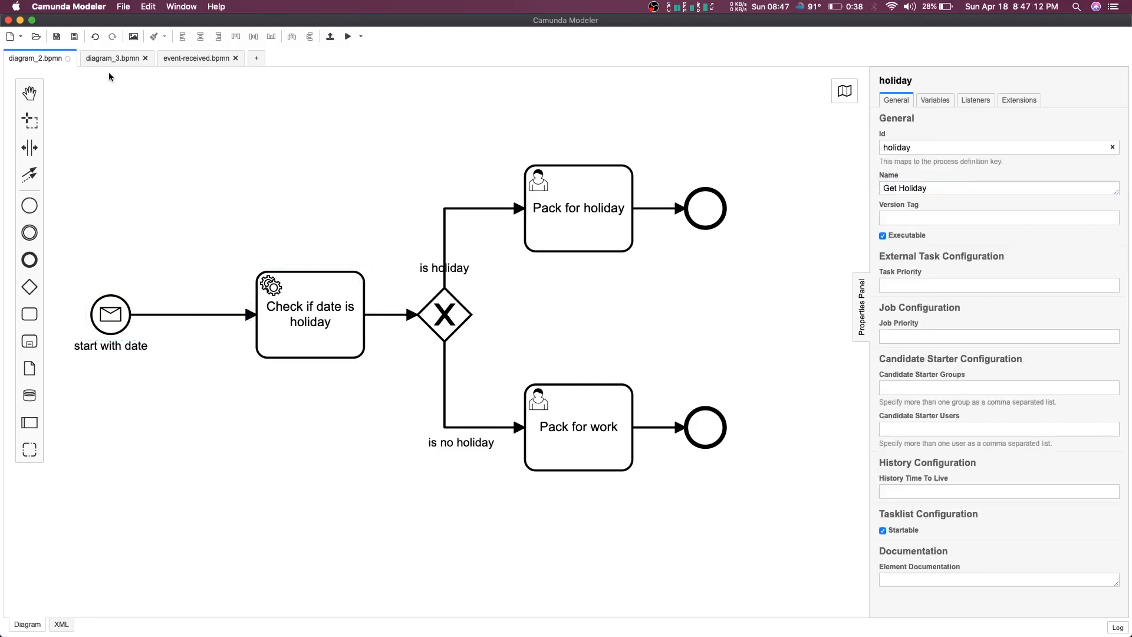
- Examine the condition of the middle sequence flow and the settings of the middle message end event in diagram_3.bpmn
click(114, 59)
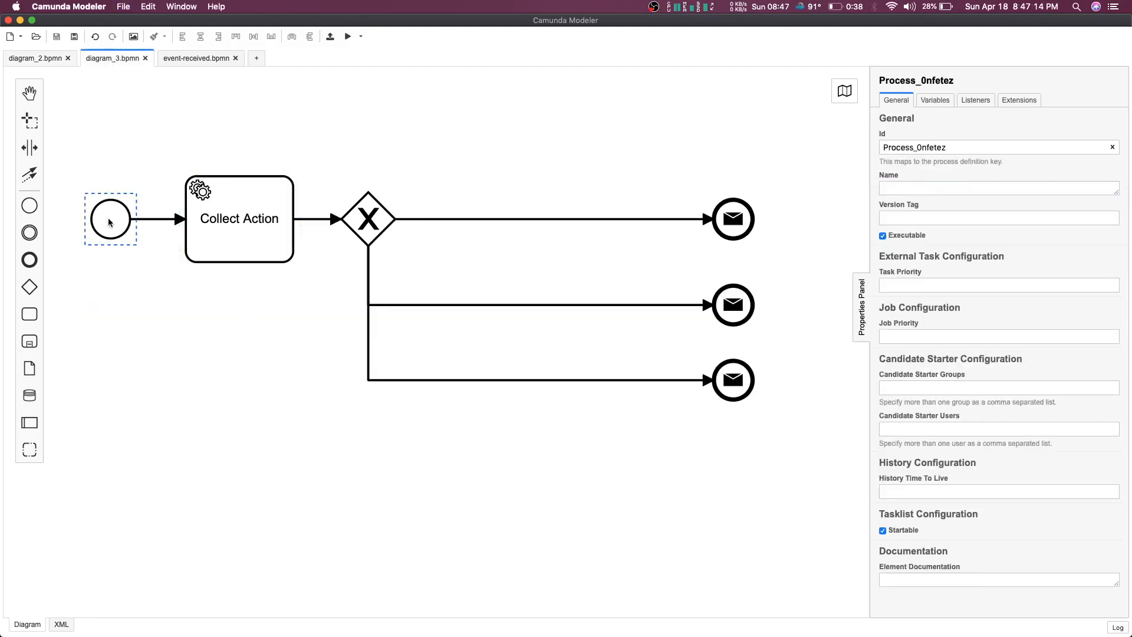
click(253, 222)
click(538, 305)
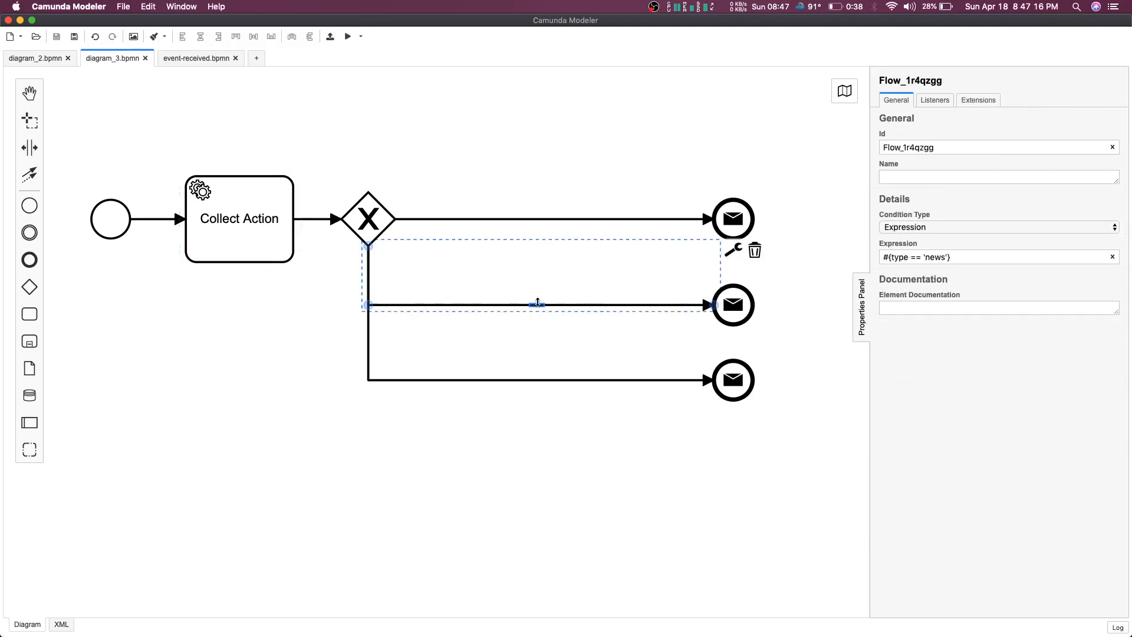
click(747, 312)
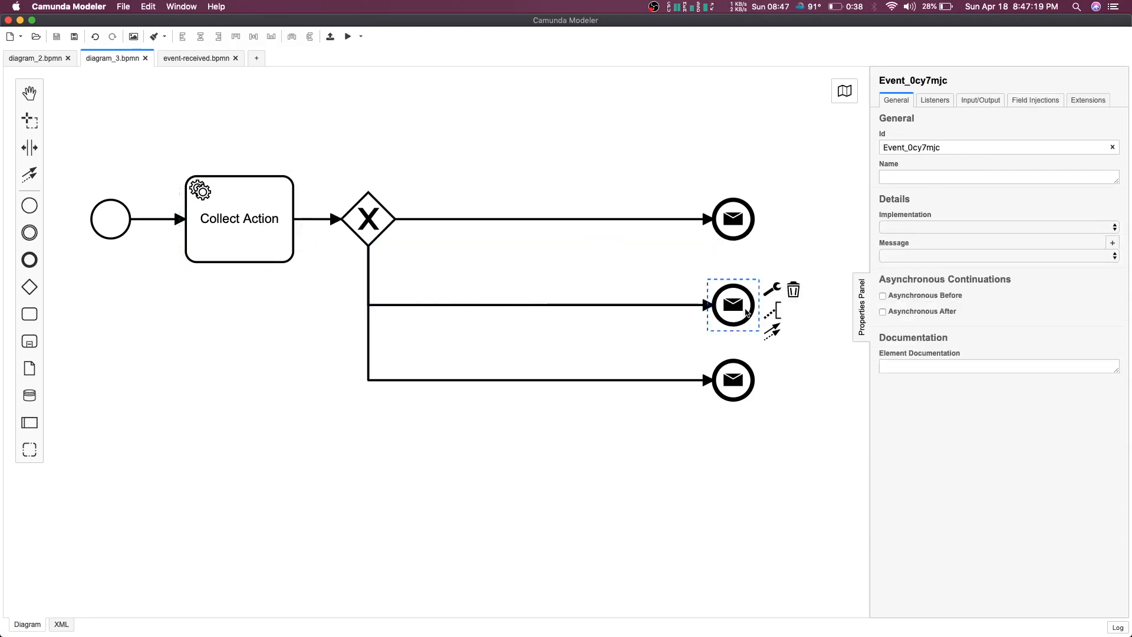
click(36, 59)
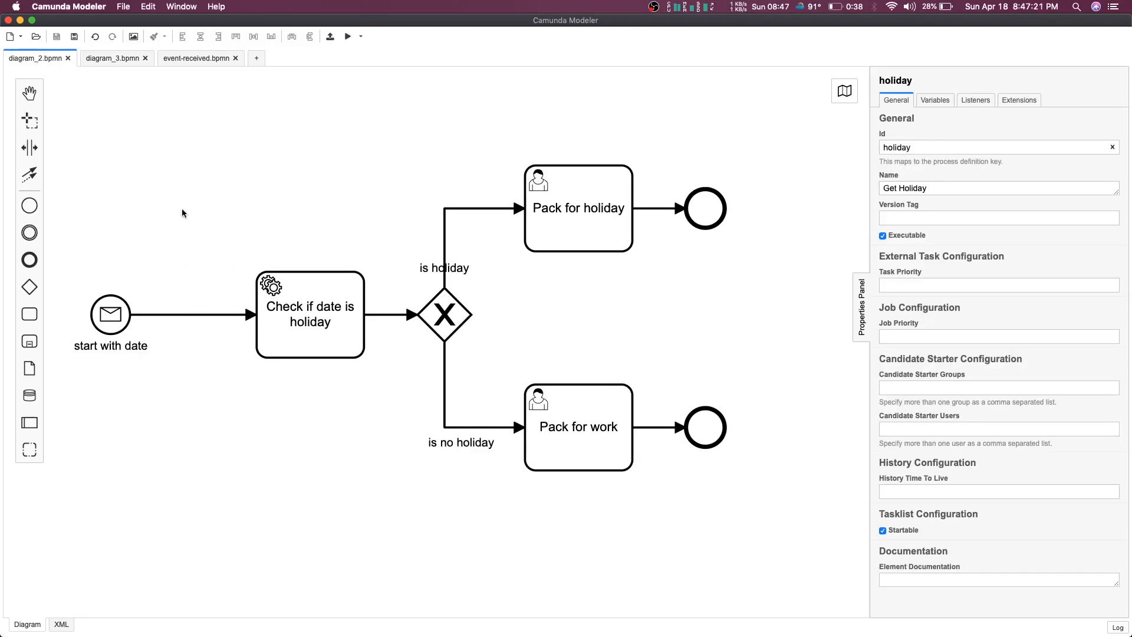
click(108, 59)
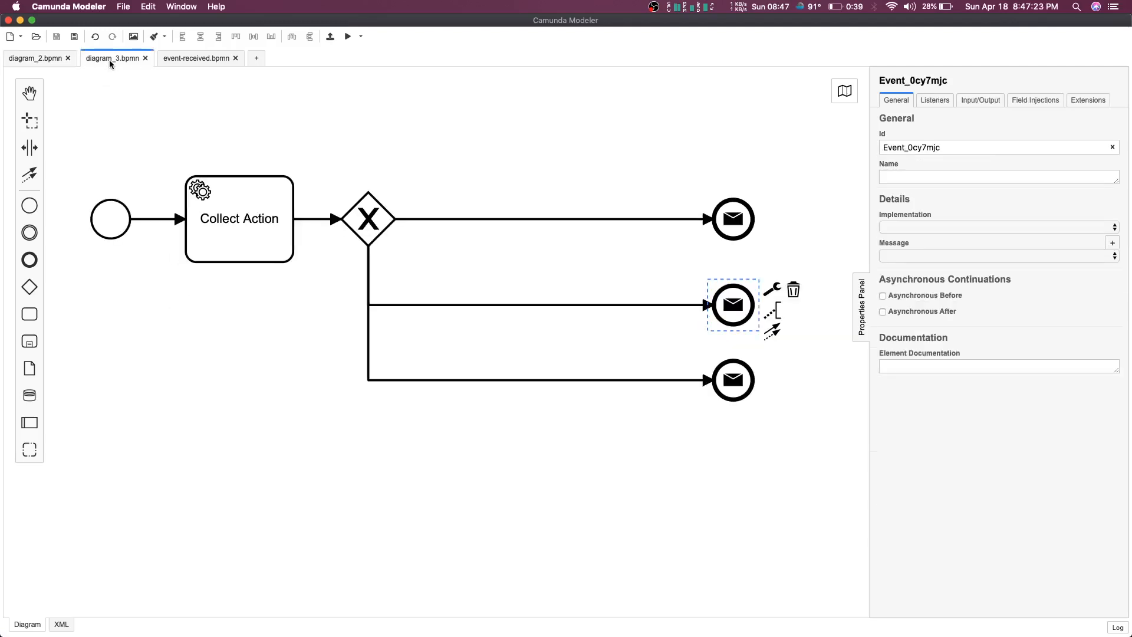
- Append a task to the exclusive gateway, place it below the three message end event branches and change it to a user task
click(366, 218)
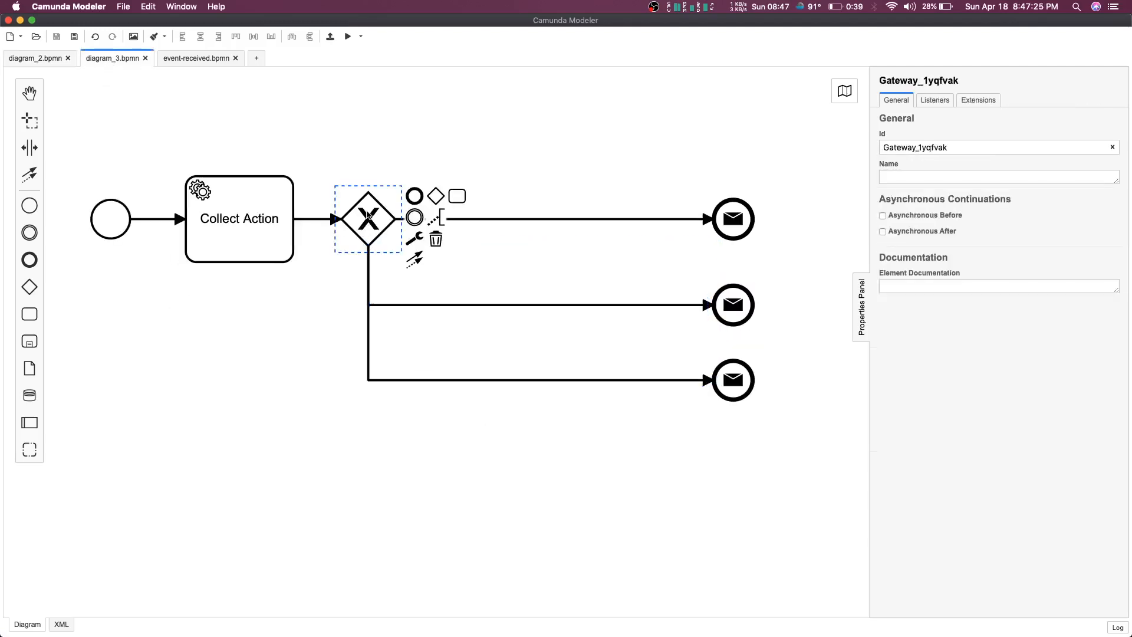
click(459, 198)
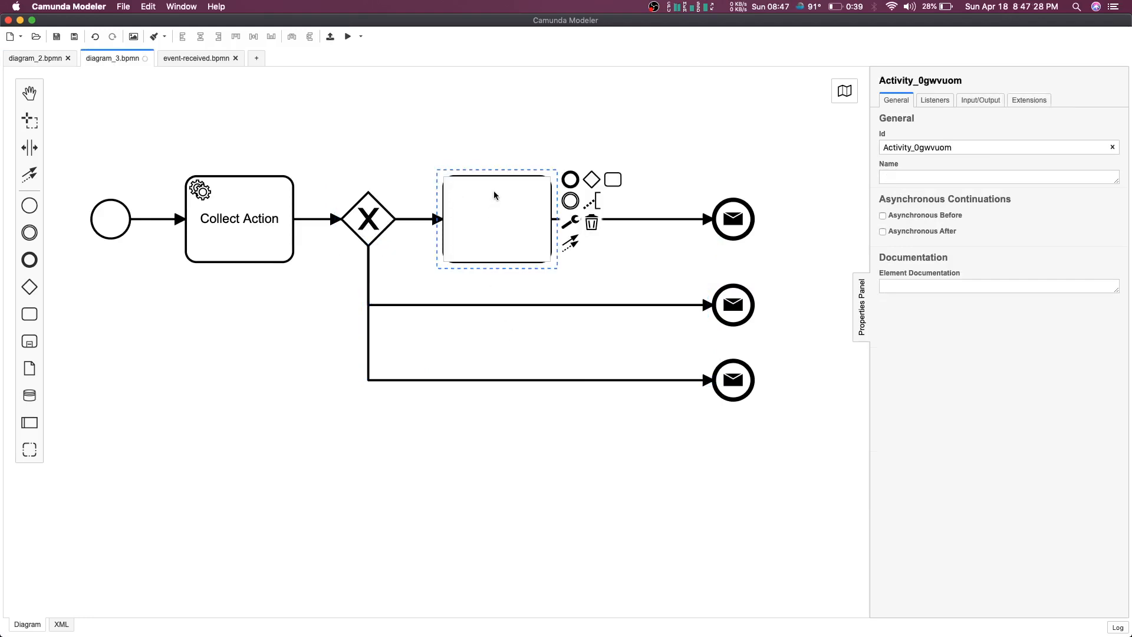
click(508, 169)
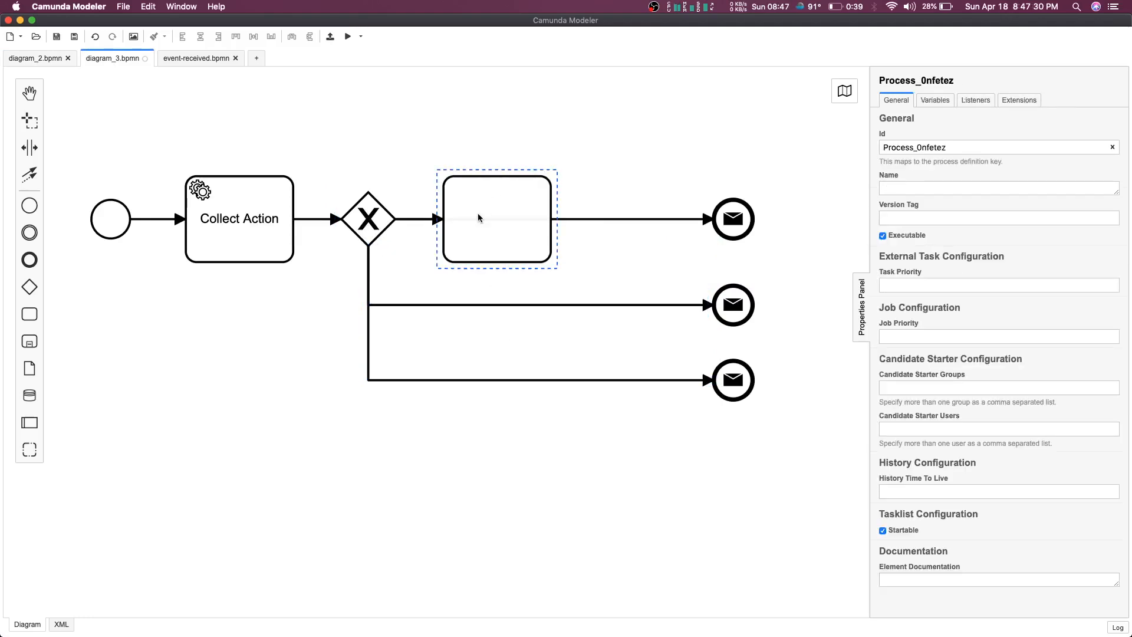
drag(477, 217, 573, 475)
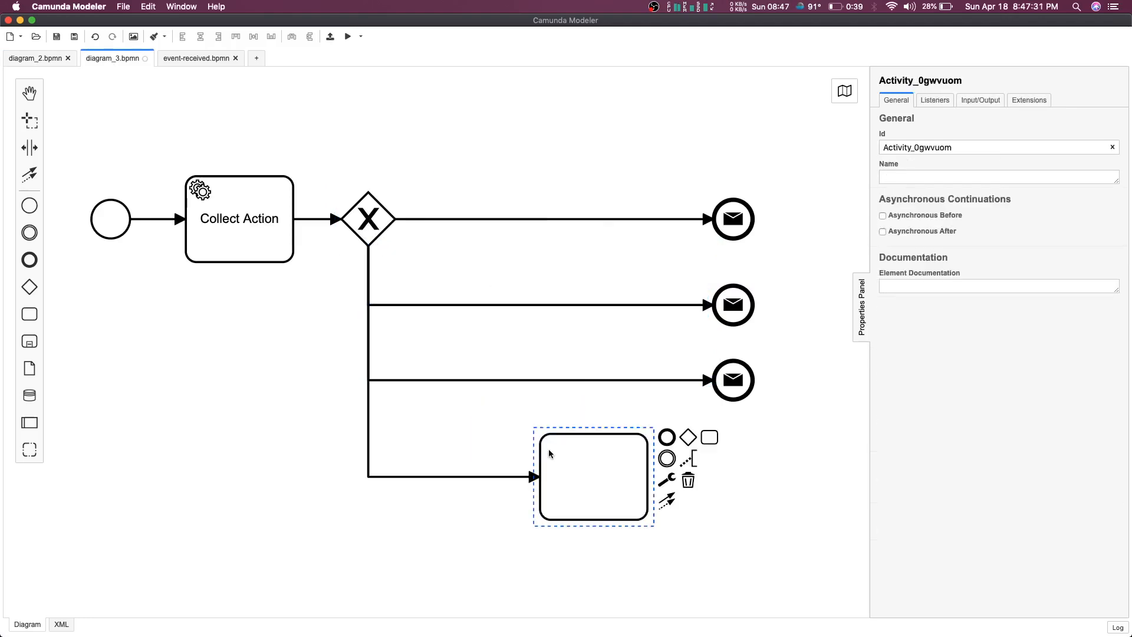
click(666, 481)
click(700, 406)
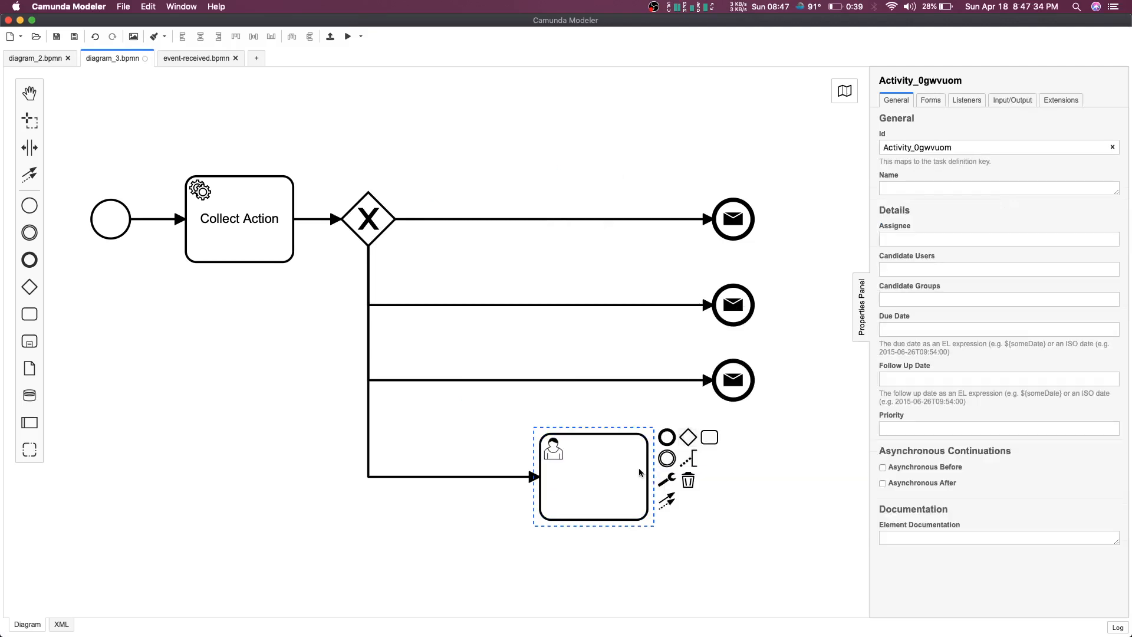
- Append an end event to the new user task and move both elements closer in beneath the message end event branches
click(665, 437)
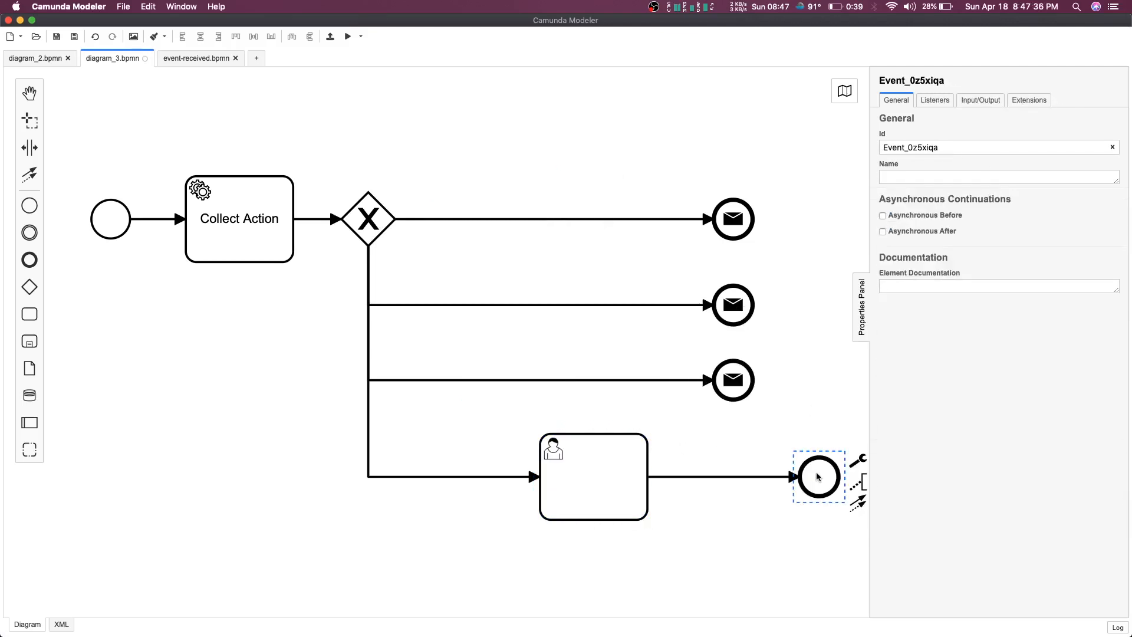
drag(818, 477, 754, 476)
click(611, 446)
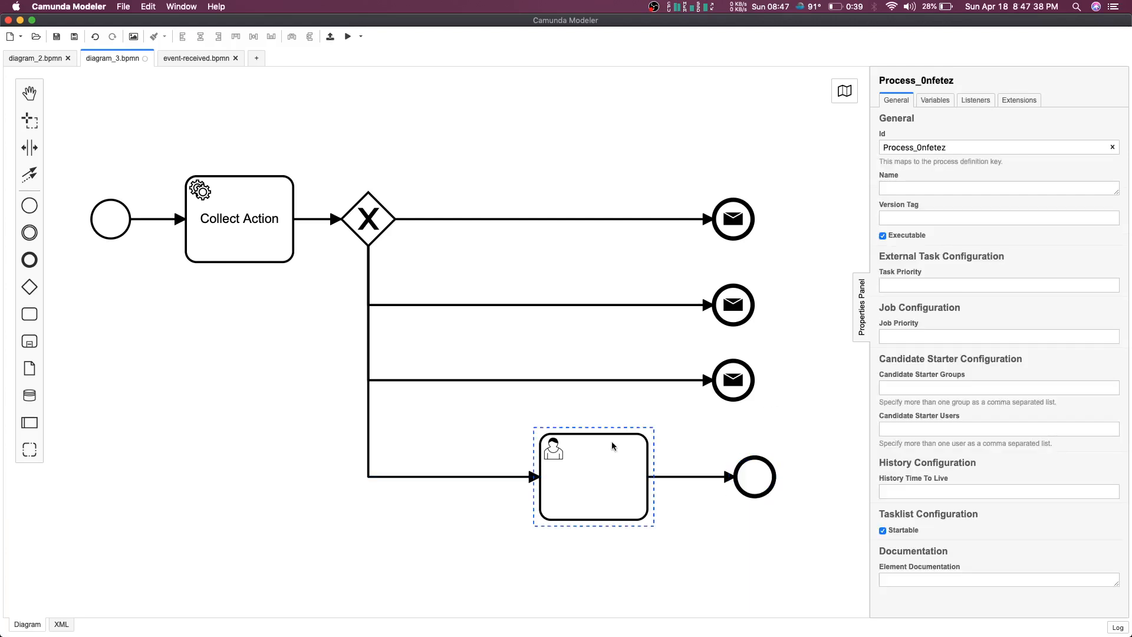
drag(597, 445, 569, 473)
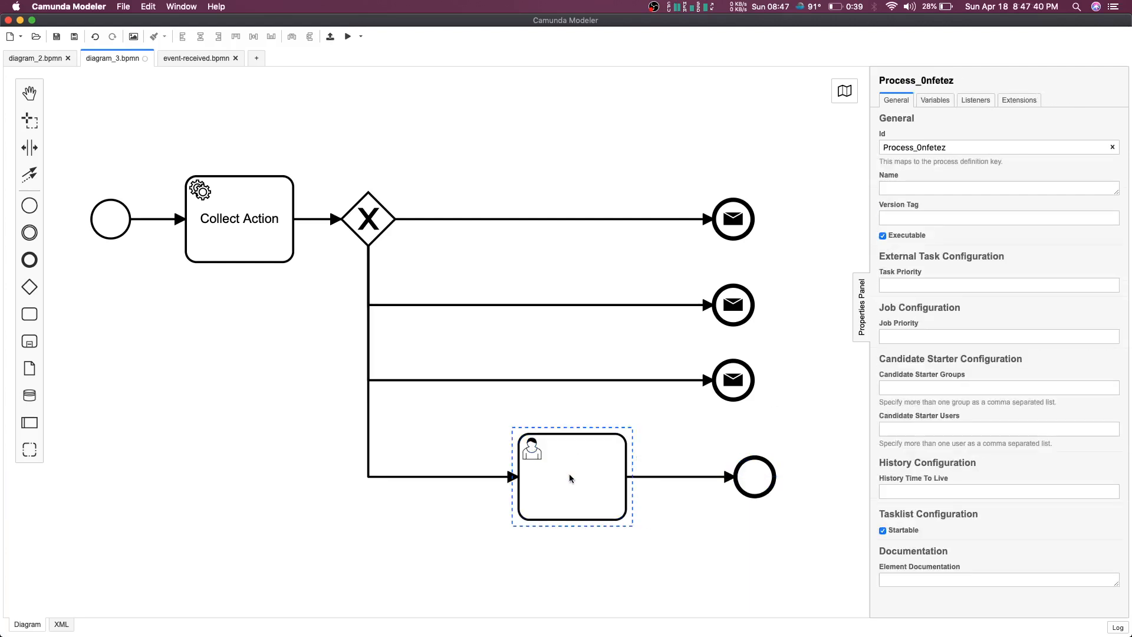
- Name the new user task "User Task"
double_click(569, 473)
text(User Ta)
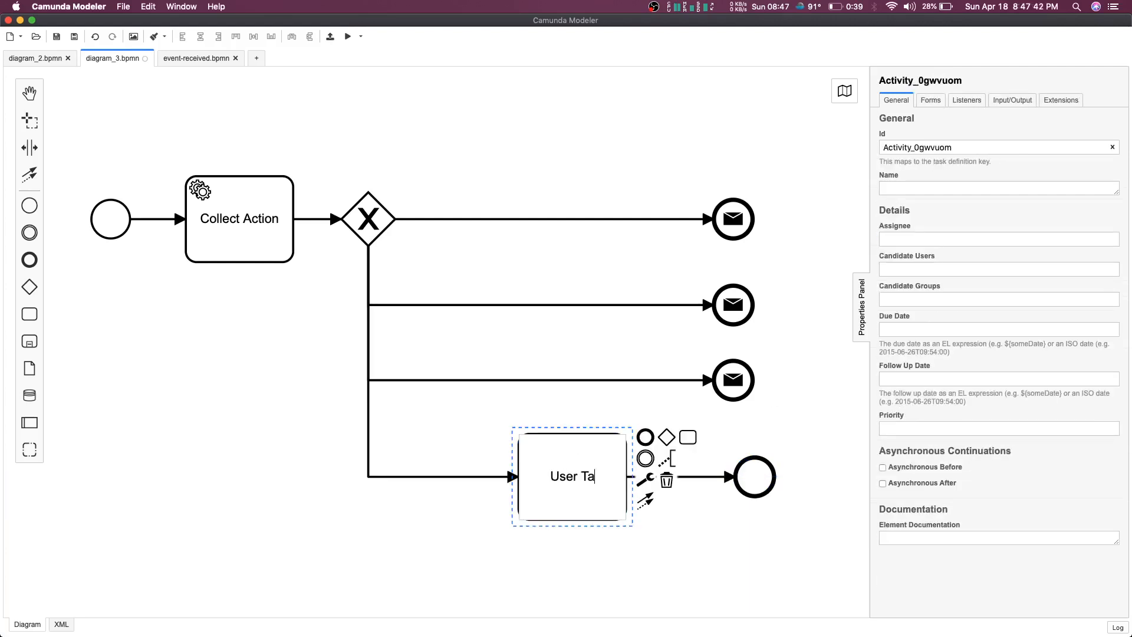
text(sk)
click(457, 437)
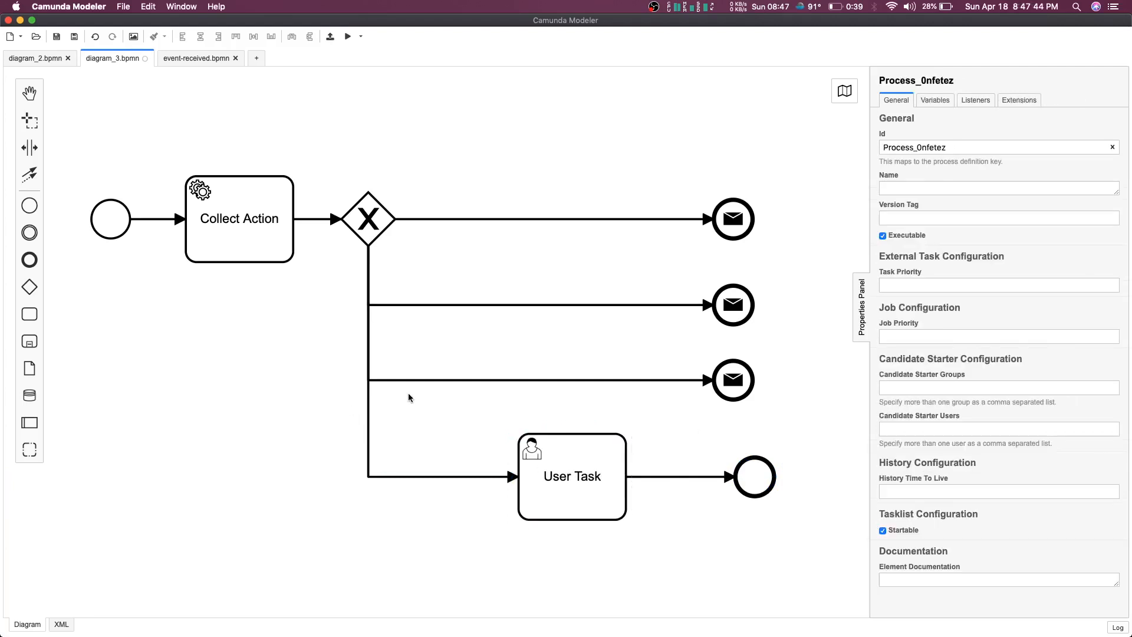
- Review the conditions of the gateway's outgoing sequence flows and the implementation and message settings of the three message end events
click(413, 476)
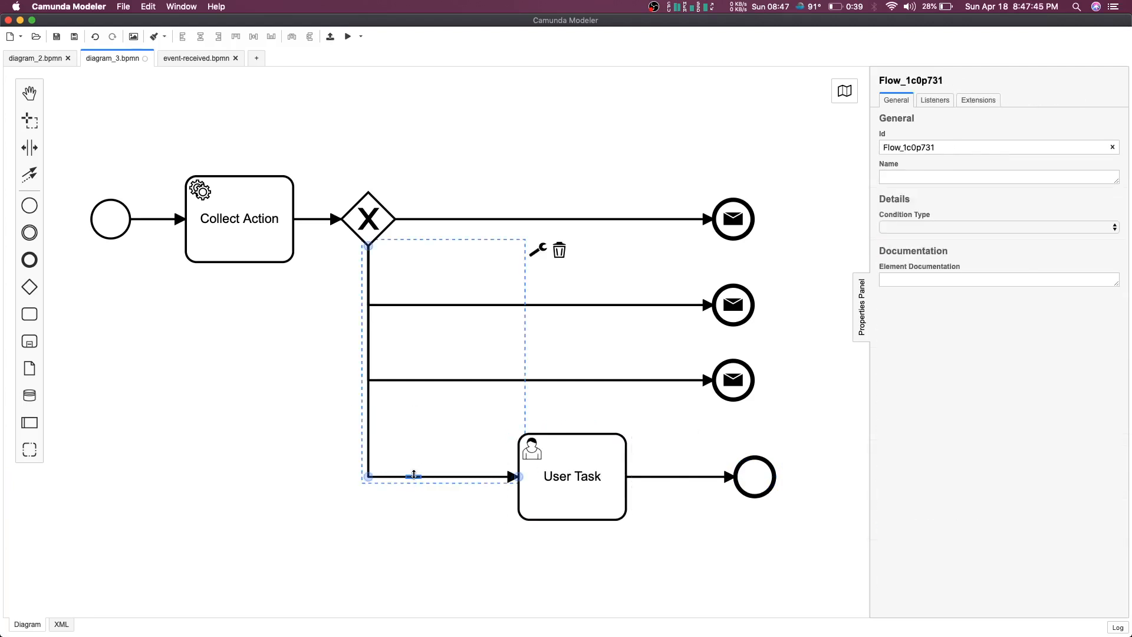
click(442, 382)
click(291, 318)
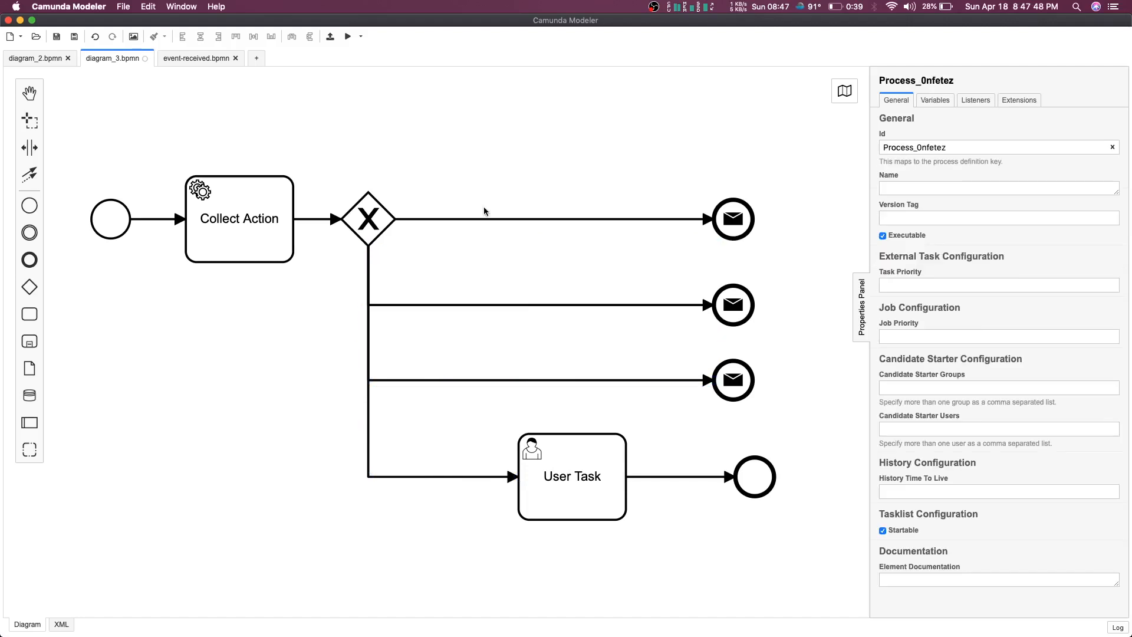
click(507, 219)
click(791, 274)
click(733, 304)
click(733, 381)
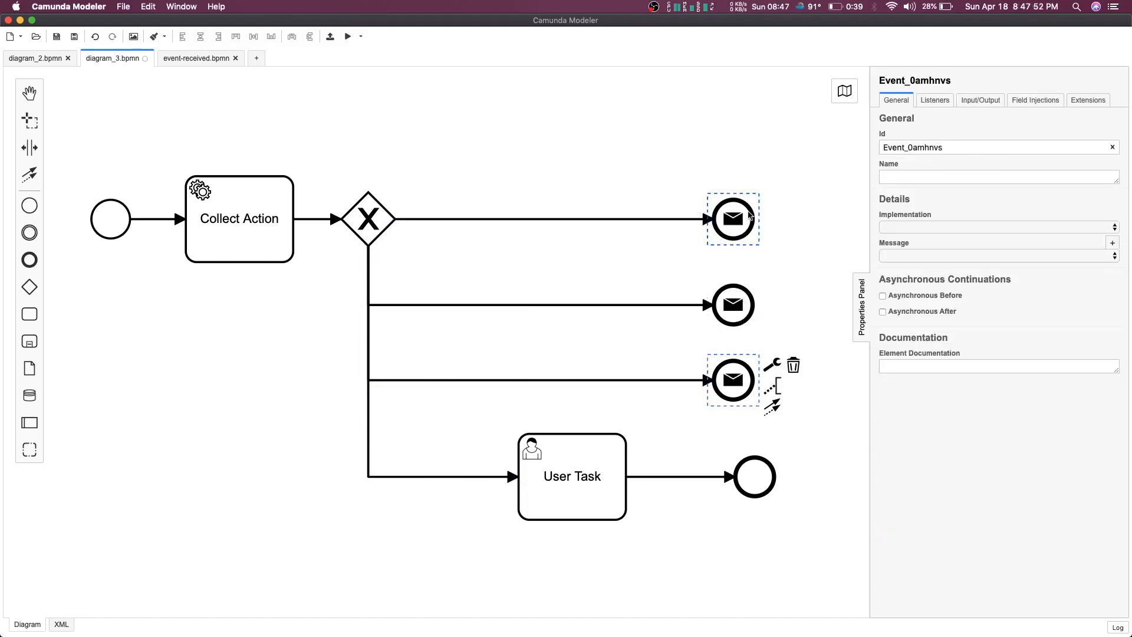
click(733, 301)
click(732, 234)
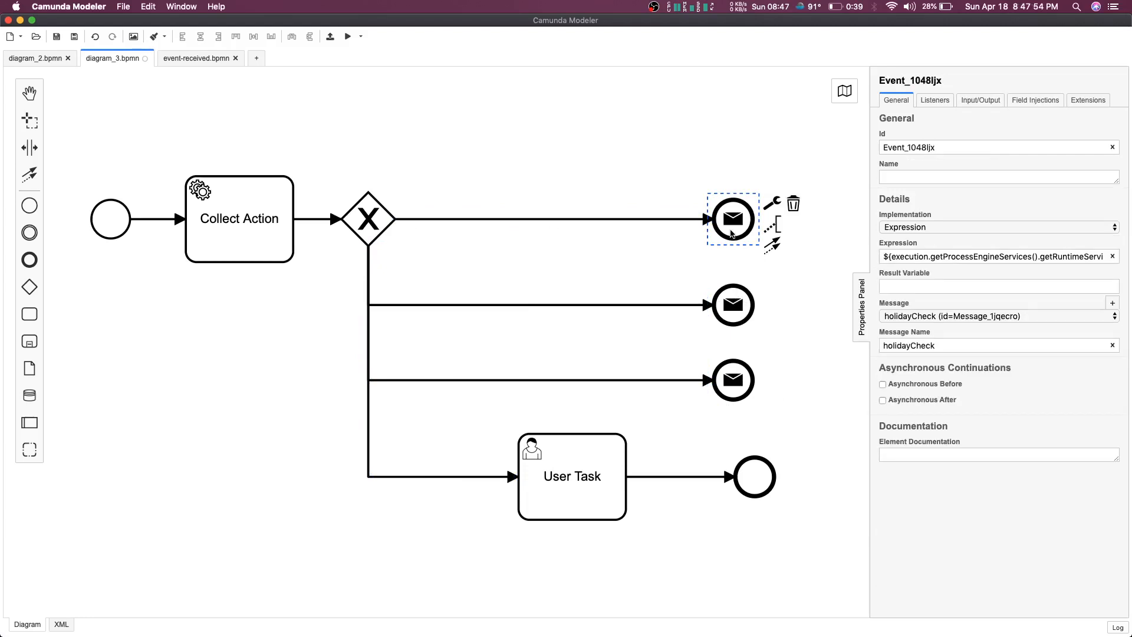
click(534, 219)
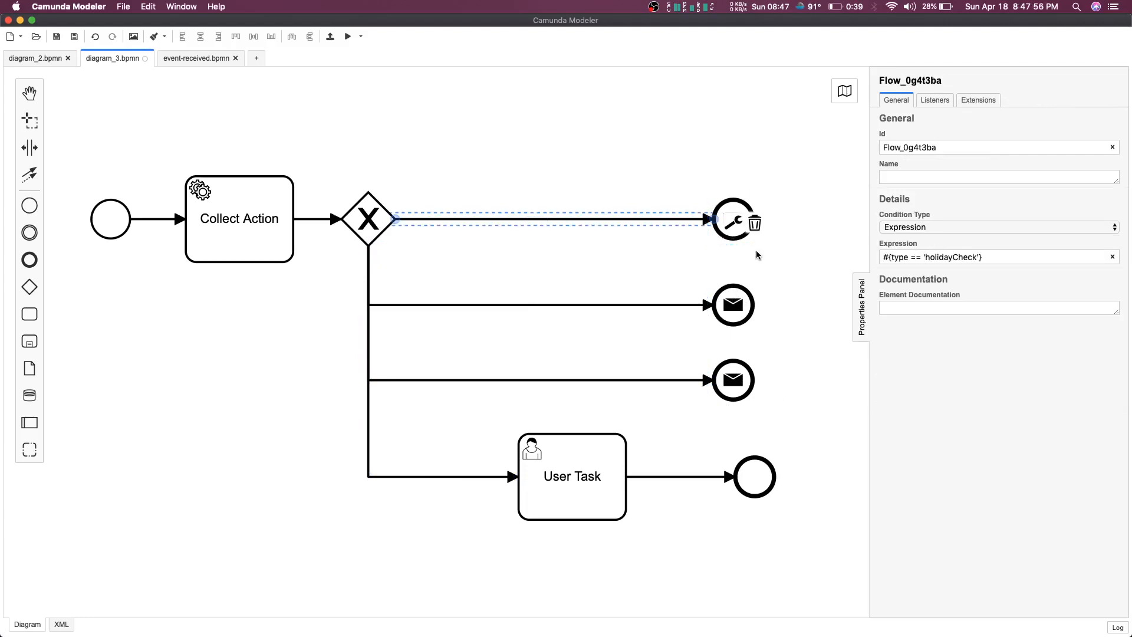
- Copy the message name HolidayCheck from the correlation expression of the uppermost message end event
click(729, 205)
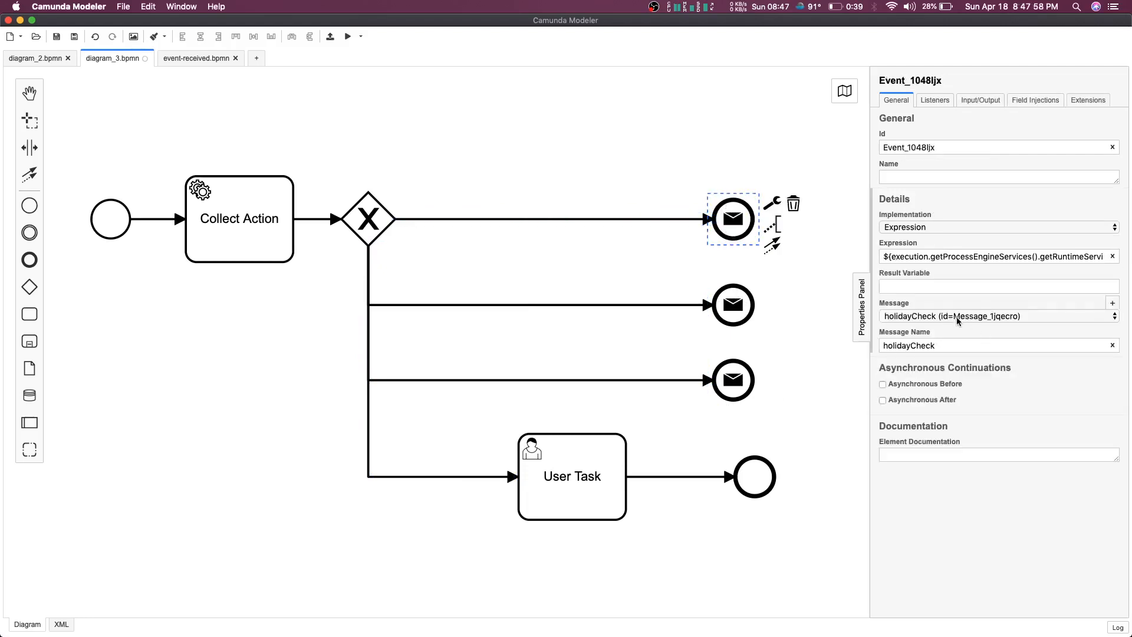
double_click(899, 346)
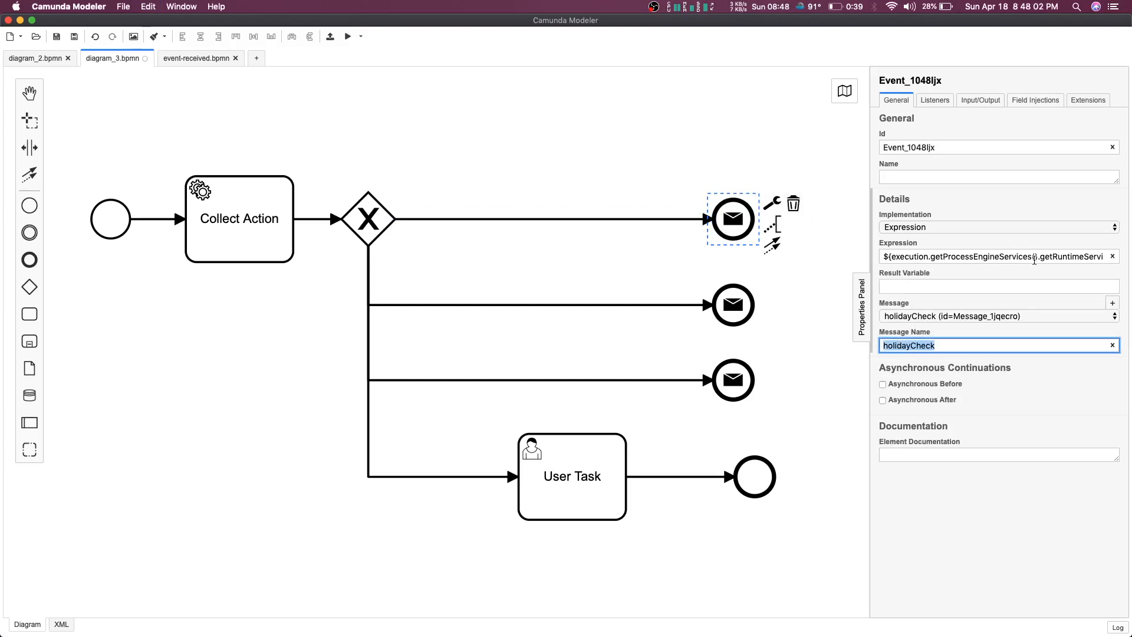
drag(982, 256, 1113, 264)
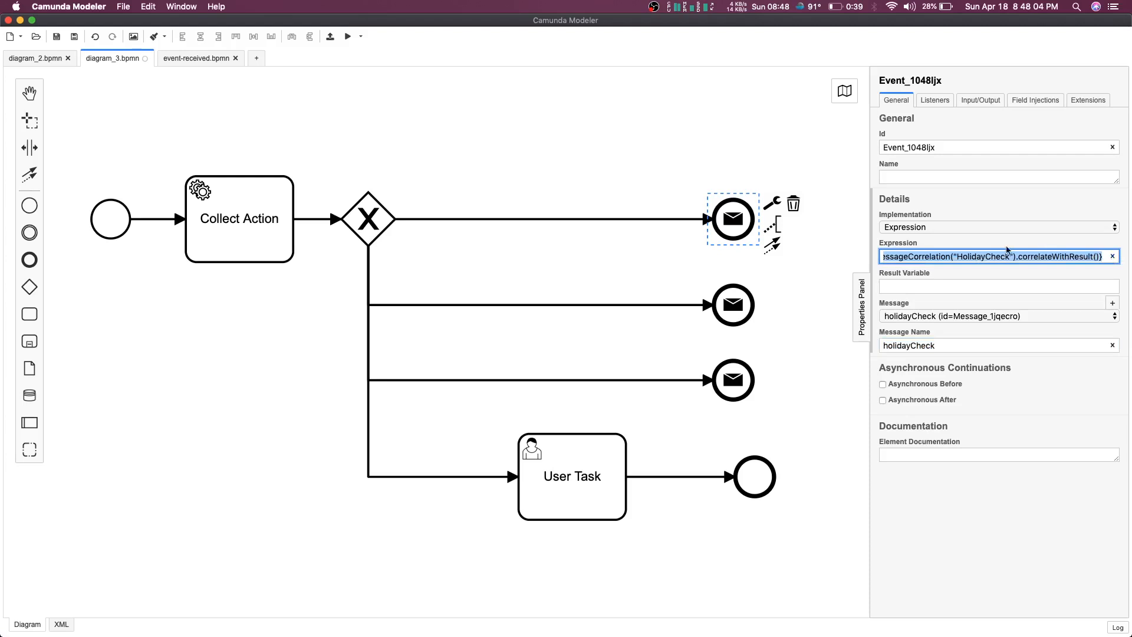
double_click(987, 252)
key(super+c)
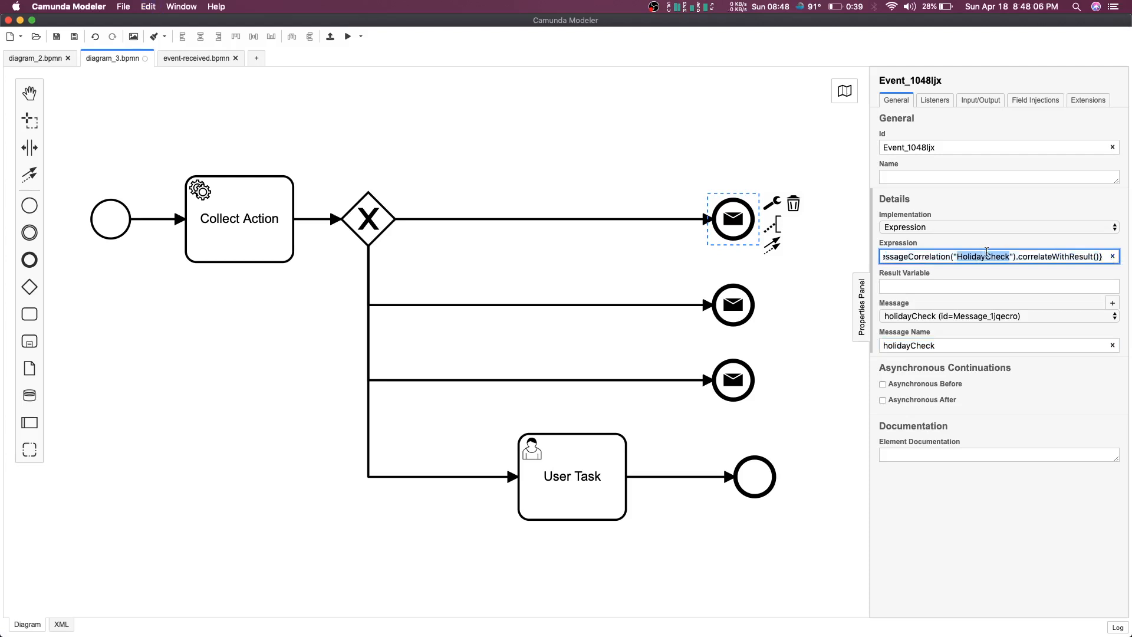
- Rename the message start event in diagram_2.bpmn as HolidayCheck, using the copied message name
click(543, 95)
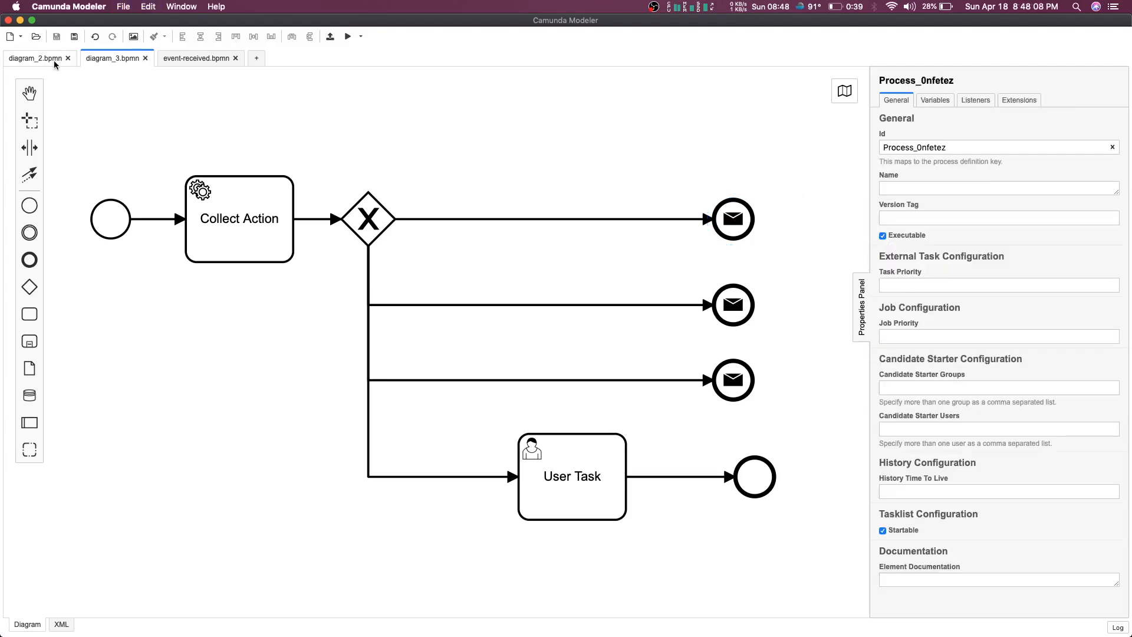
click(36, 61)
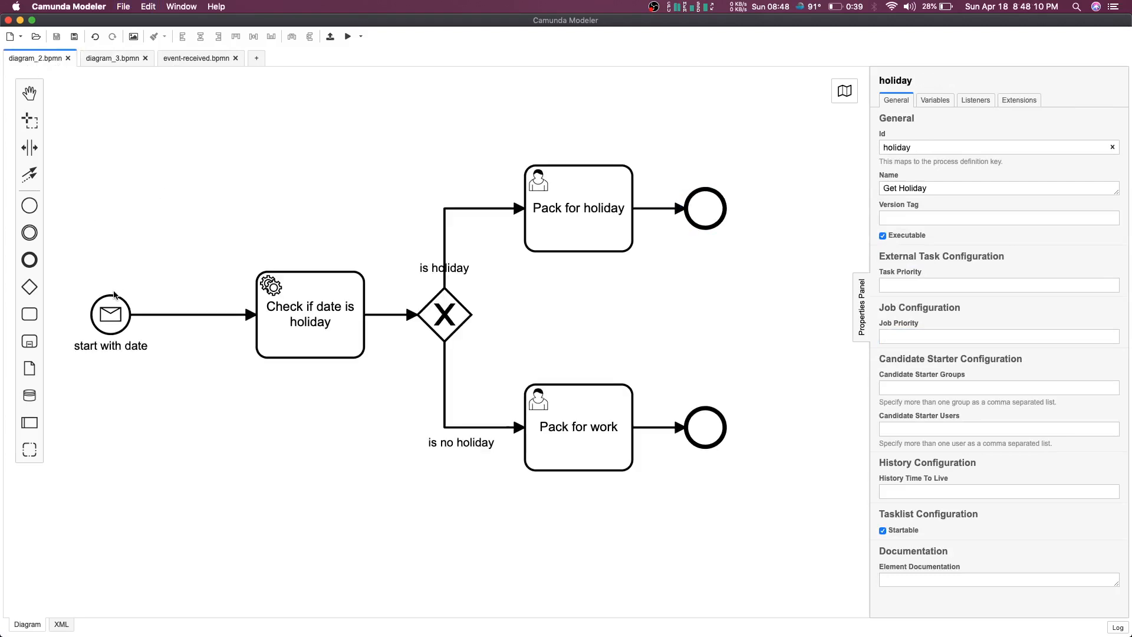
click(109, 317)
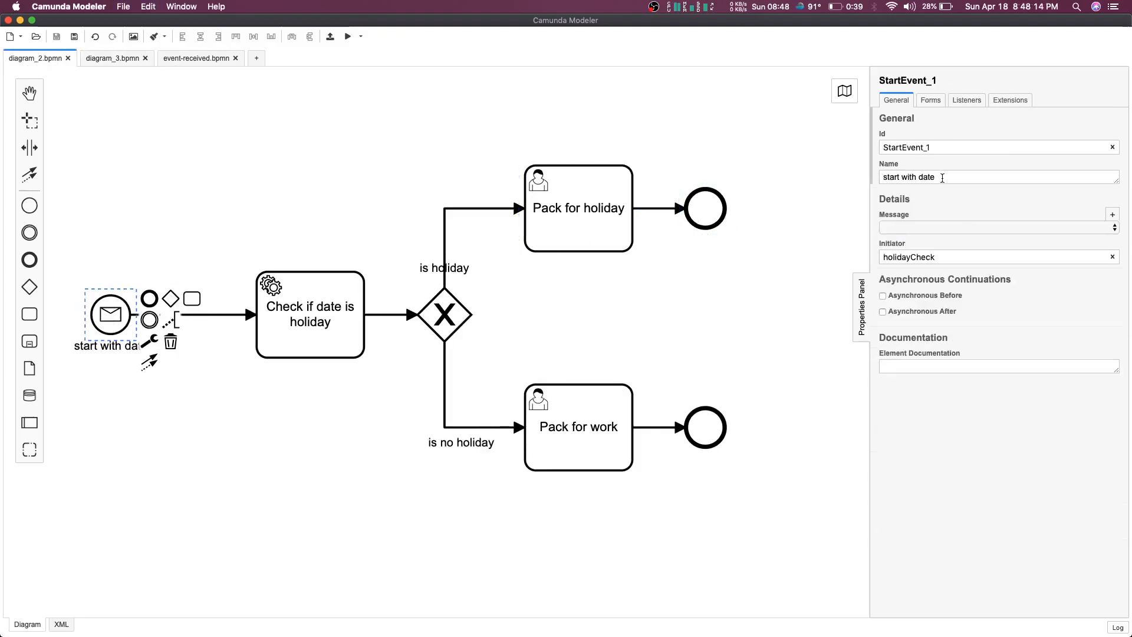
drag(942, 177, 800, 182)
key(super+v)
click(687, 169)
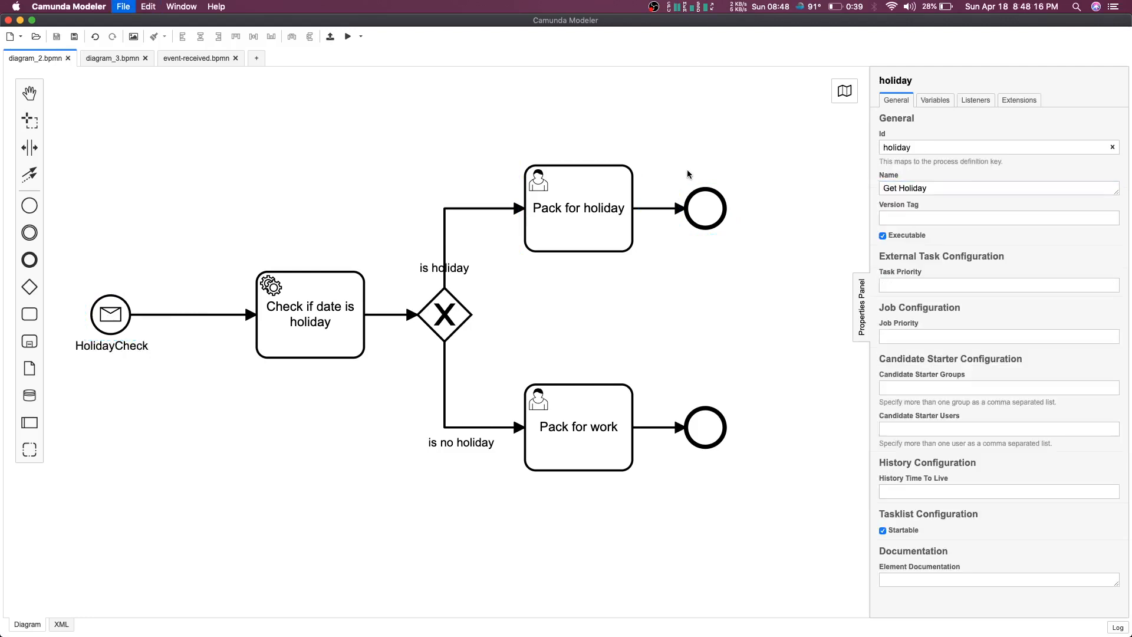
- Set the "Check if date is holiday" service task to External implementation with topic HolidayCheck, and save the diagram
click(111, 320)
click(335, 312)
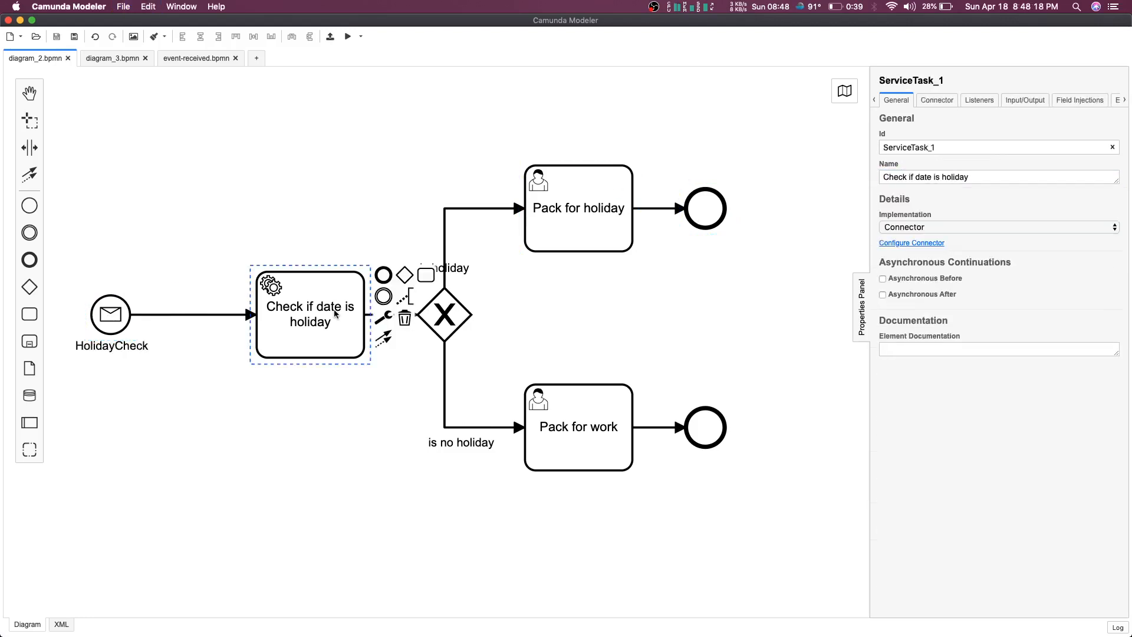
click(920, 227)
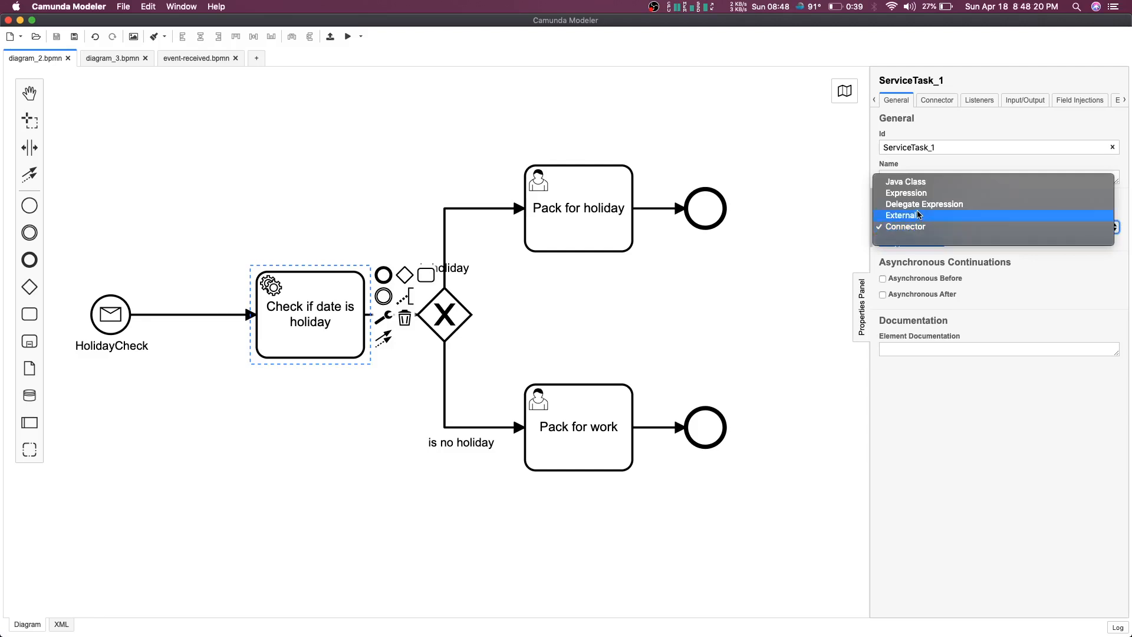
click(919, 216)
click(904, 257)
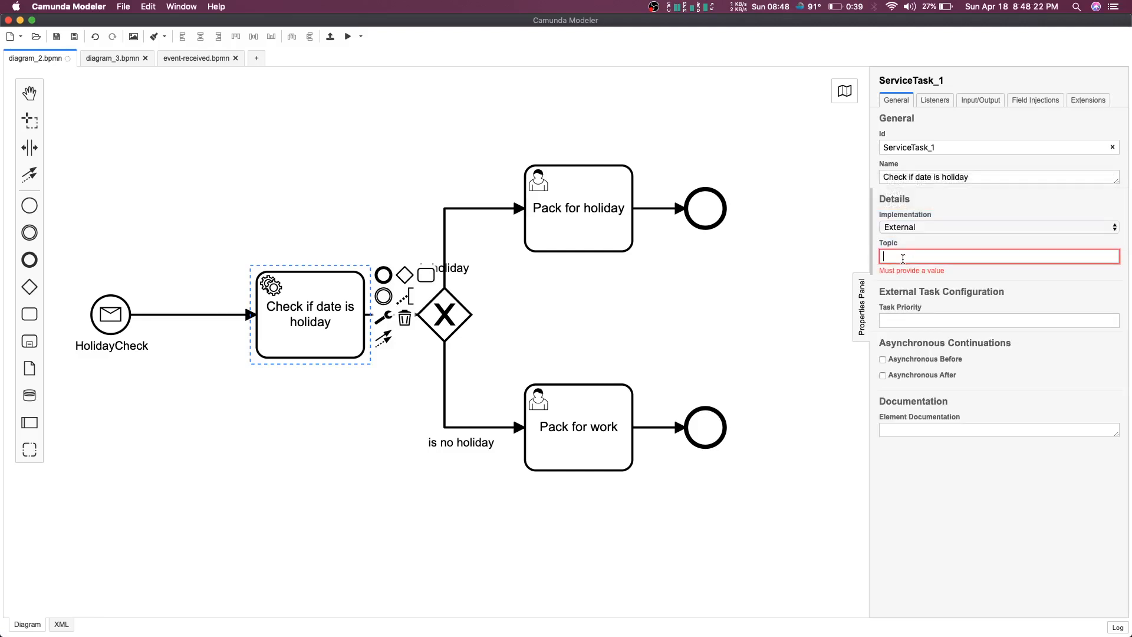
text(CHE)
key(super+v)
key(super+s)
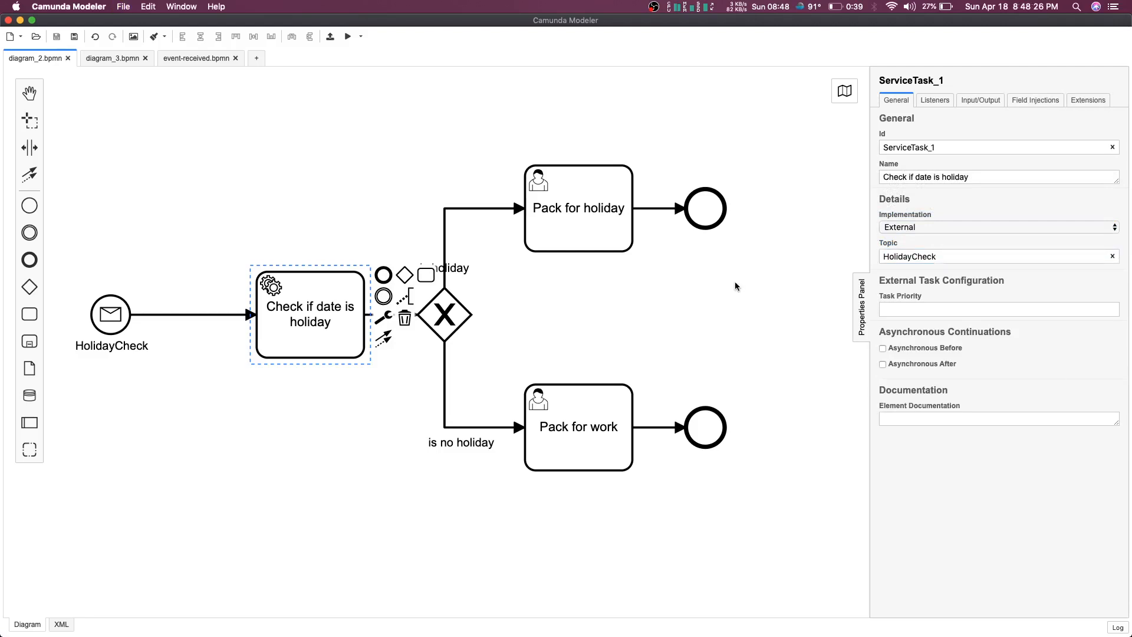
- Change the topic of the Collect Action service task in diagram_3.bpmn to check-action
click(101, 59)
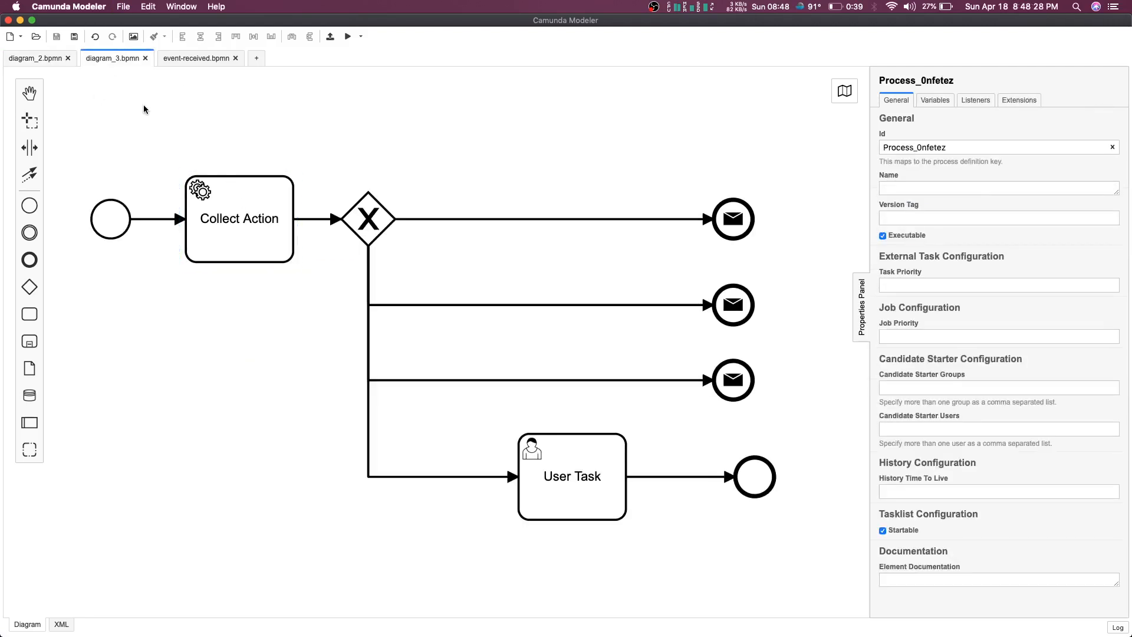
click(235, 203)
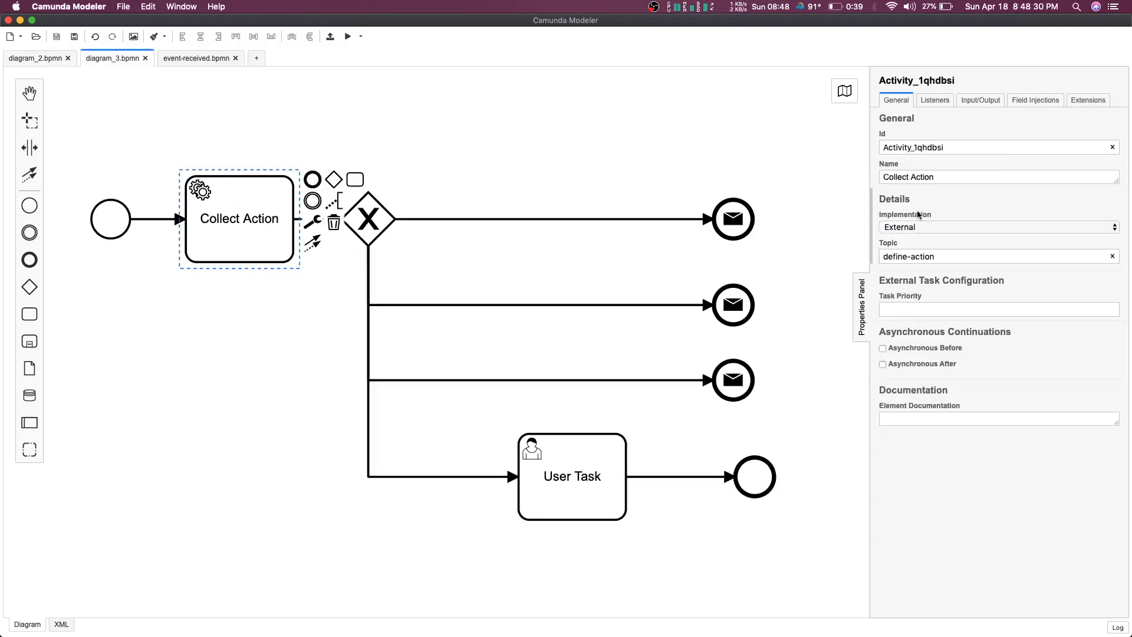
drag(950, 257, 839, 260)
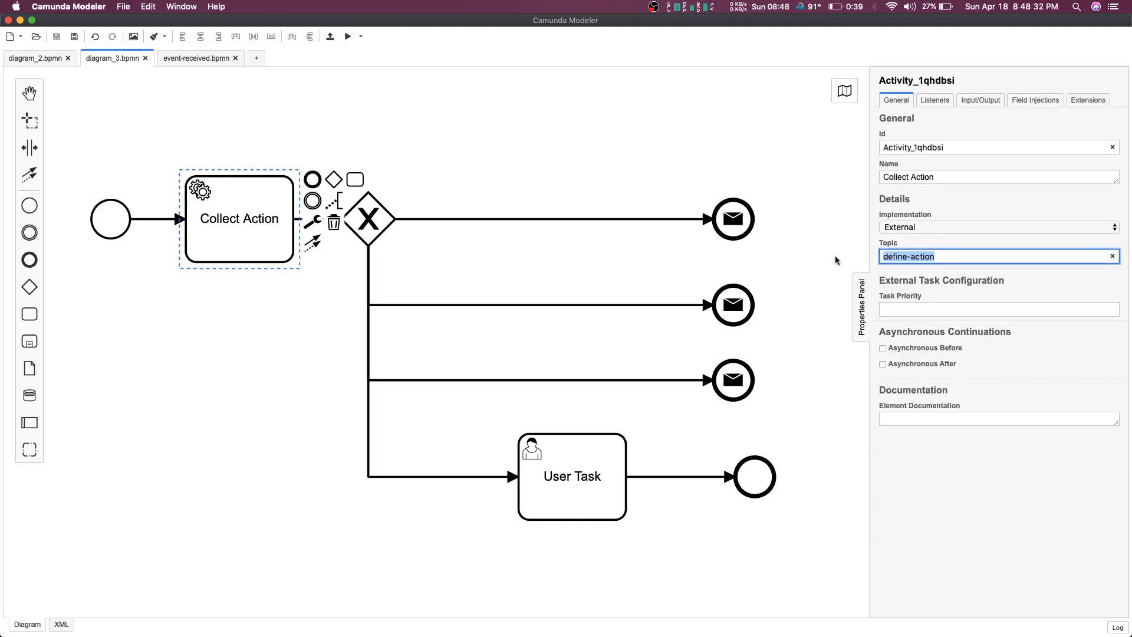
text(check)
click(492, 155)
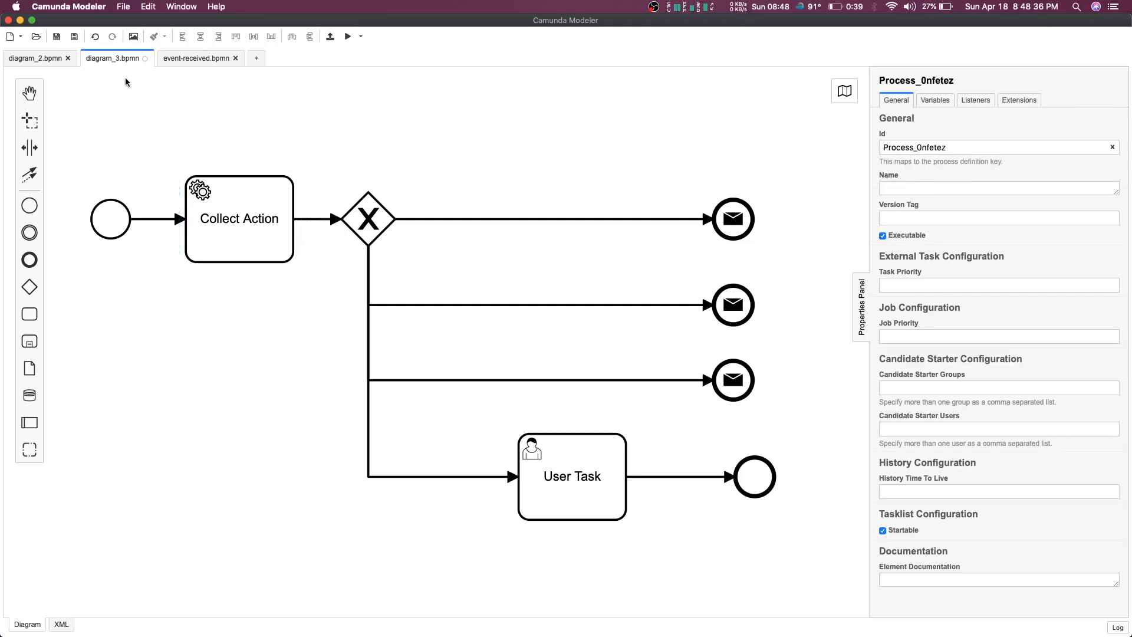
- Review the service task and both packing user tasks in diagram_2.bpmn, and the Collect Action task's settings in diagram_3.bpmn
click(41, 59)
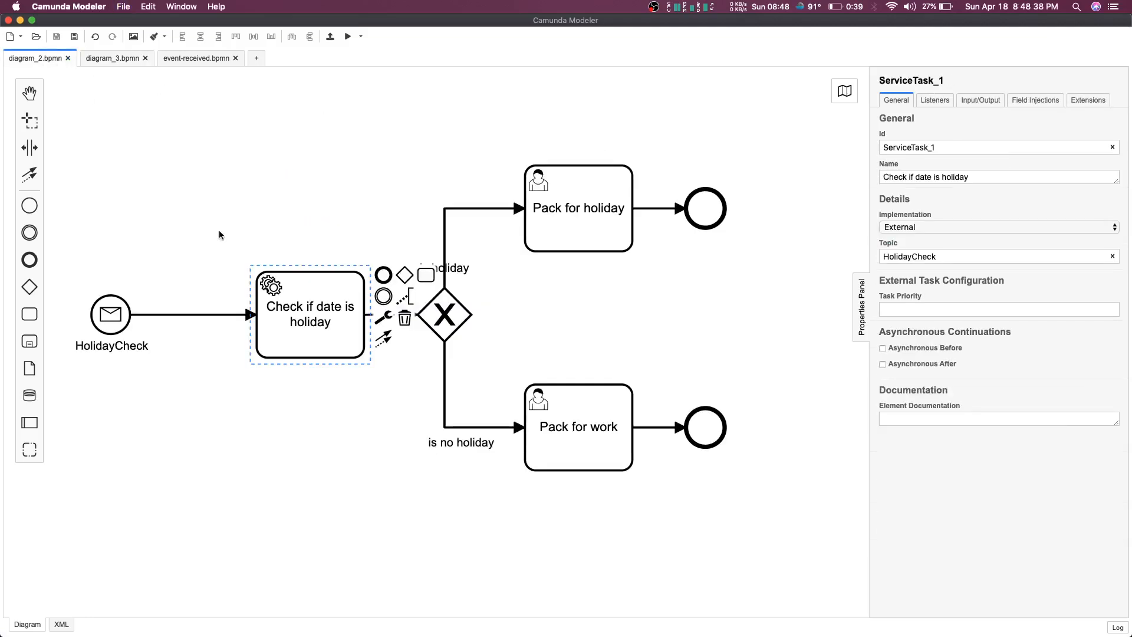
click(300, 296)
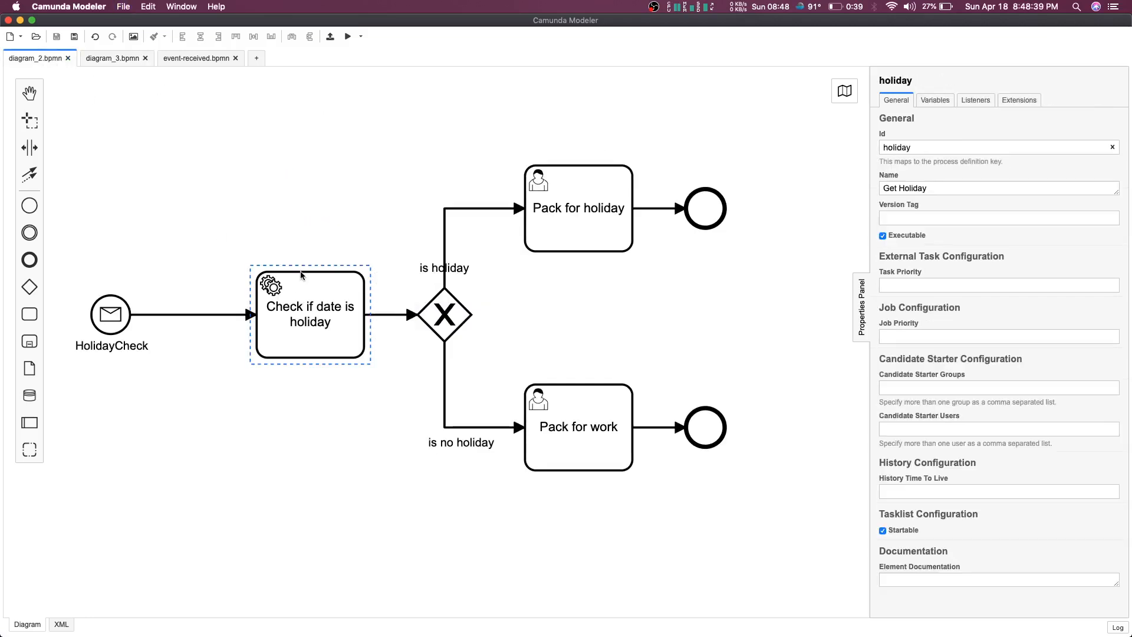
click(473, 208)
click(602, 206)
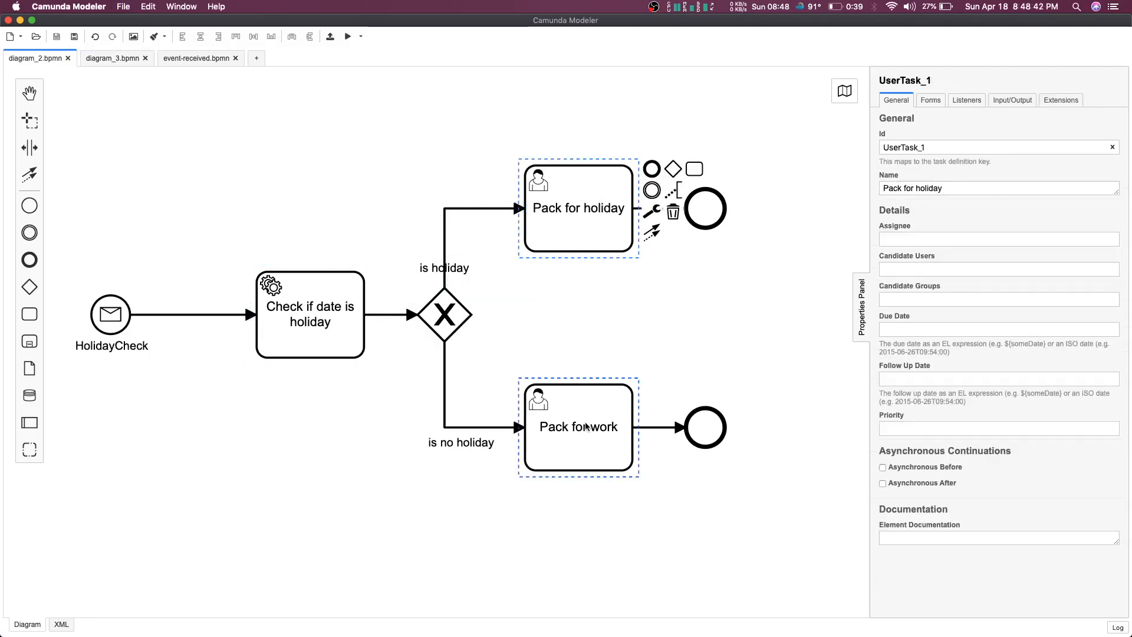
click(587, 426)
click(581, 190)
click(358, 143)
click(108, 58)
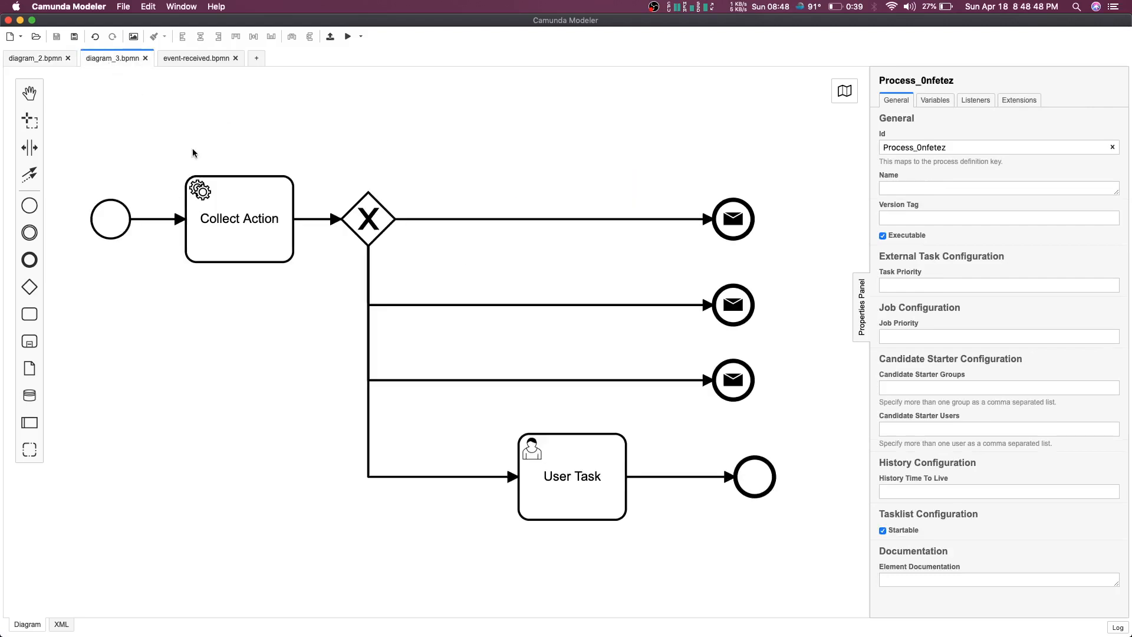
click(256, 227)
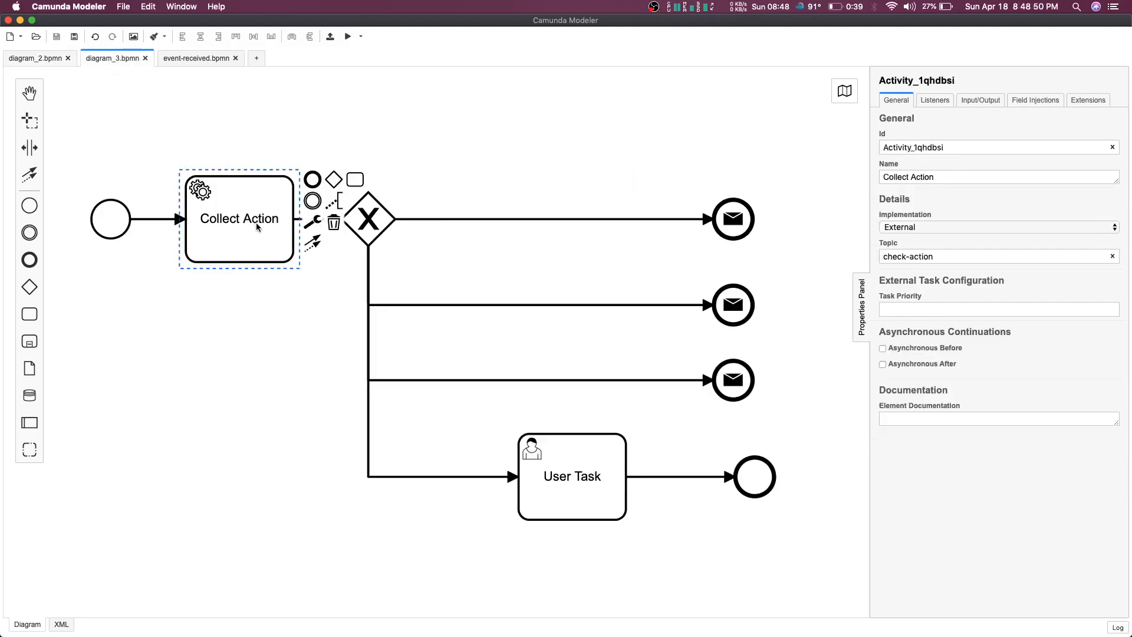